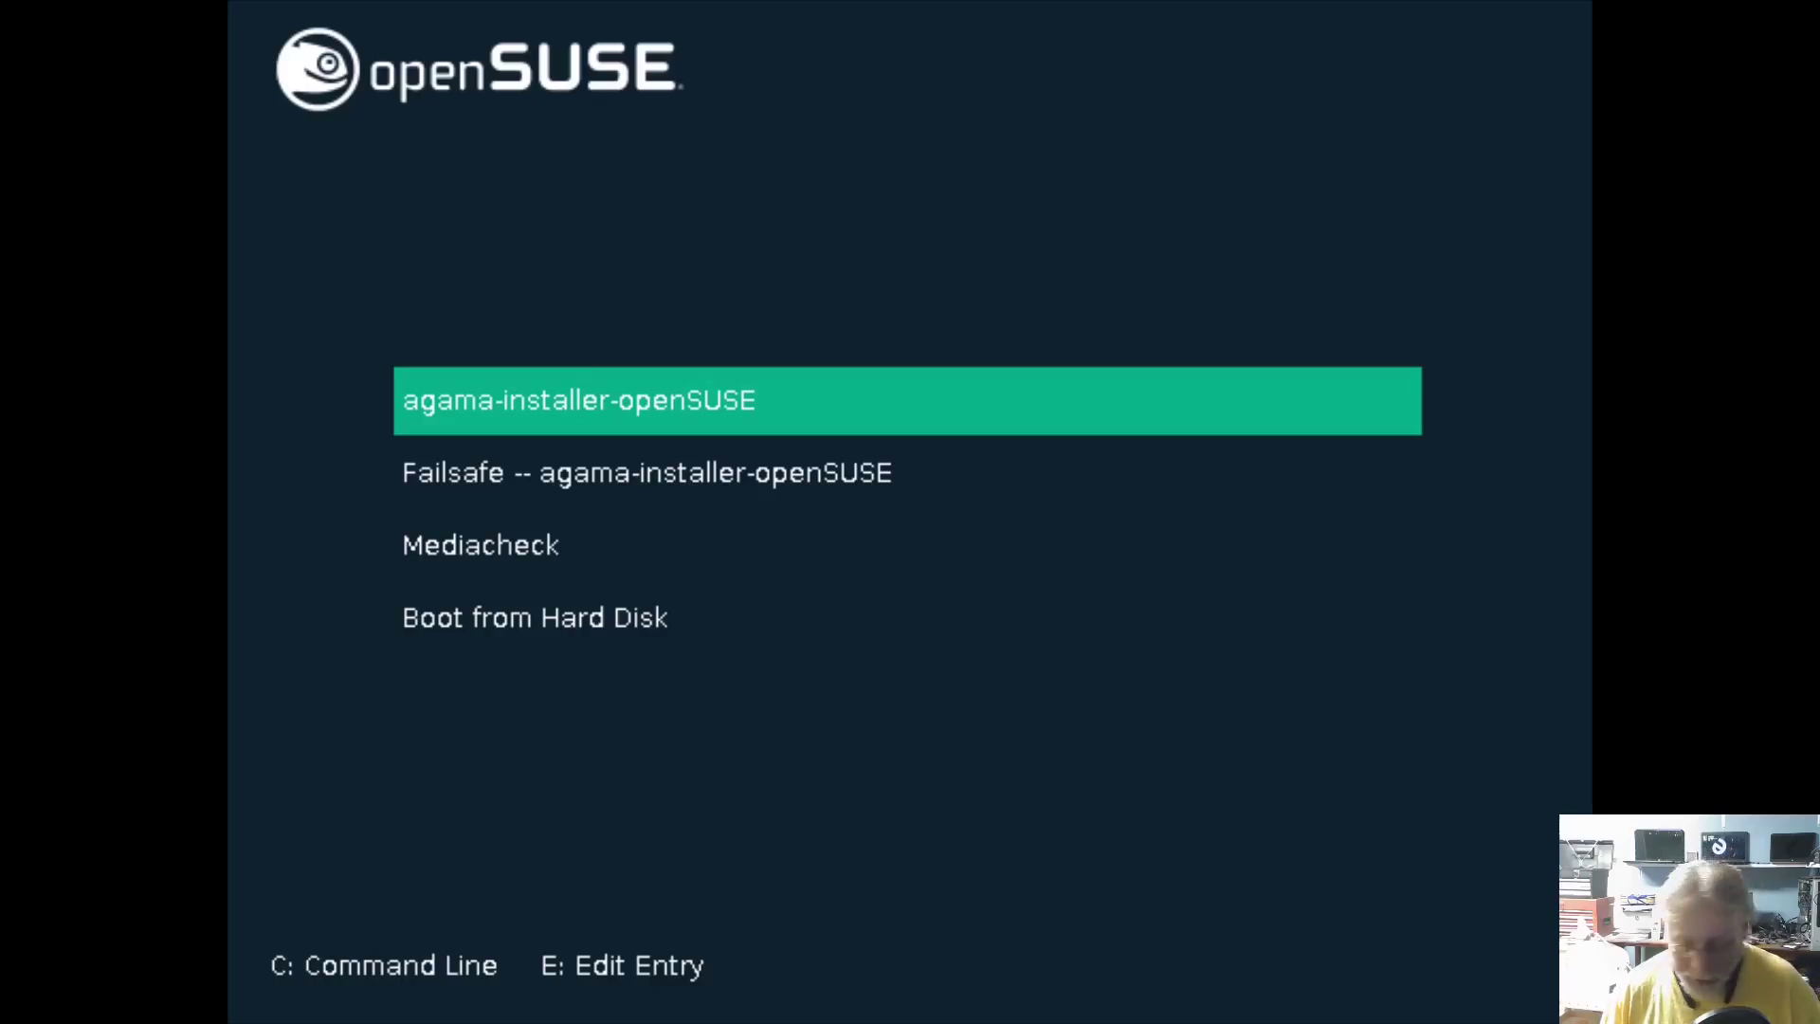
- Boot the agama-installer-openSUSE menu entry and wait for the product selection screen
key(Return)
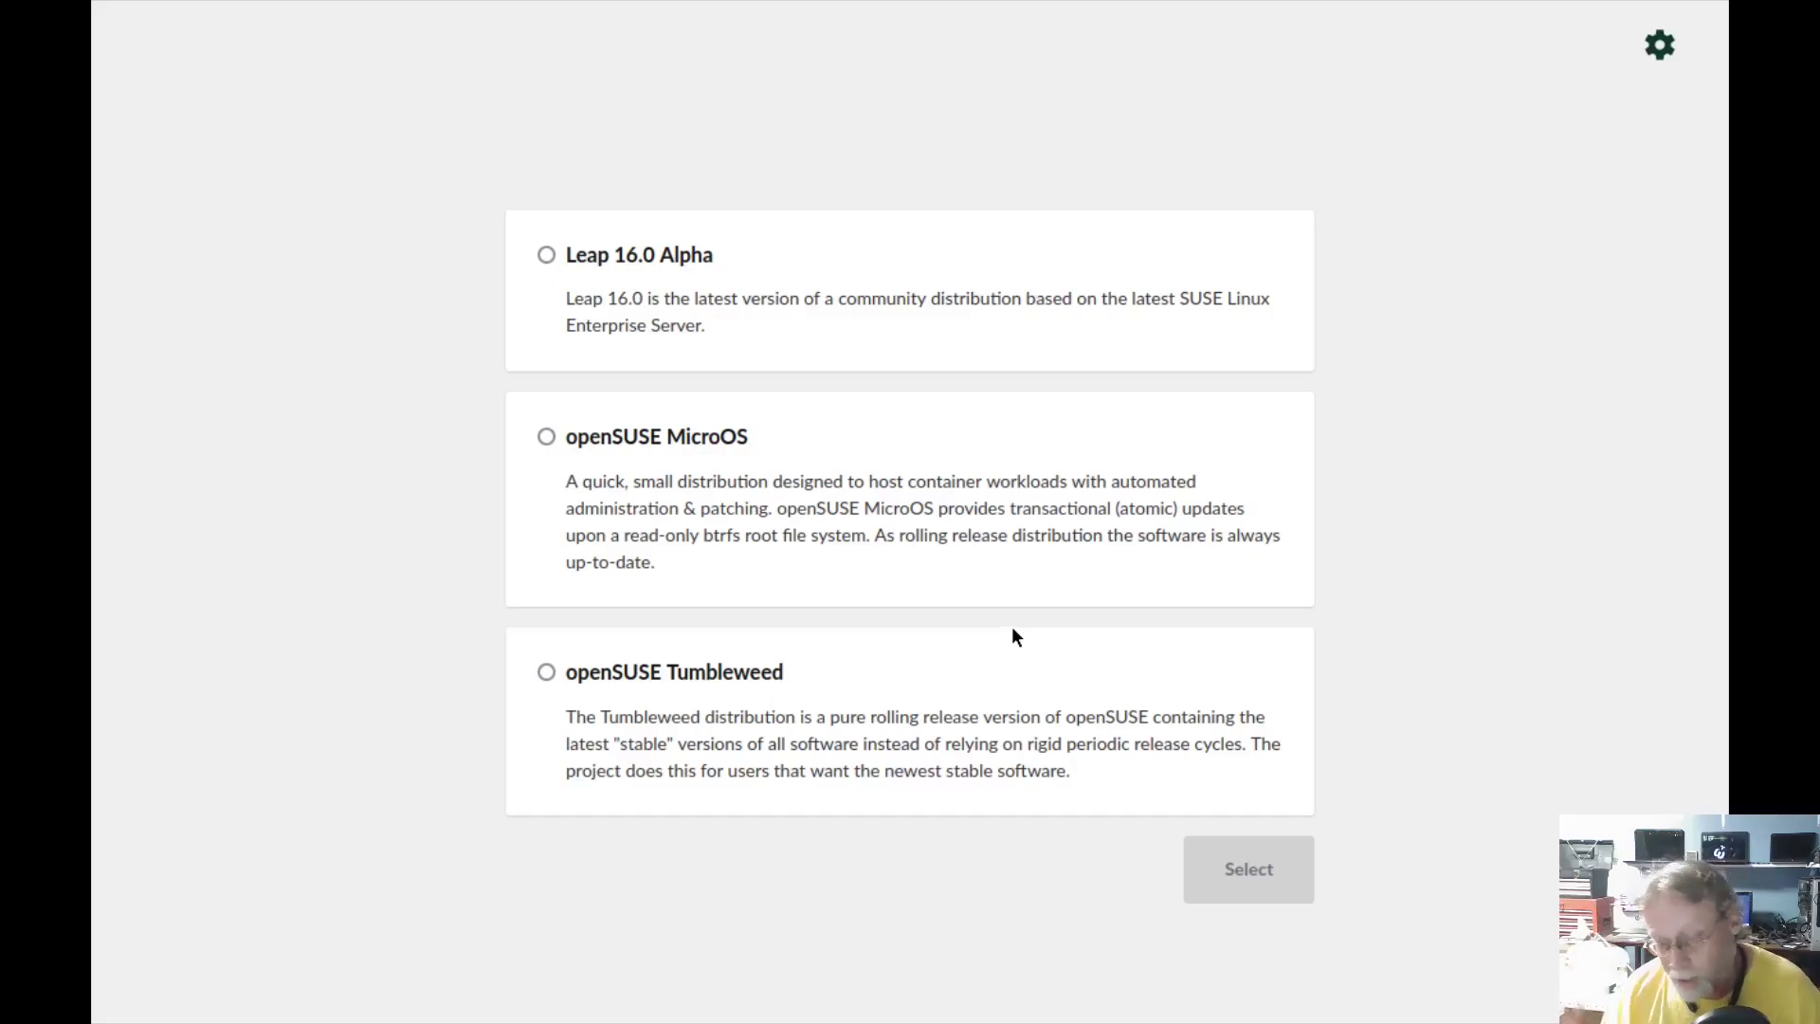
- Choose Leap 16.0 Alpha as the product, then start a Wi-Fi connection from the Network page
click(559, 254)
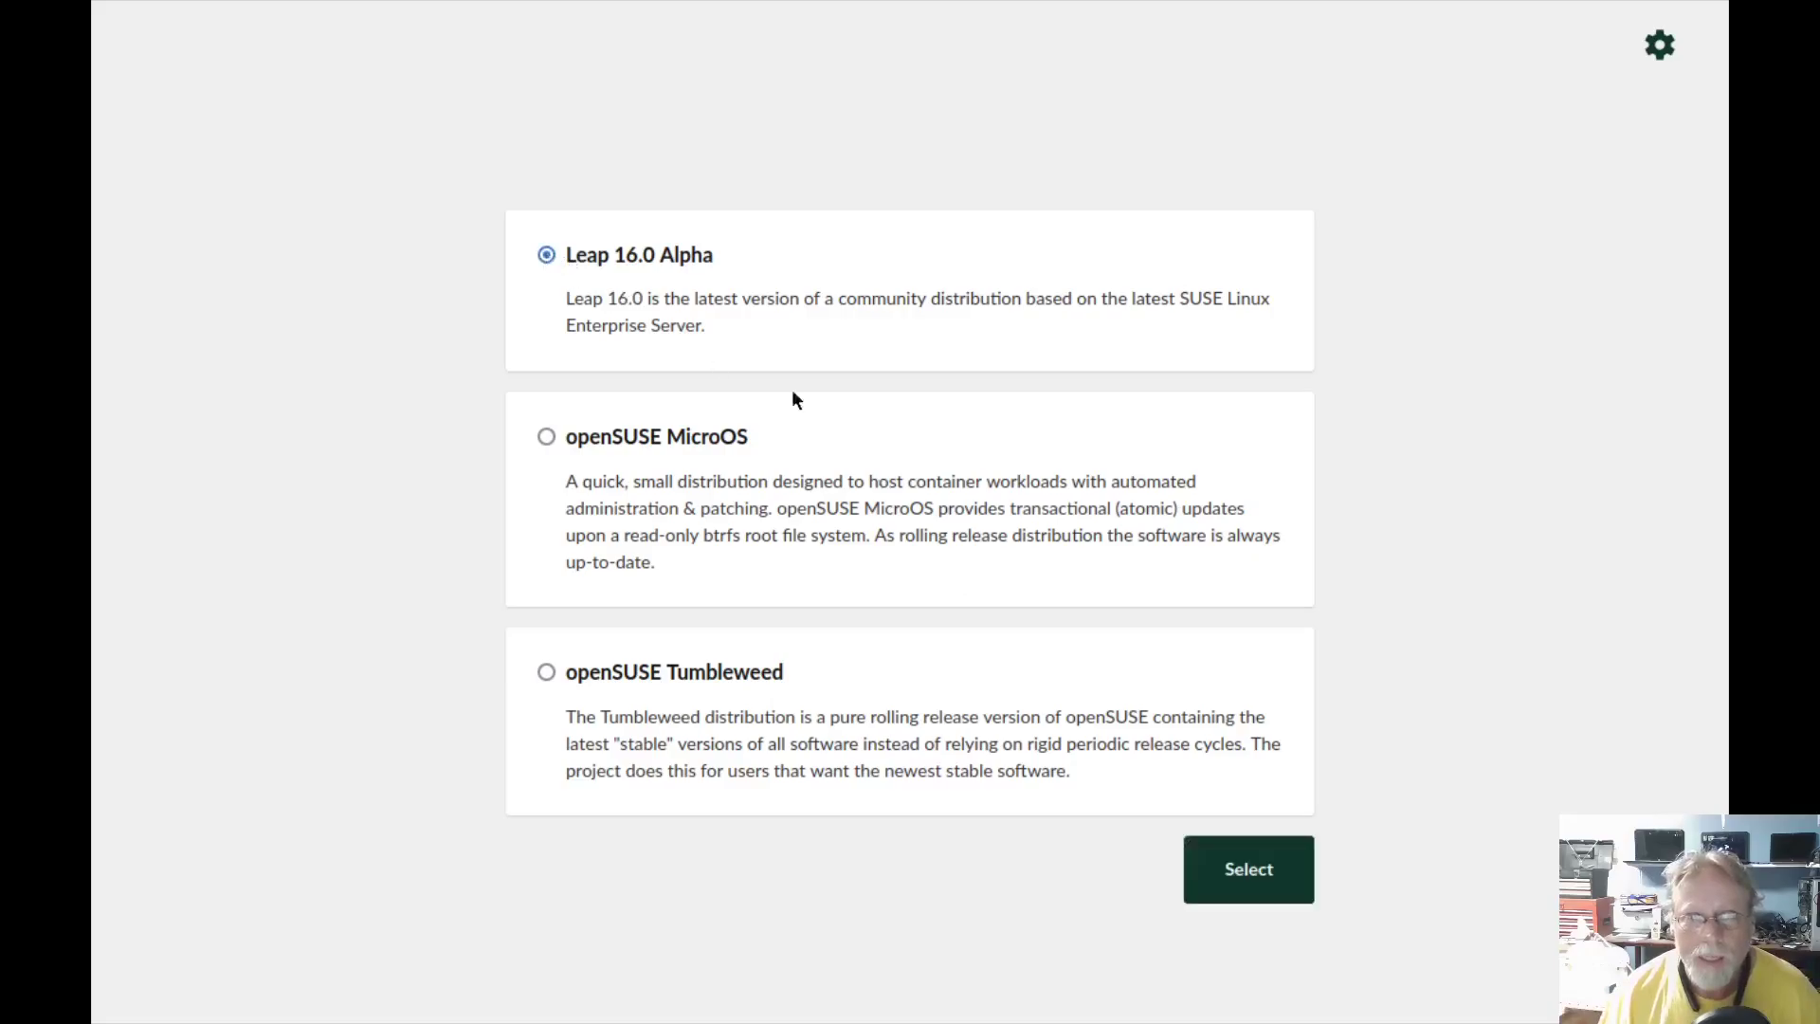
click(1260, 863)
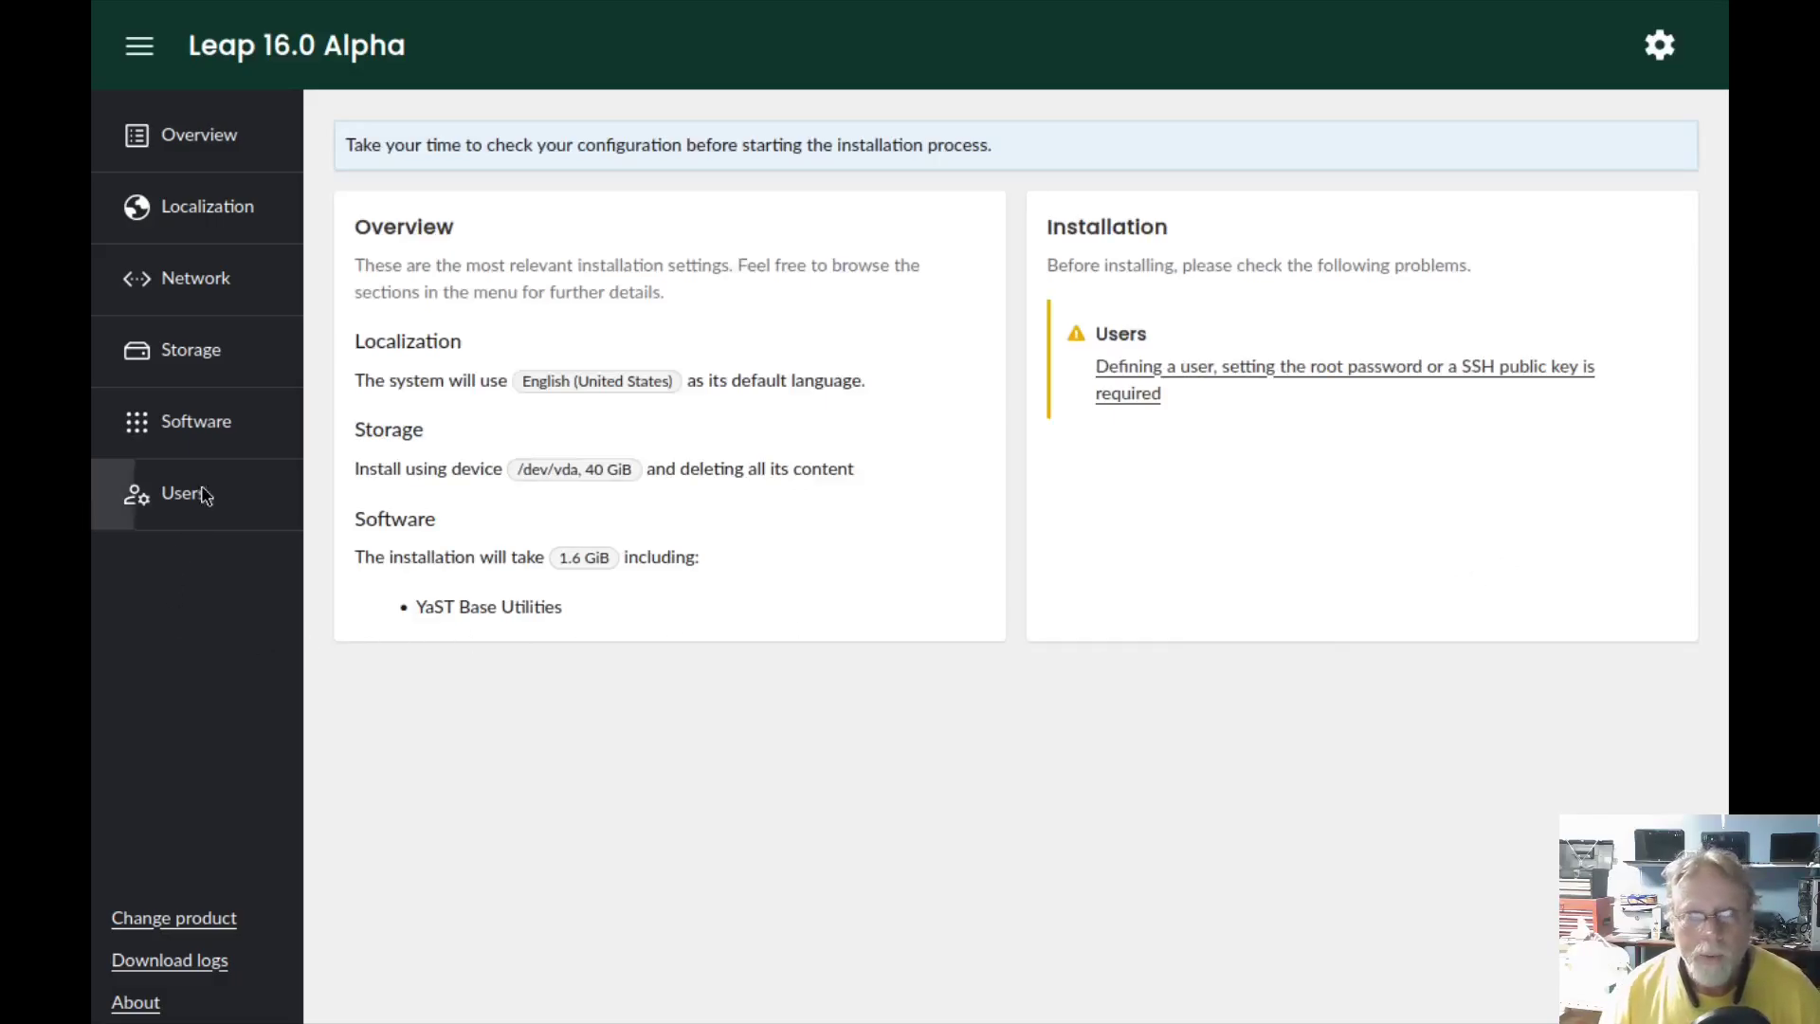
click(201, 287)
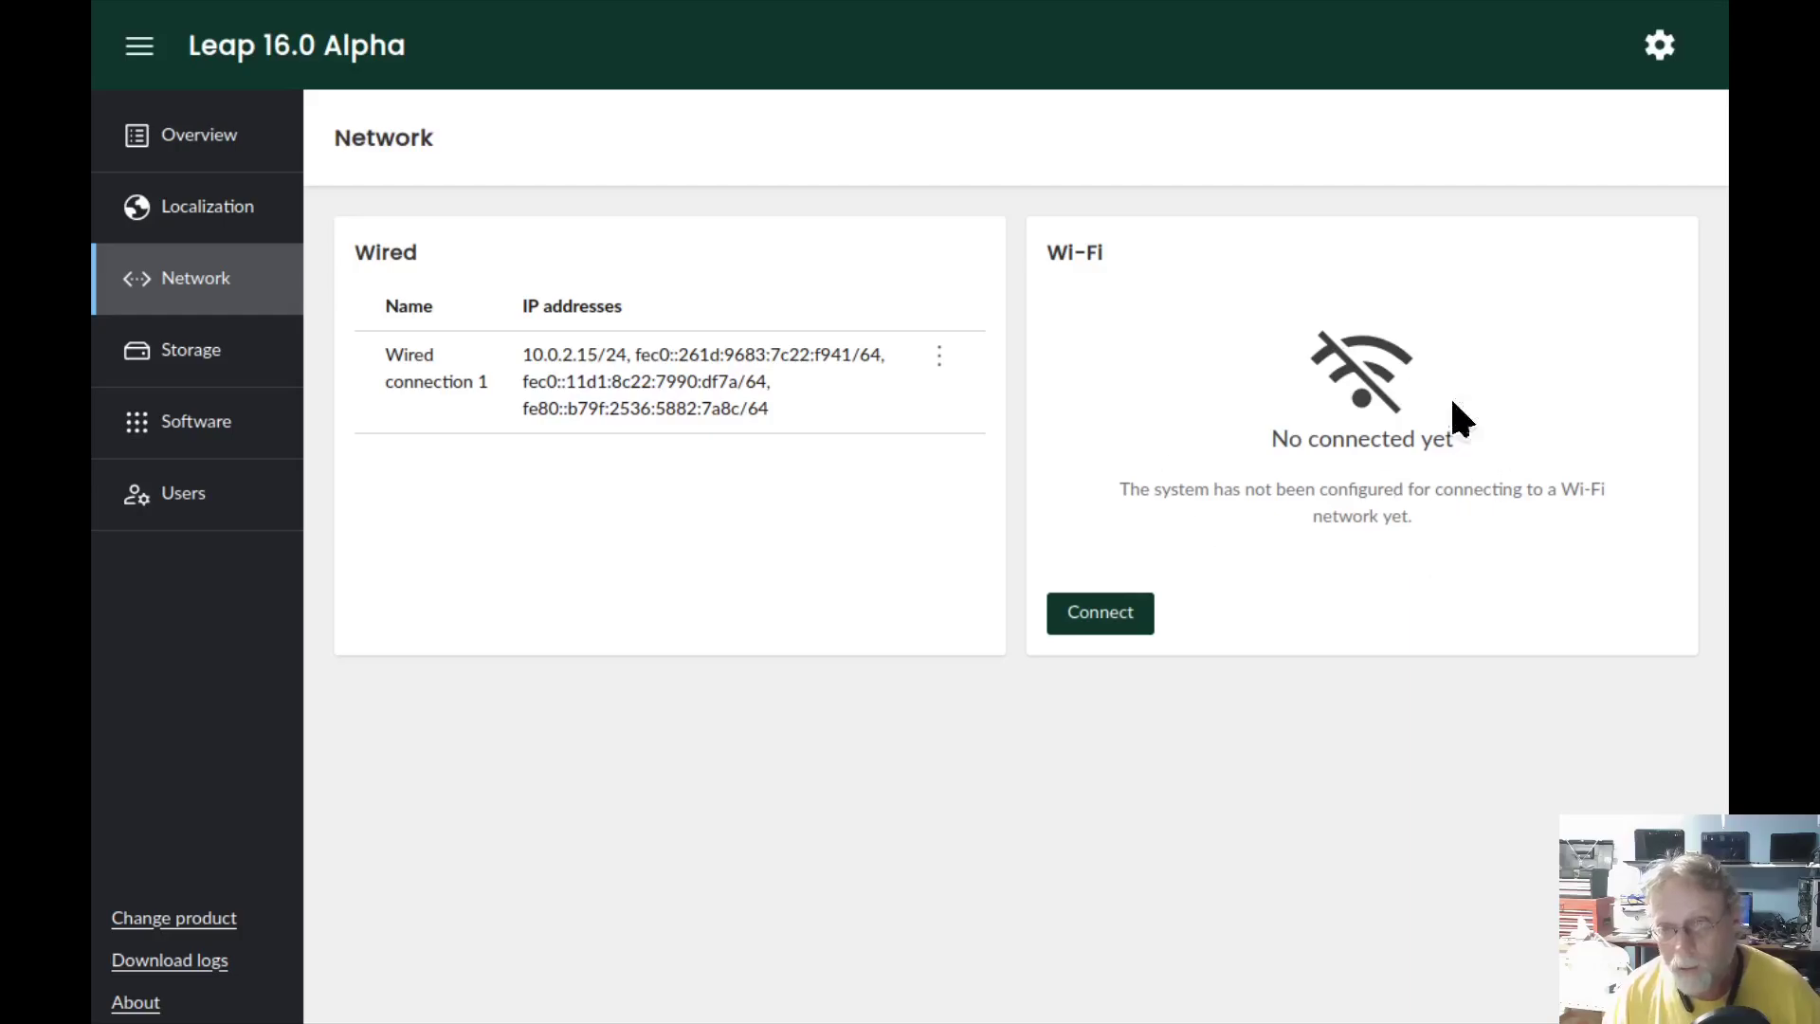
click(1124, 616)
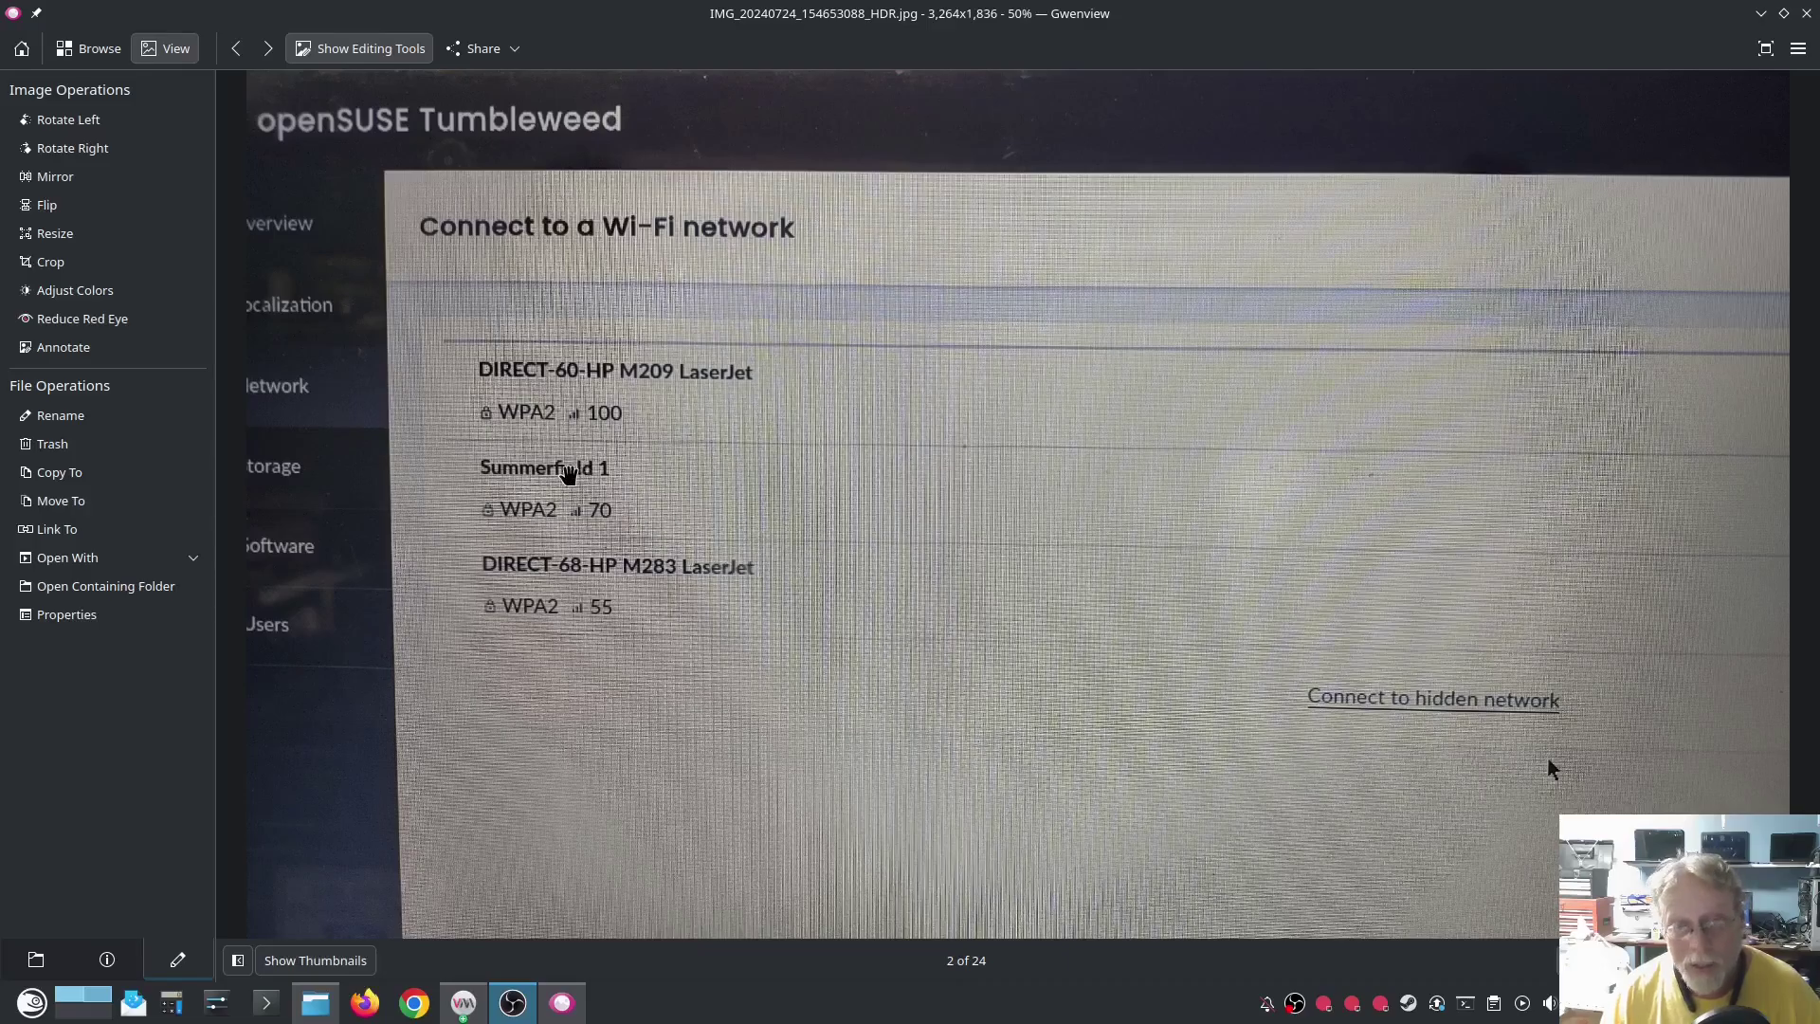
- View the previous photo showing the Summerfield 1 Wi-Fi connection dialog
click(237, 49)
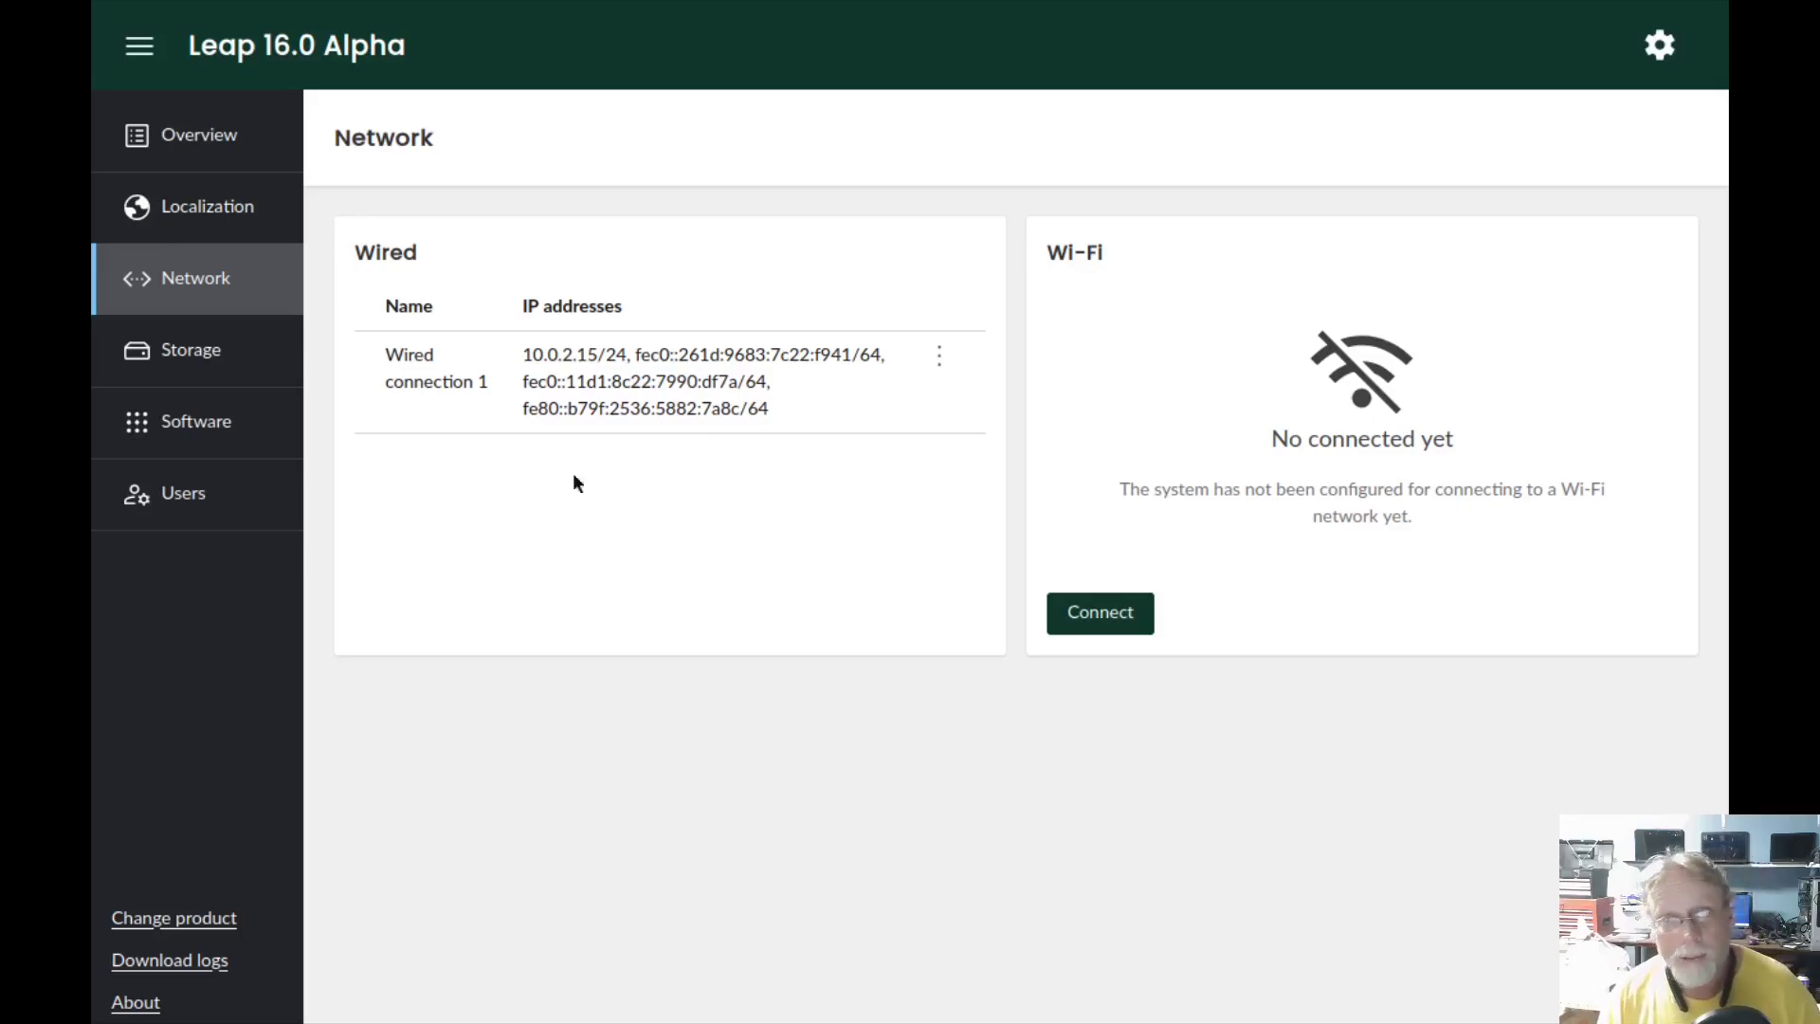
- Return to the Overview page to see the summary and the missing-user warning
click(199, 131)
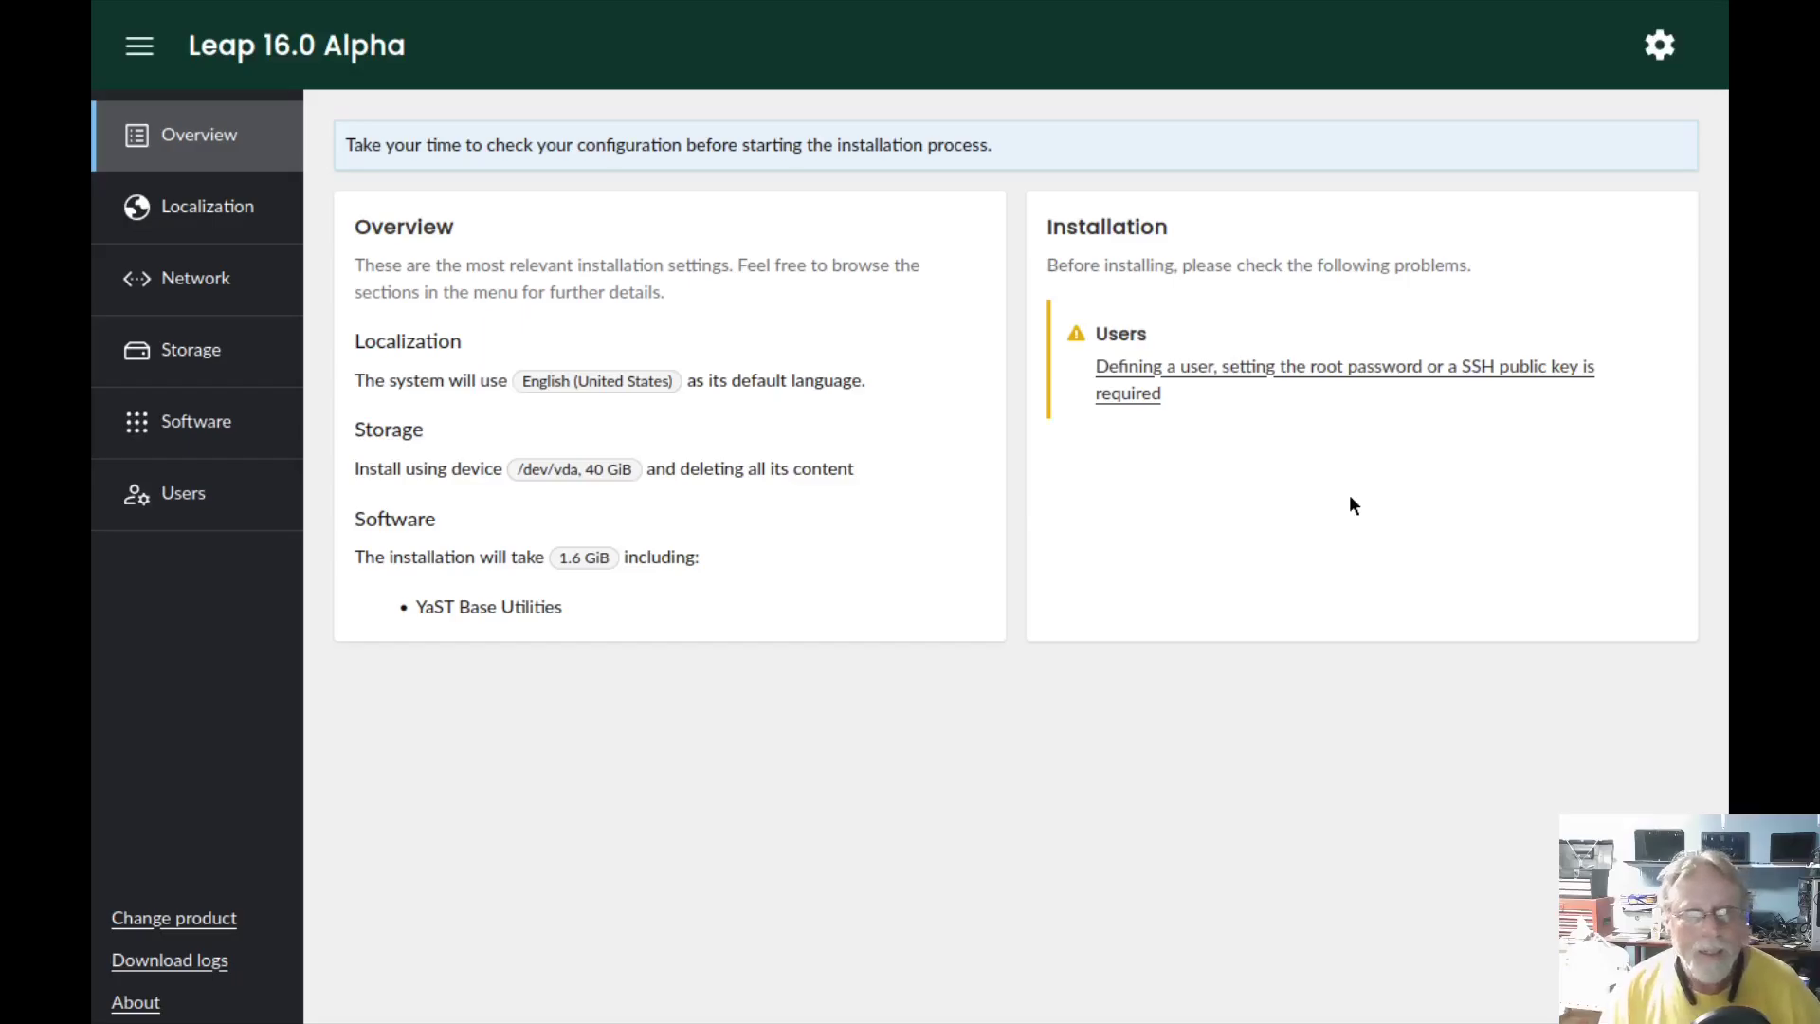
- Start defining the first user and enter a full name with a matching username
click(186, 492)
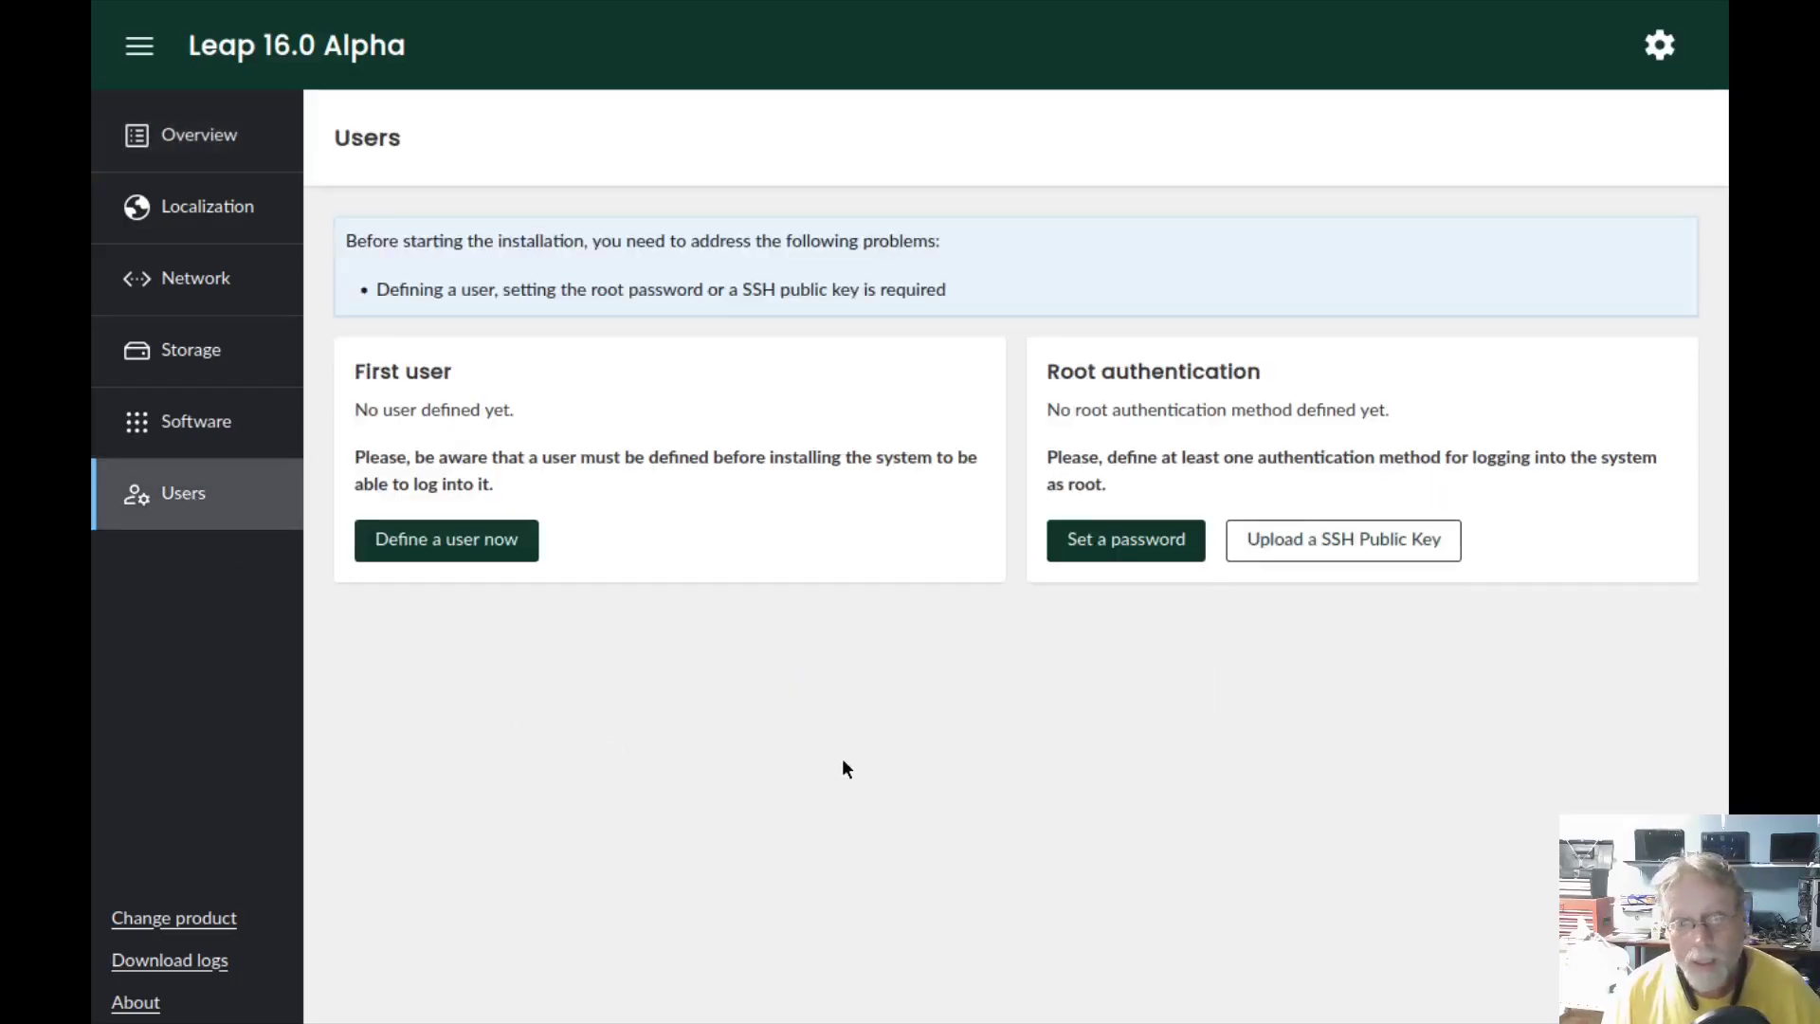
click(389, 533)
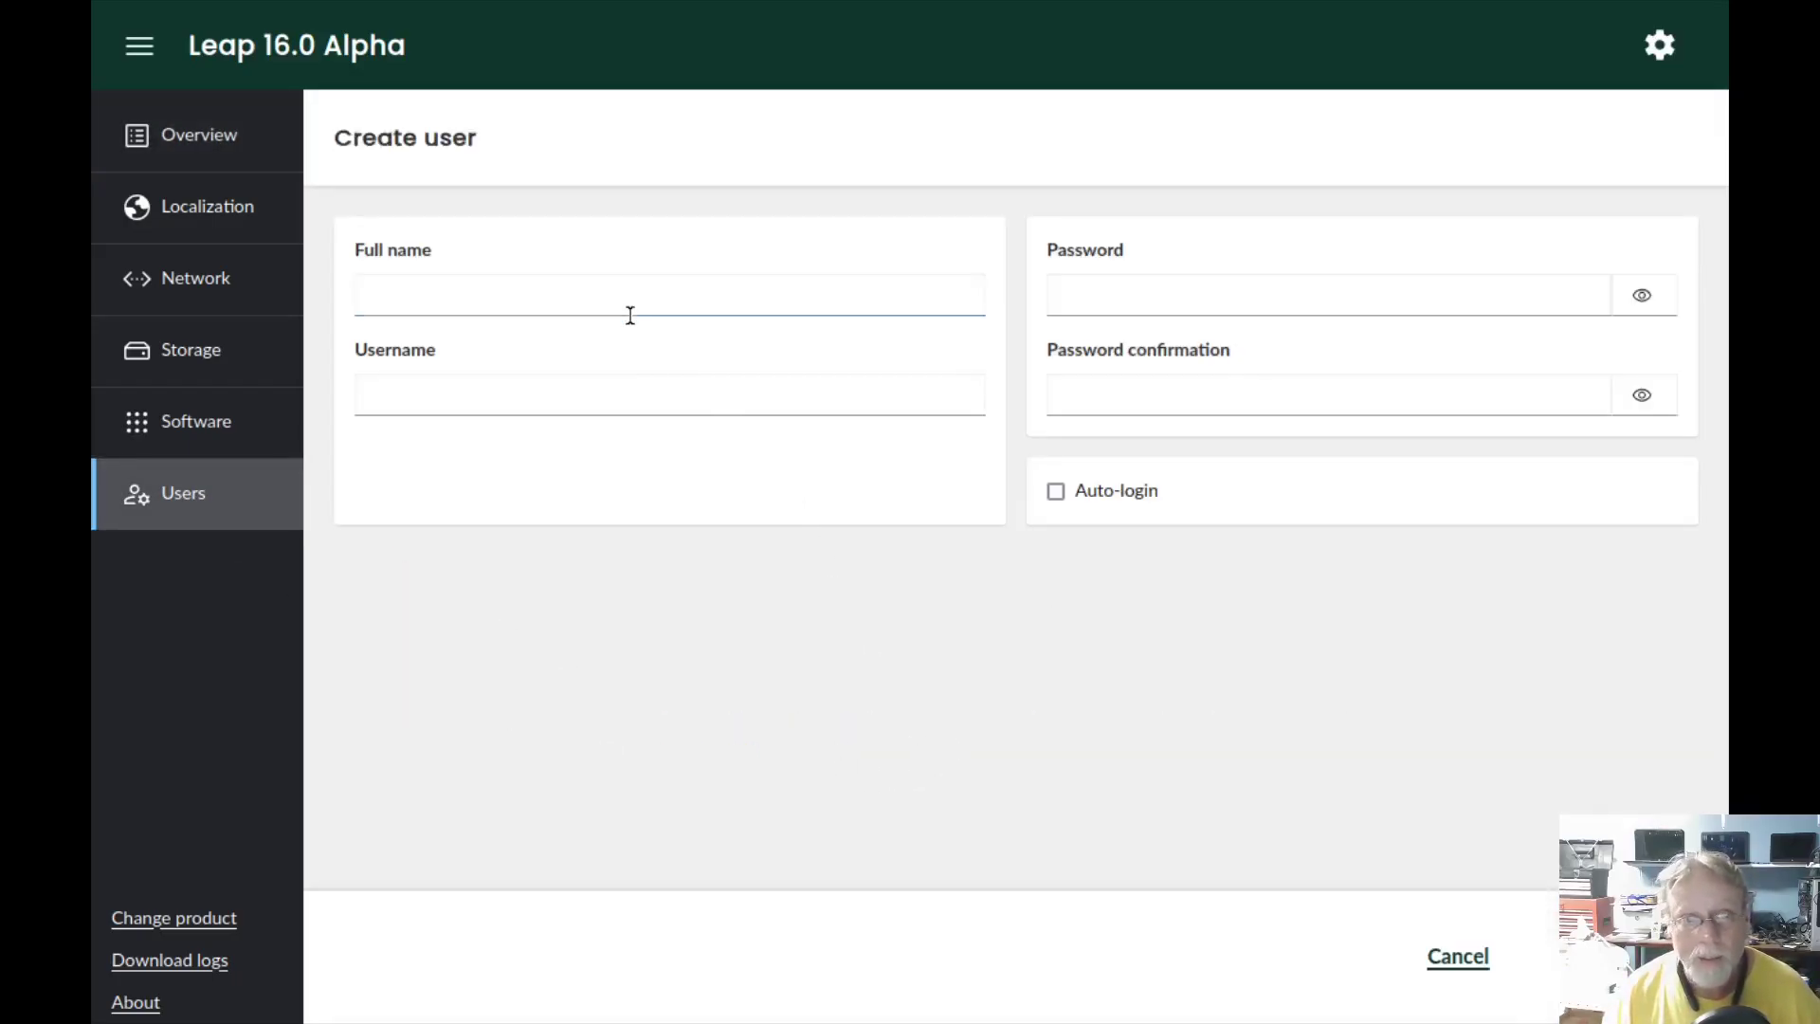
click(626, 305)
text(buzxz)
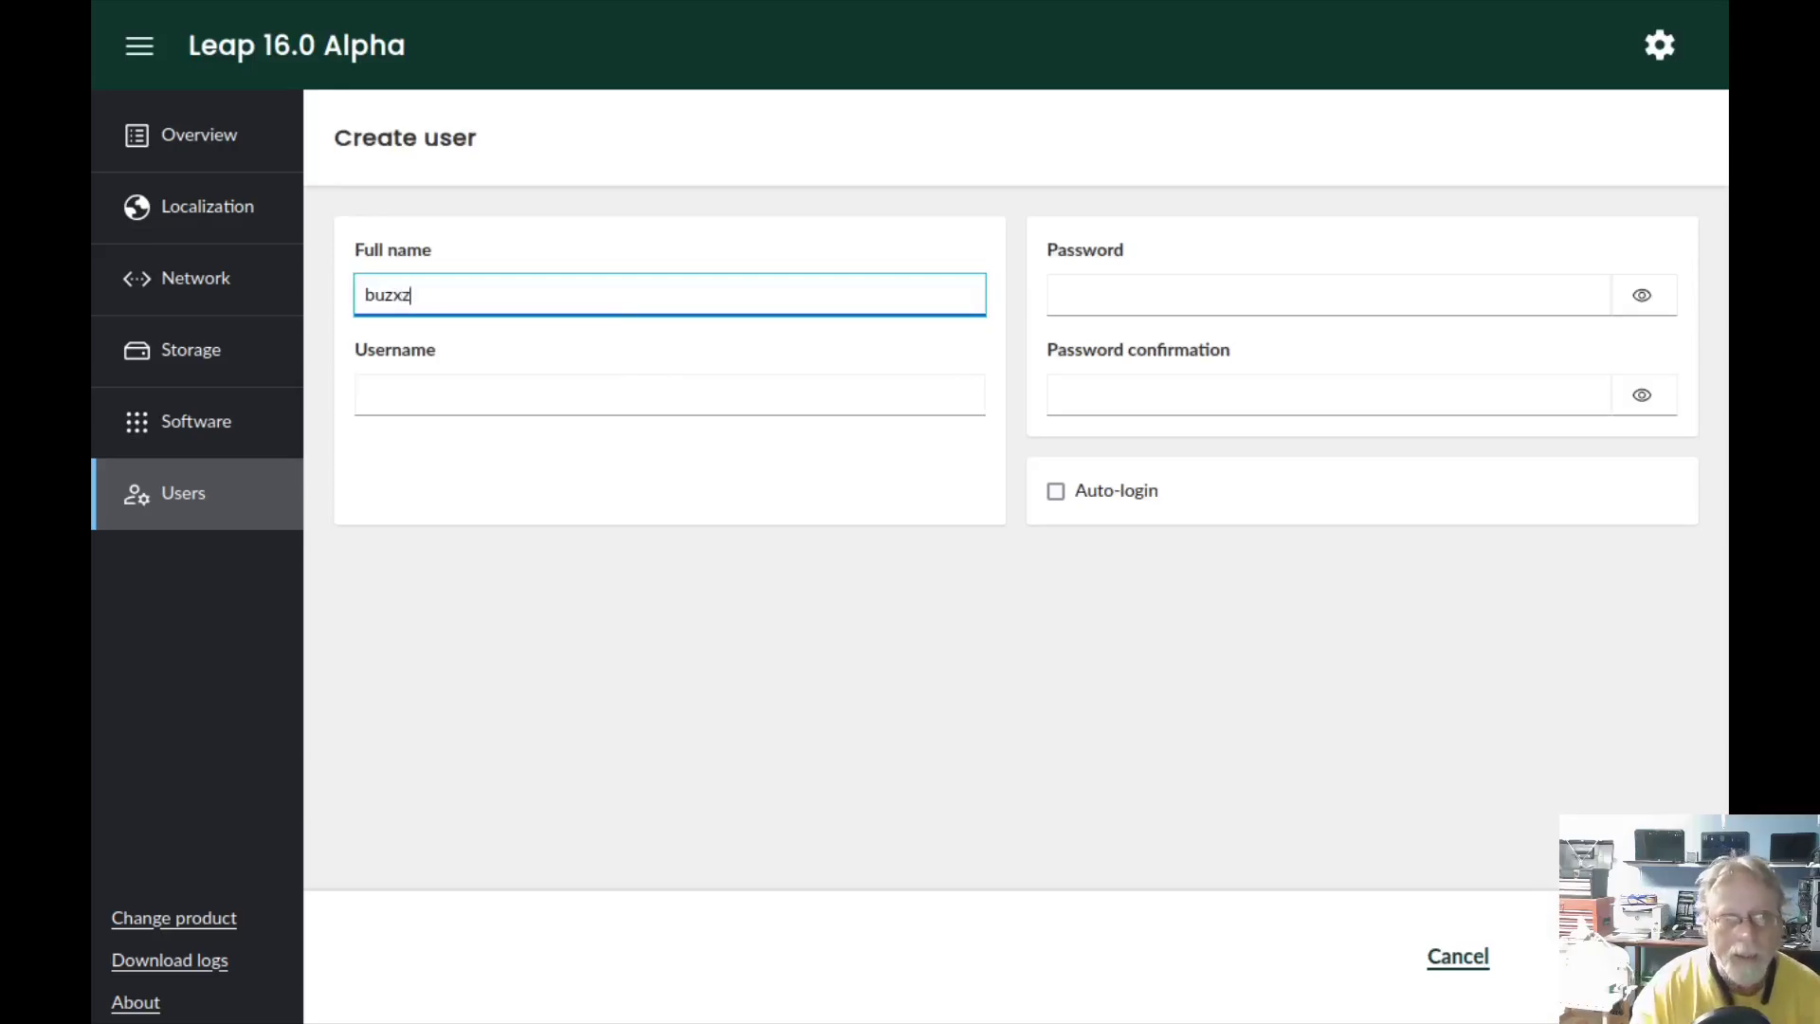
key(BackSpace)
key(BackSpace)
text(z)
key(Tab)
text(buzz)
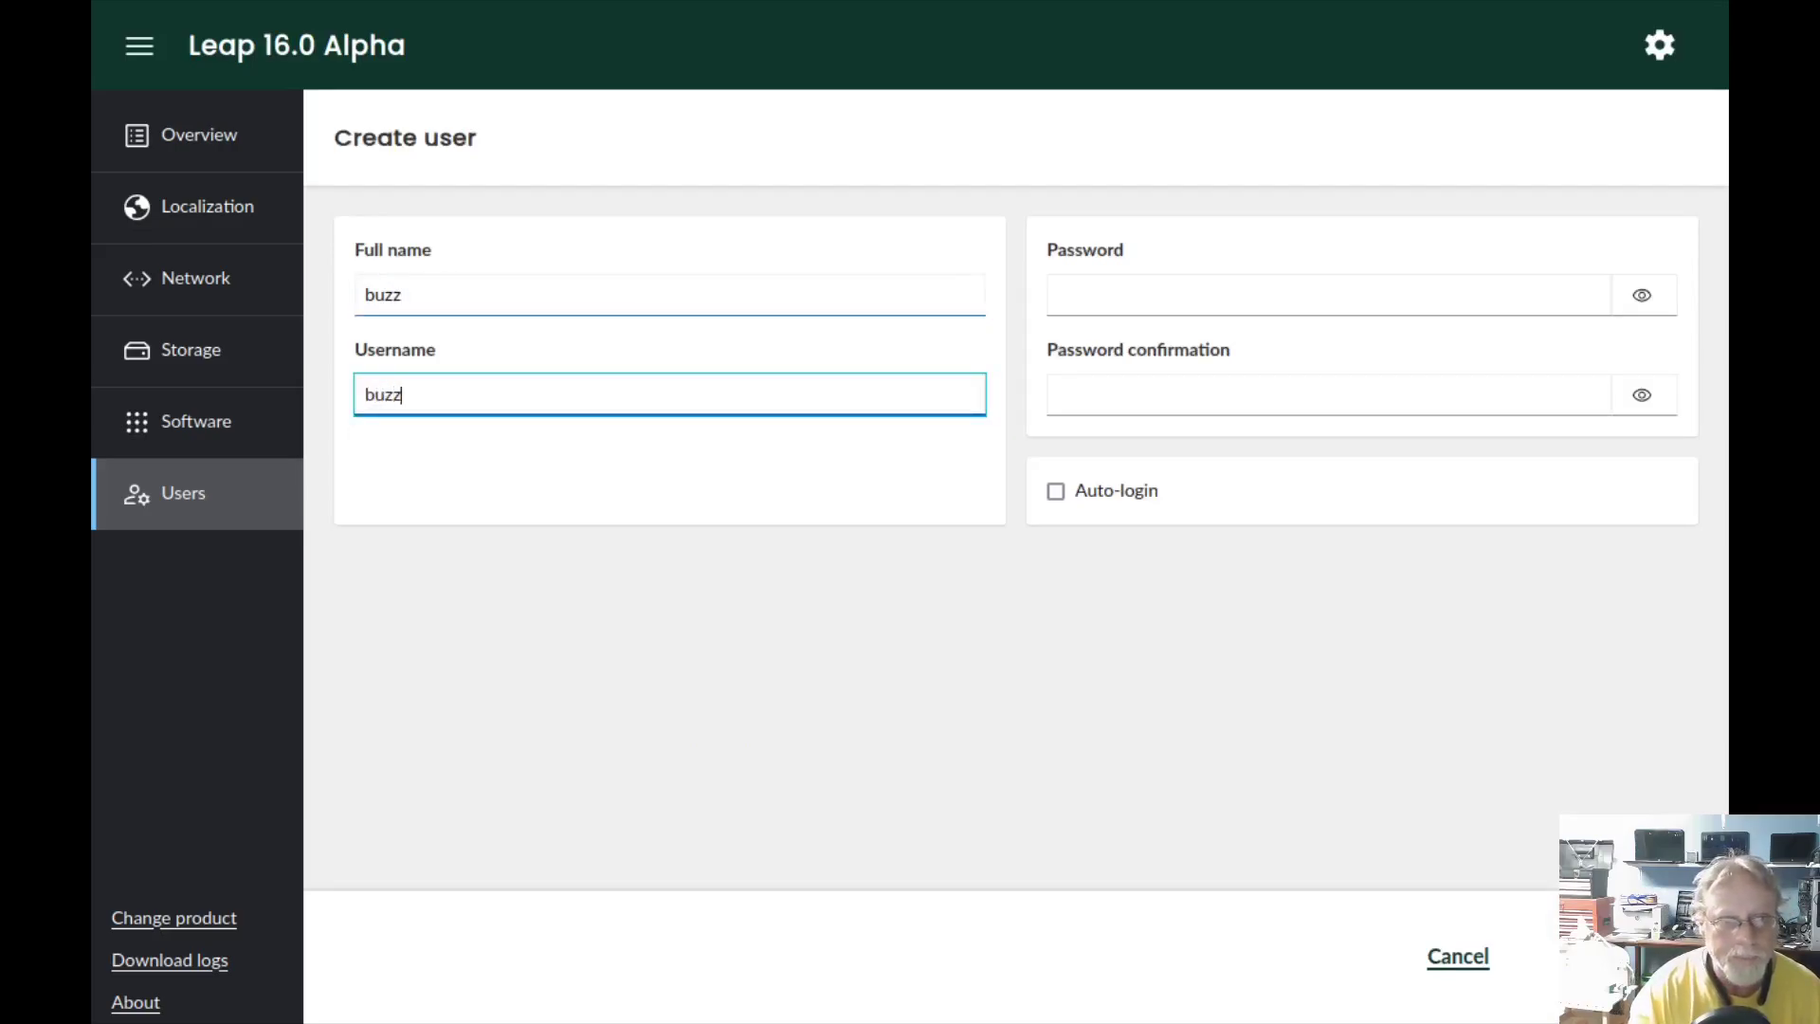
- Give the user a password, enable auto-login, and accept the new user
key(Tab)
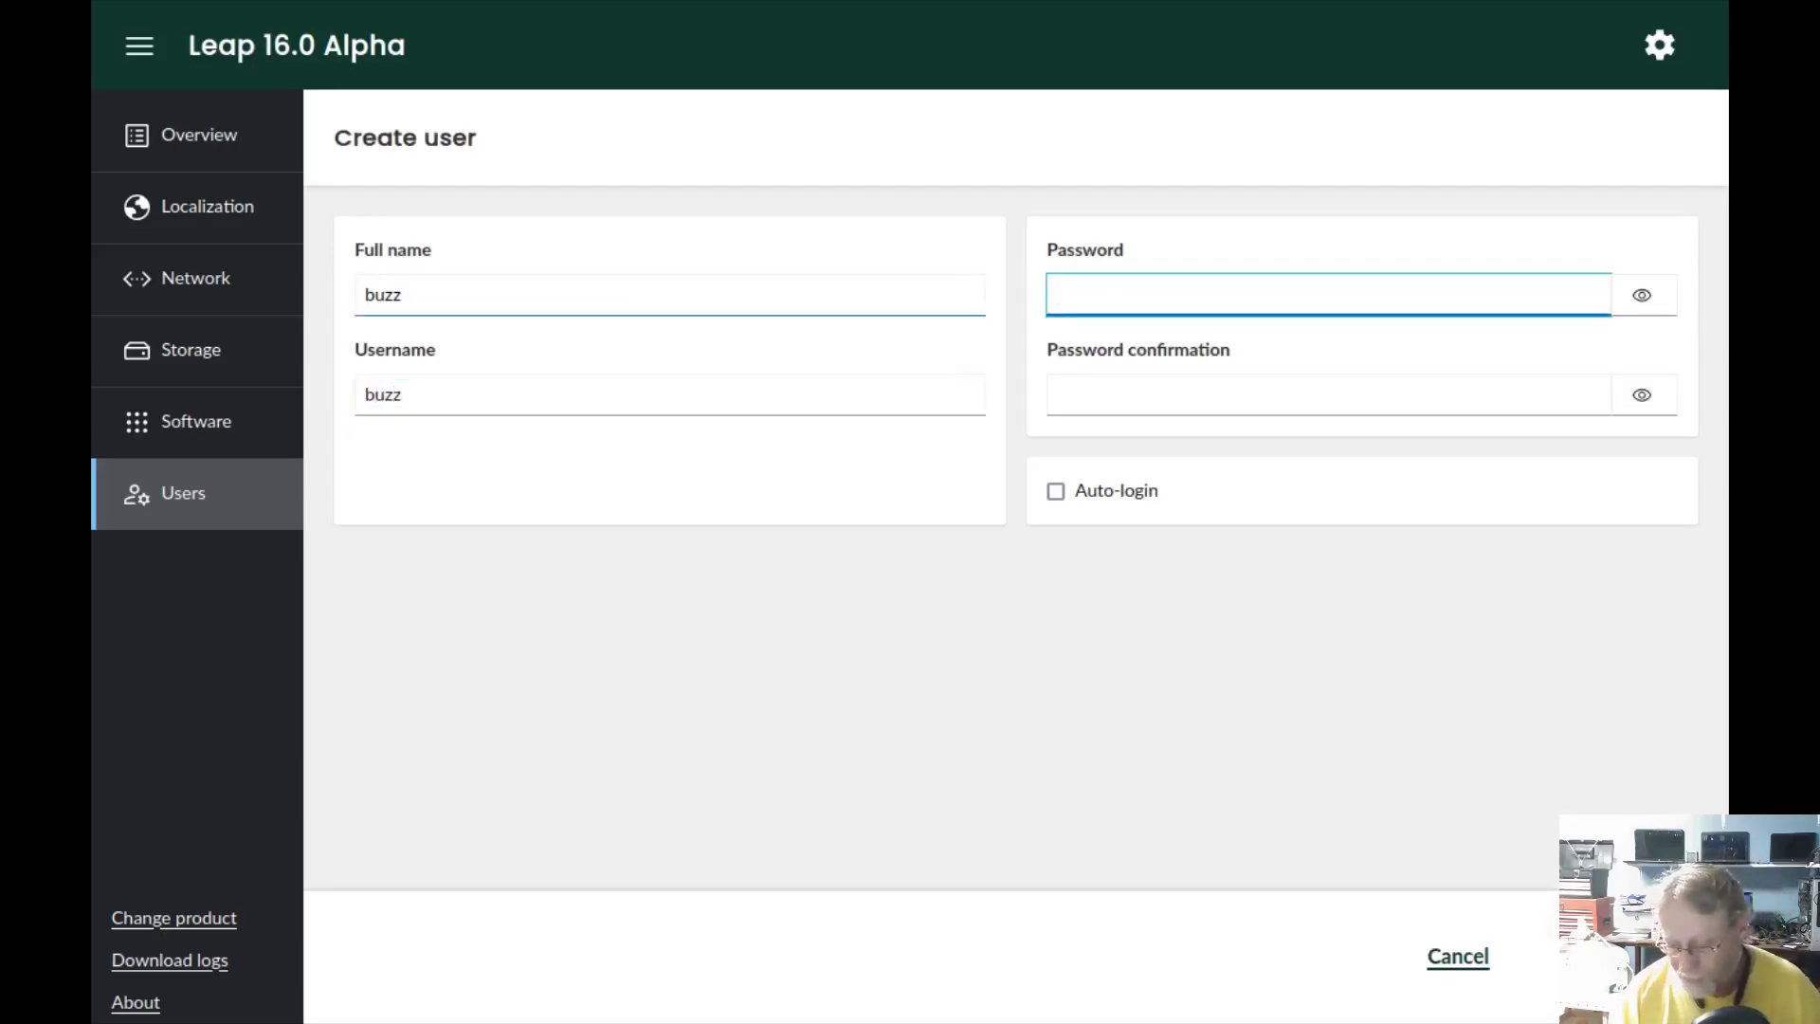
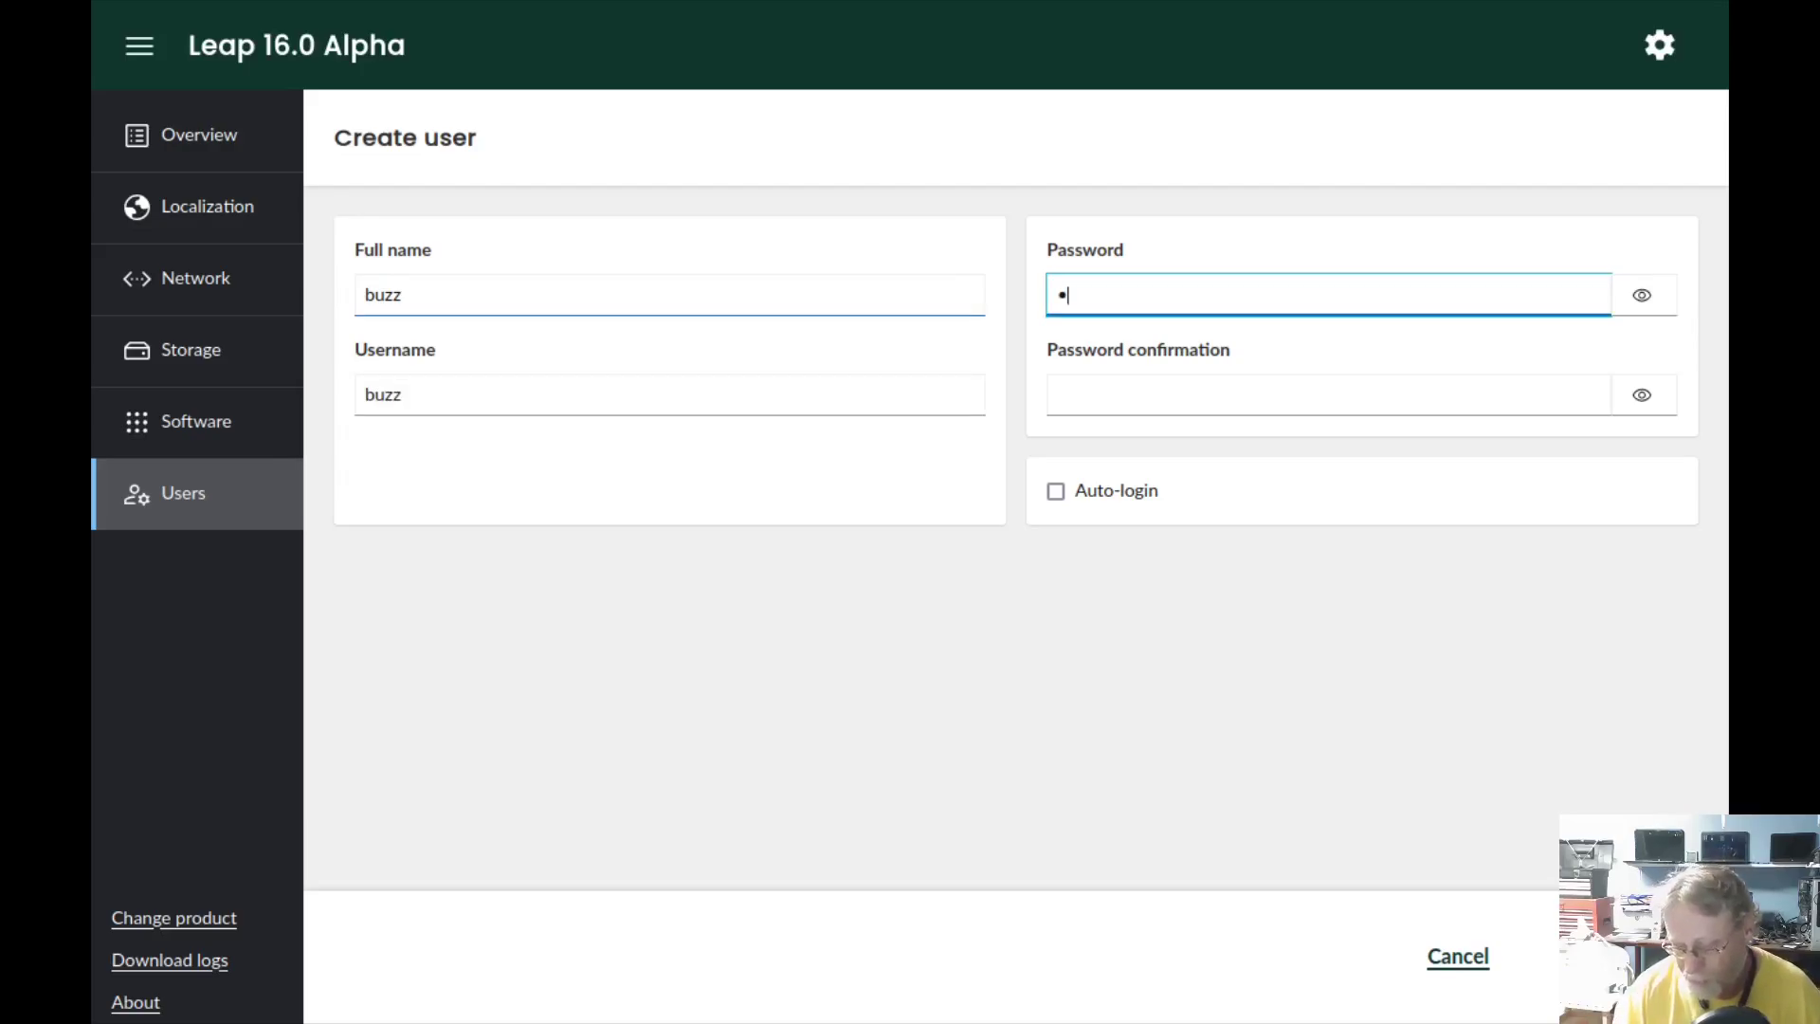
key(Tab)
key(Tab)
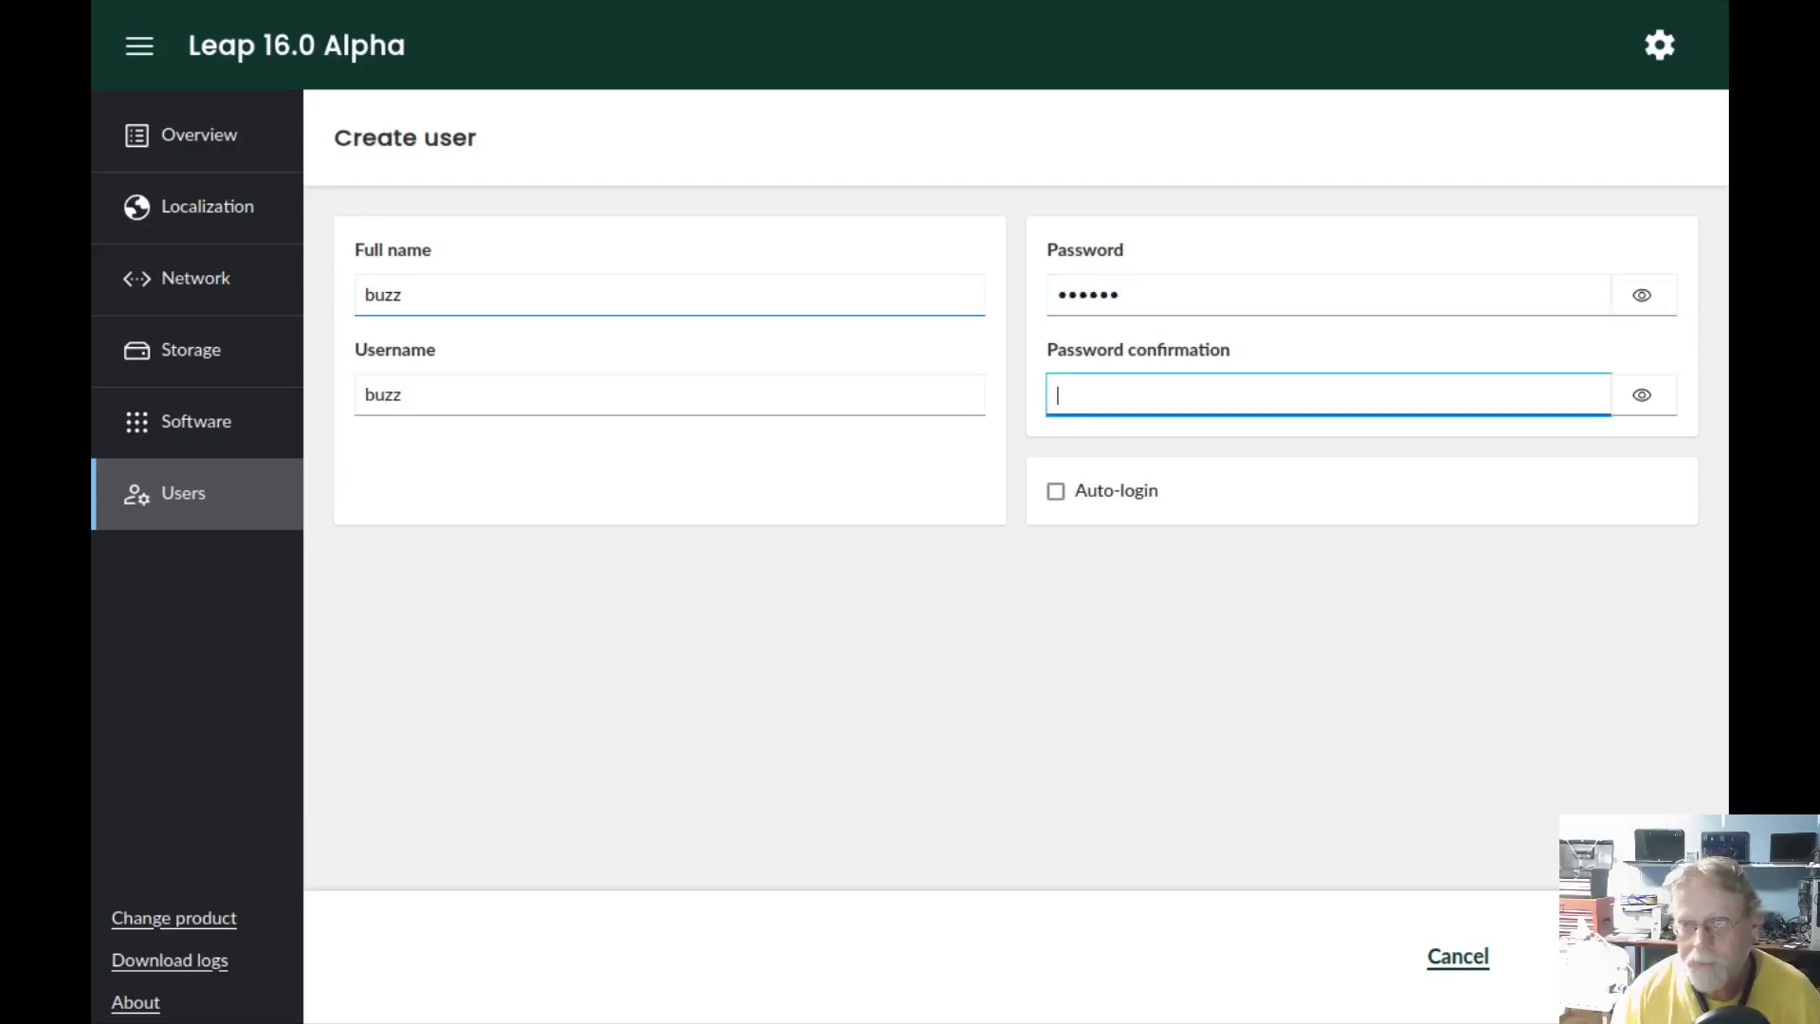
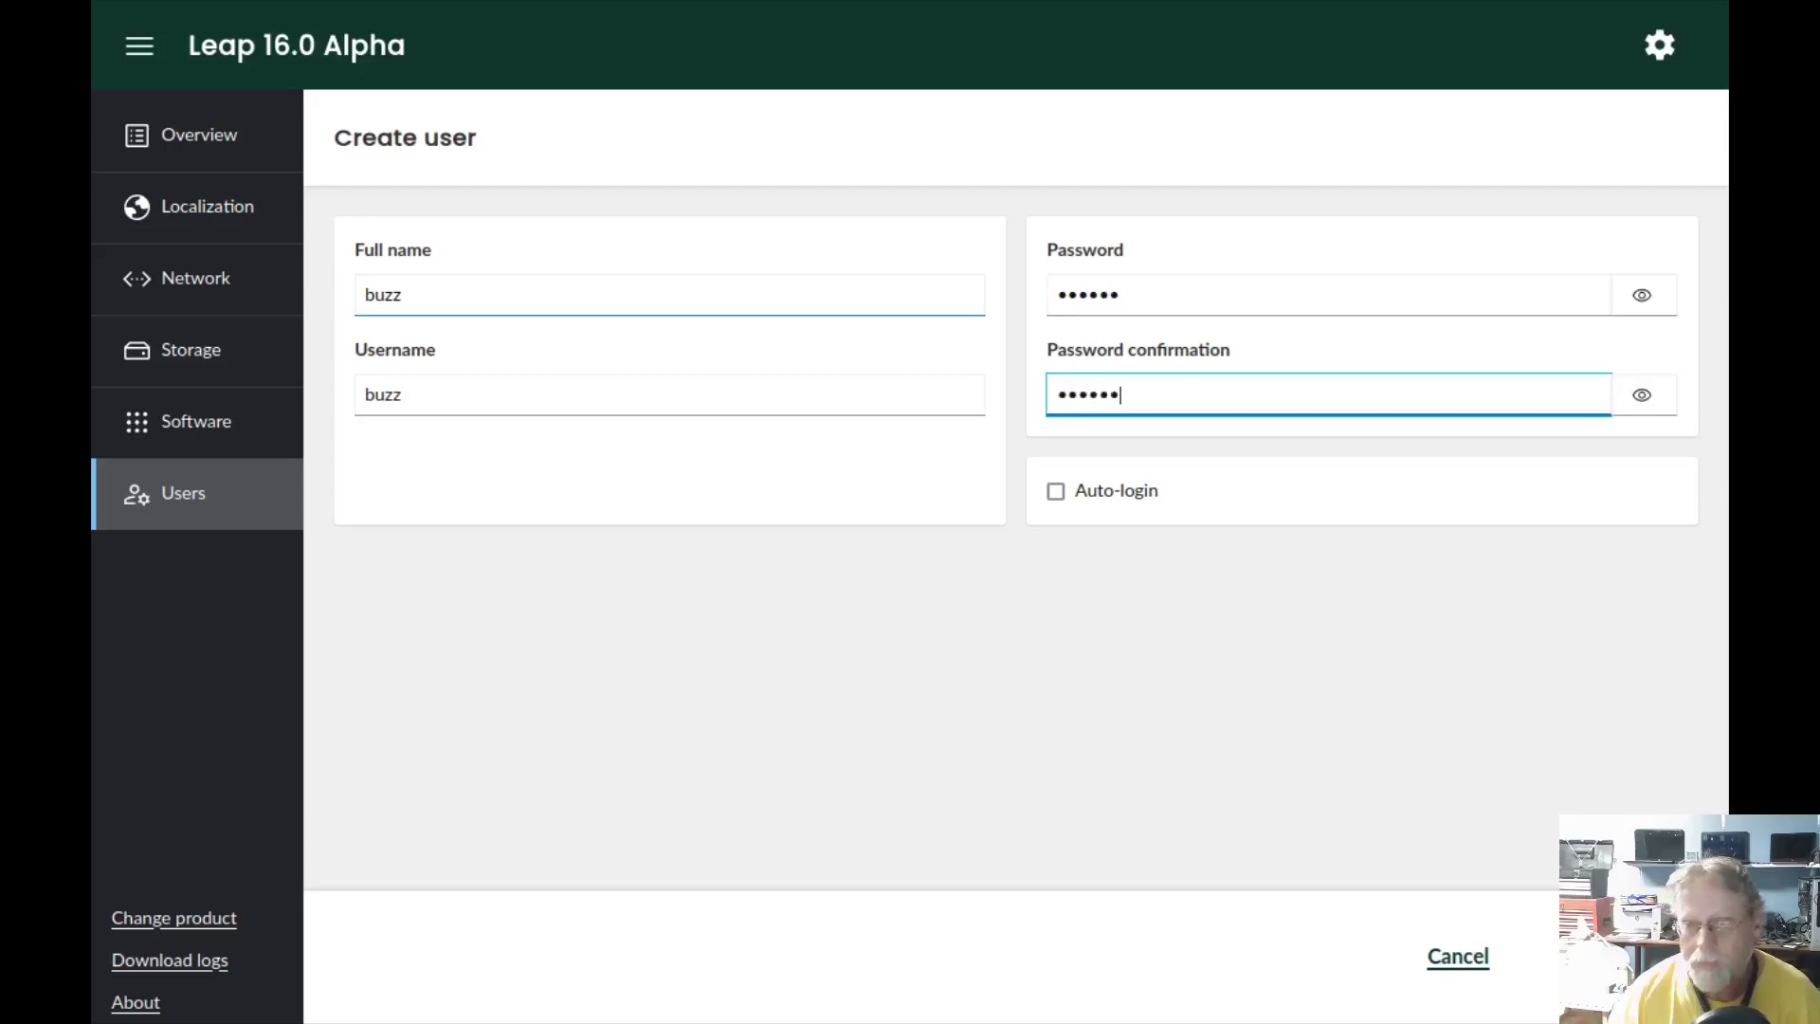
click(1055, 490)
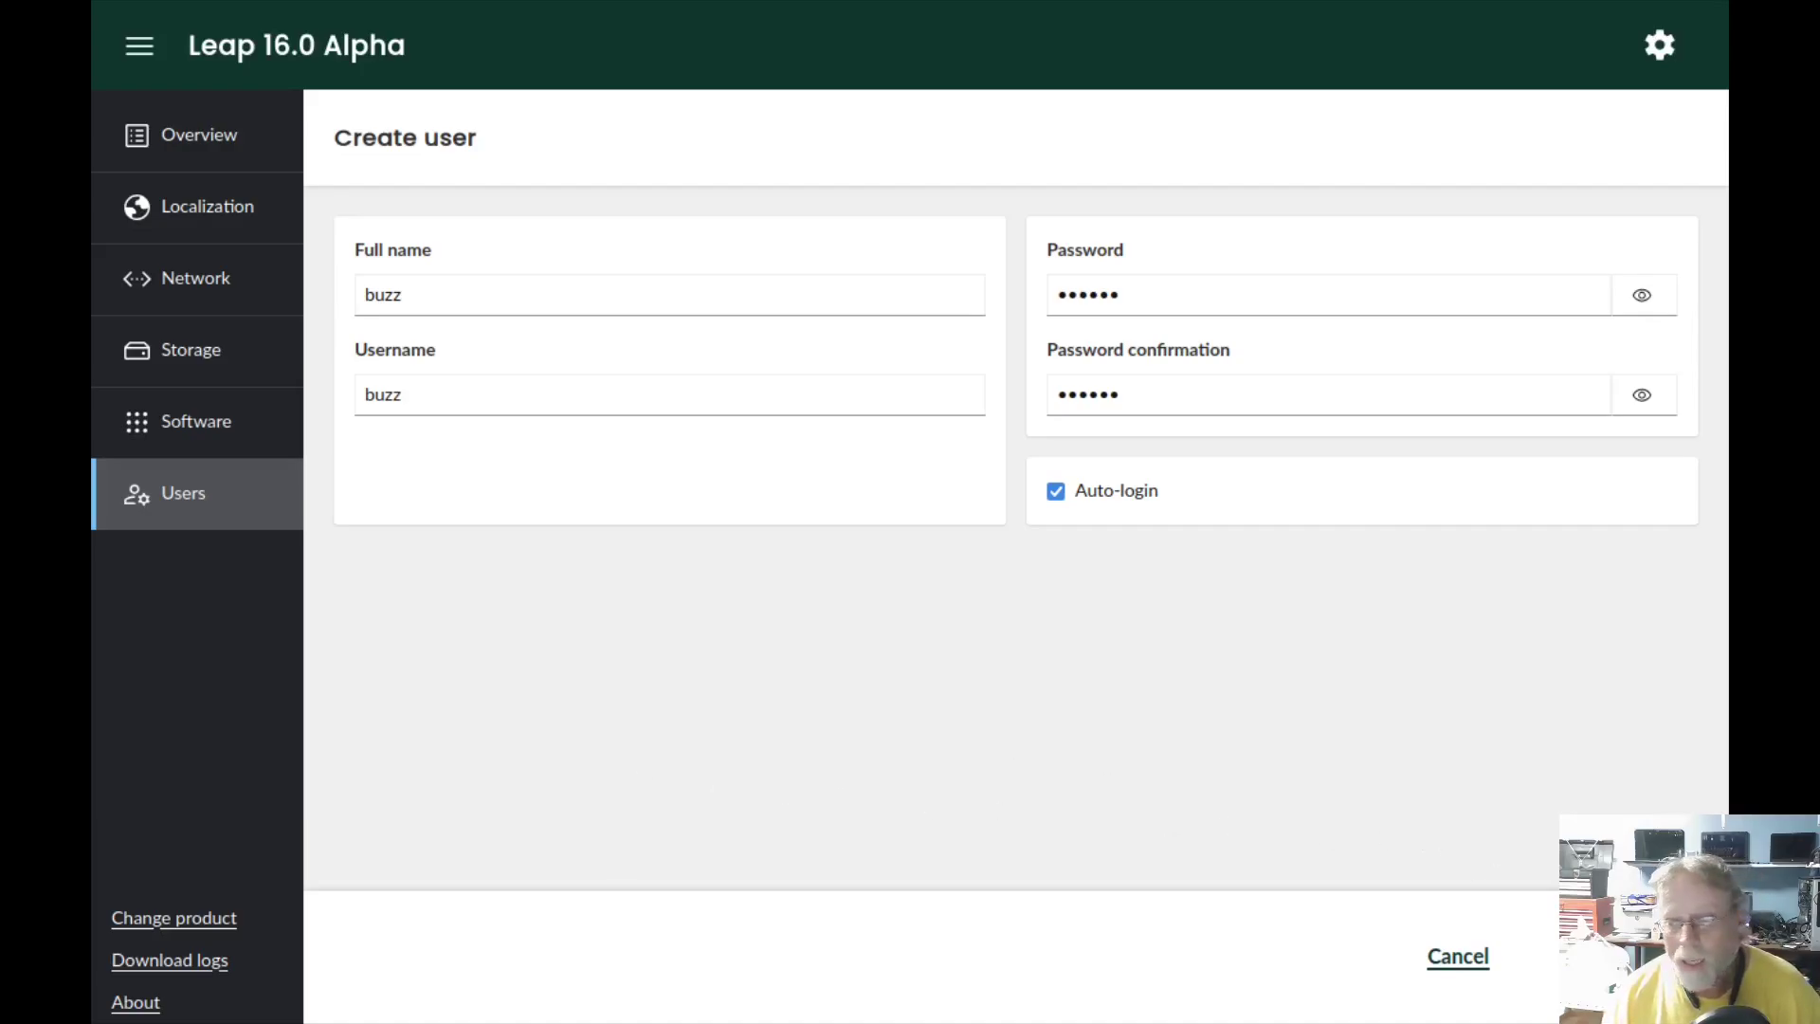
click(1612, 955)
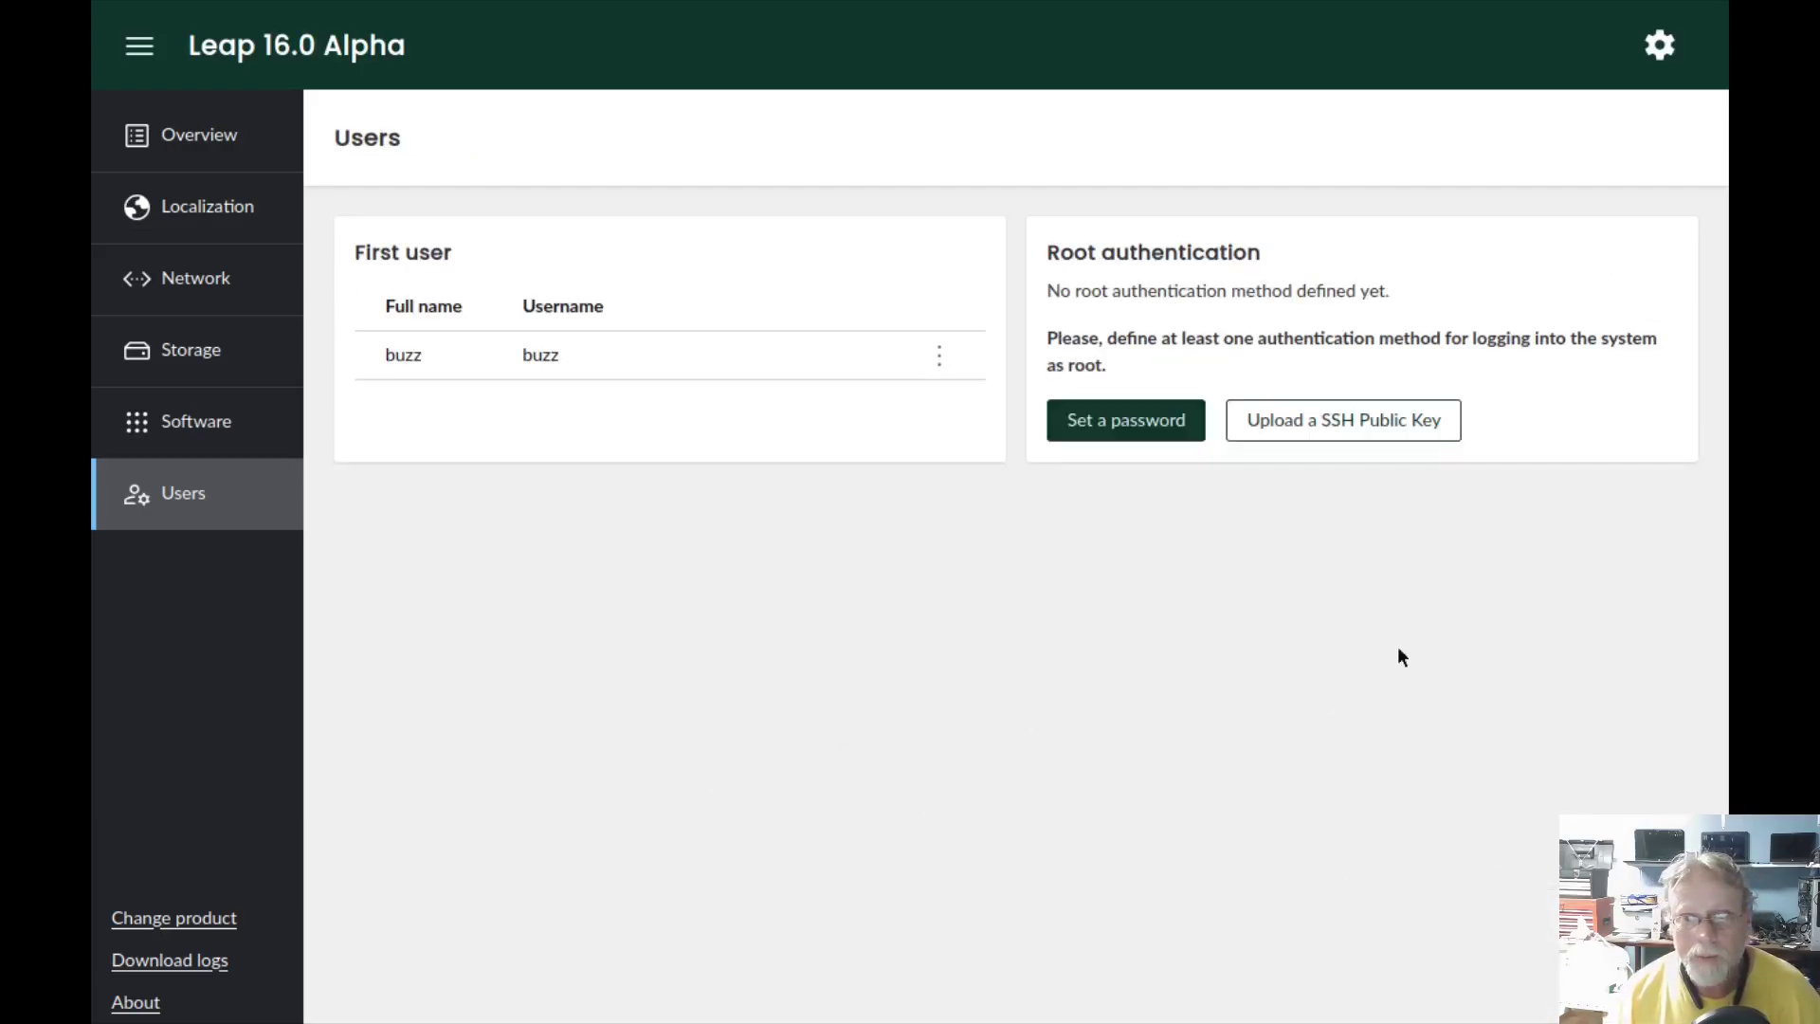
- Set the time zone to Americas - New York by filtering for 'new', then show Network
click(180, 147)
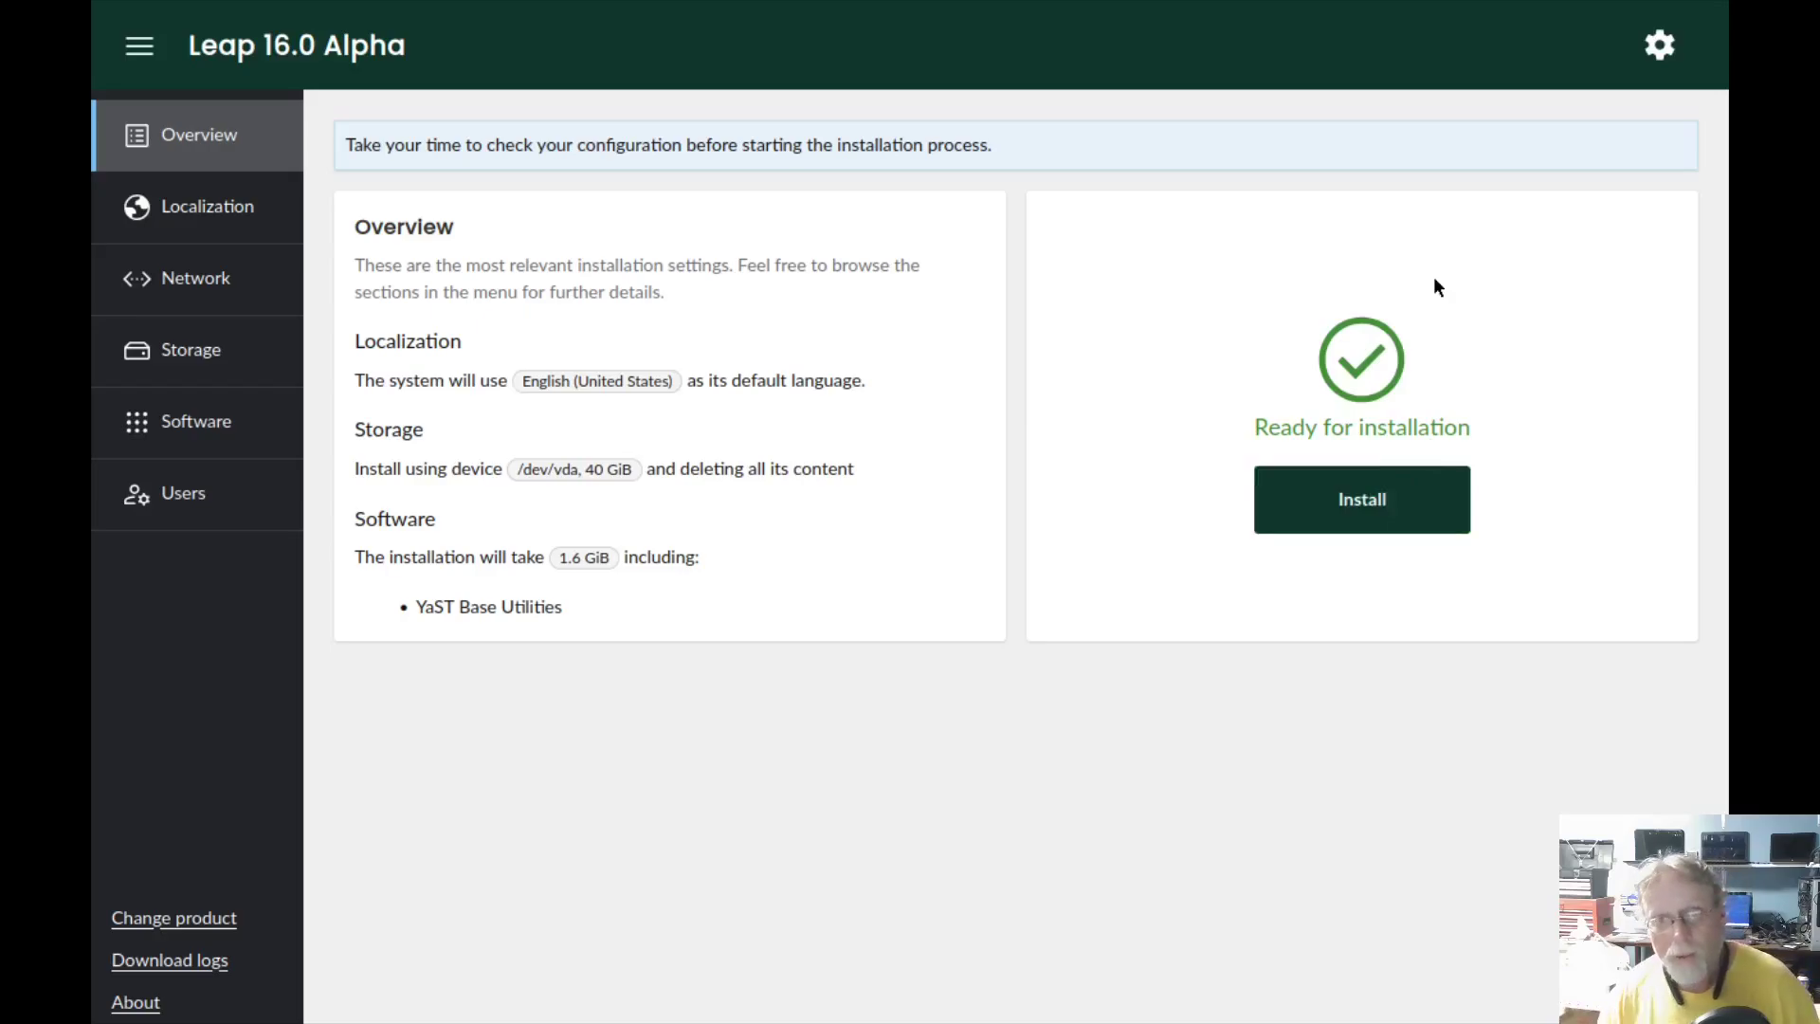
click(208, 210)
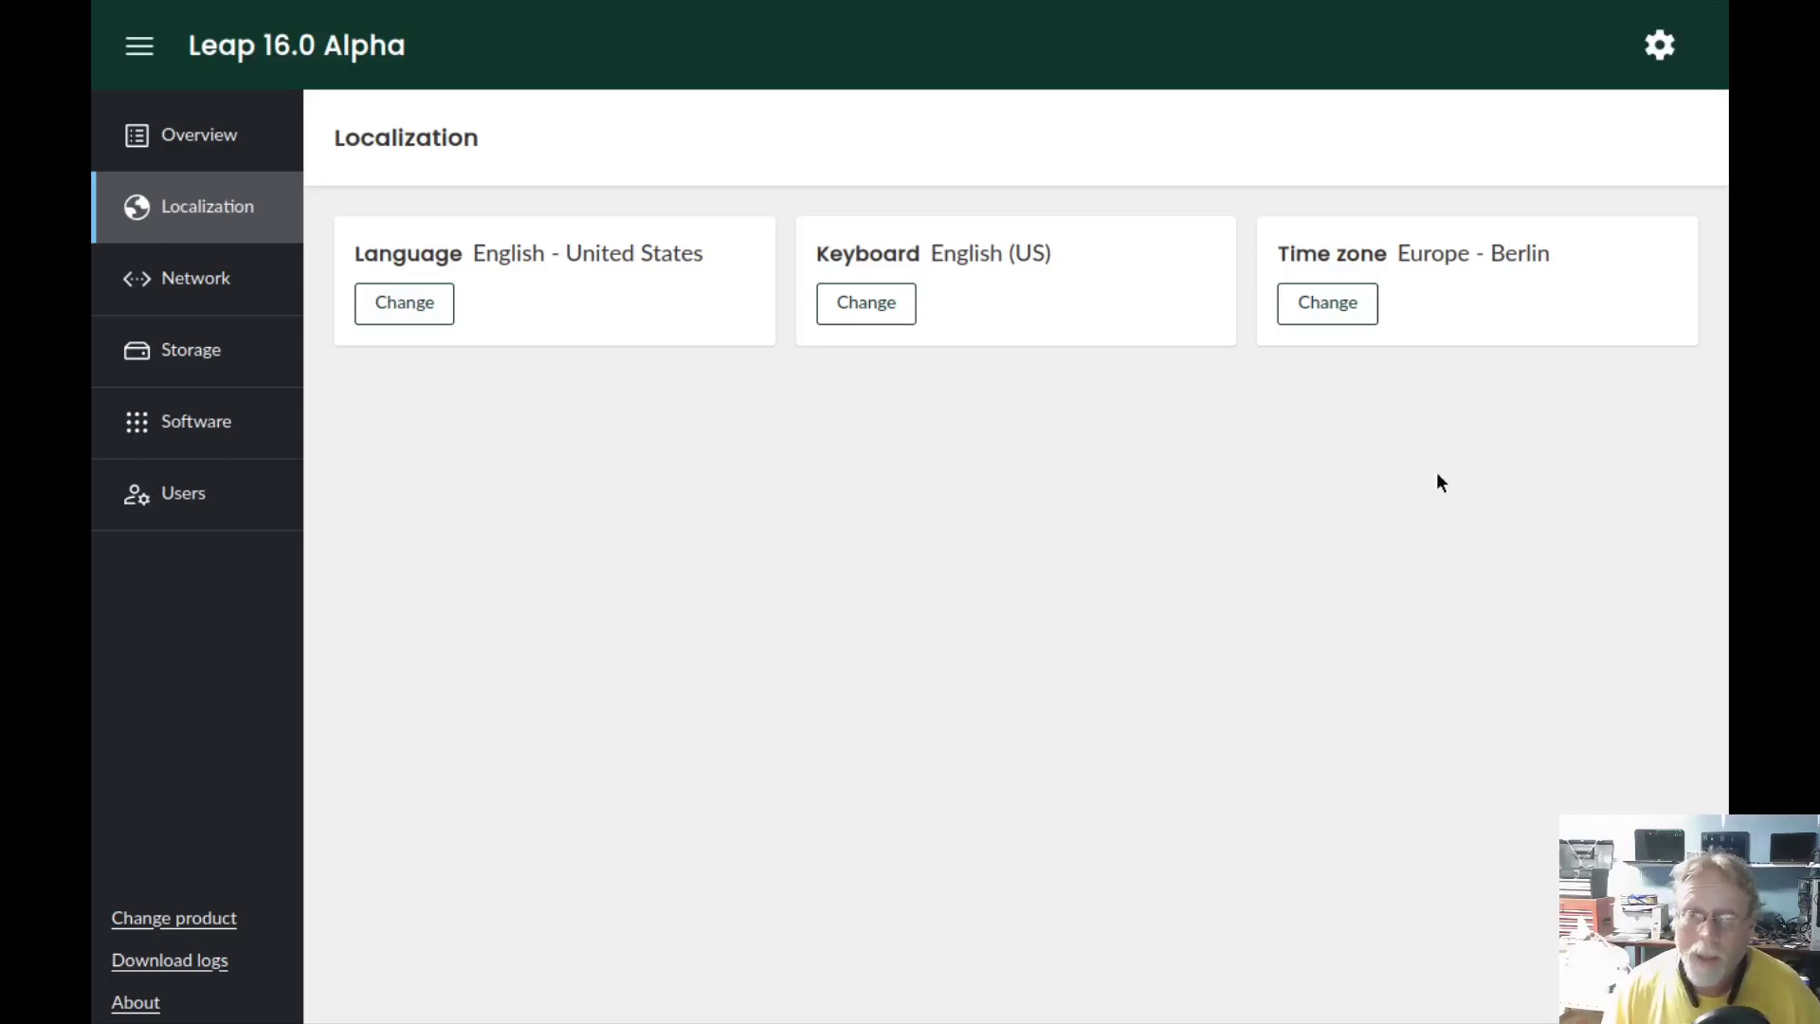
click(1337, 301)
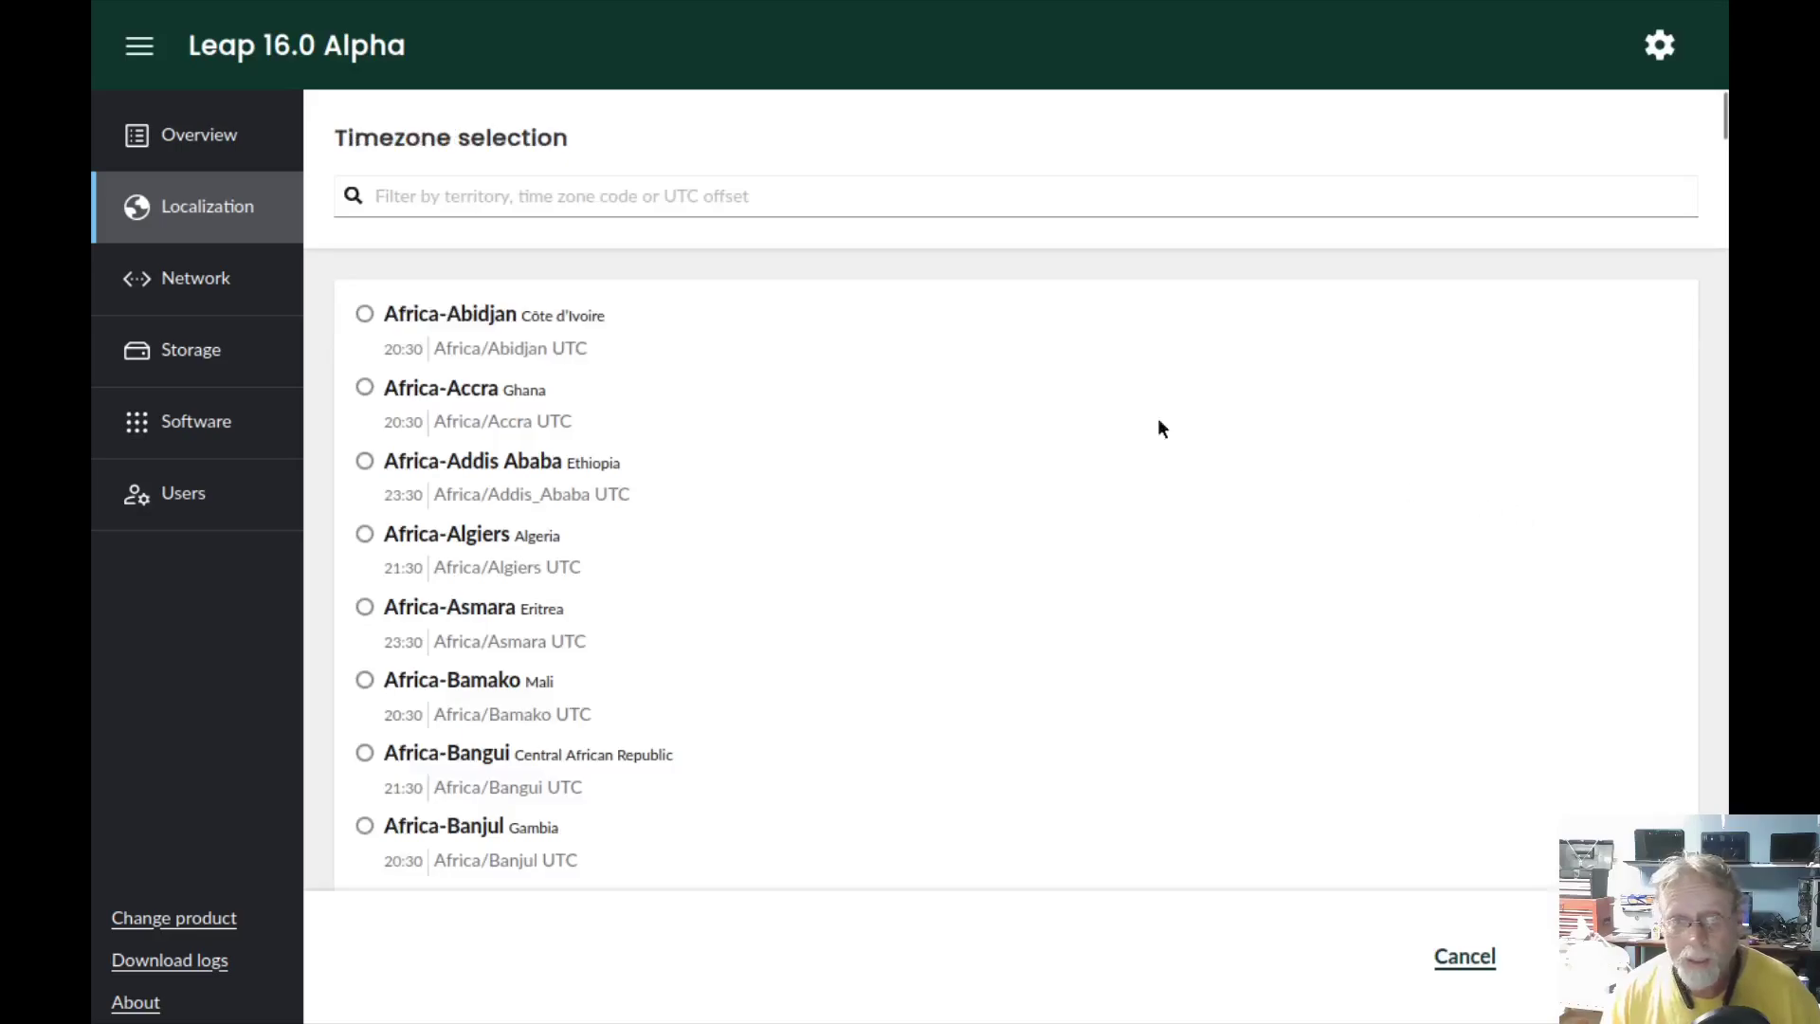
click(599, 198)
text(new)
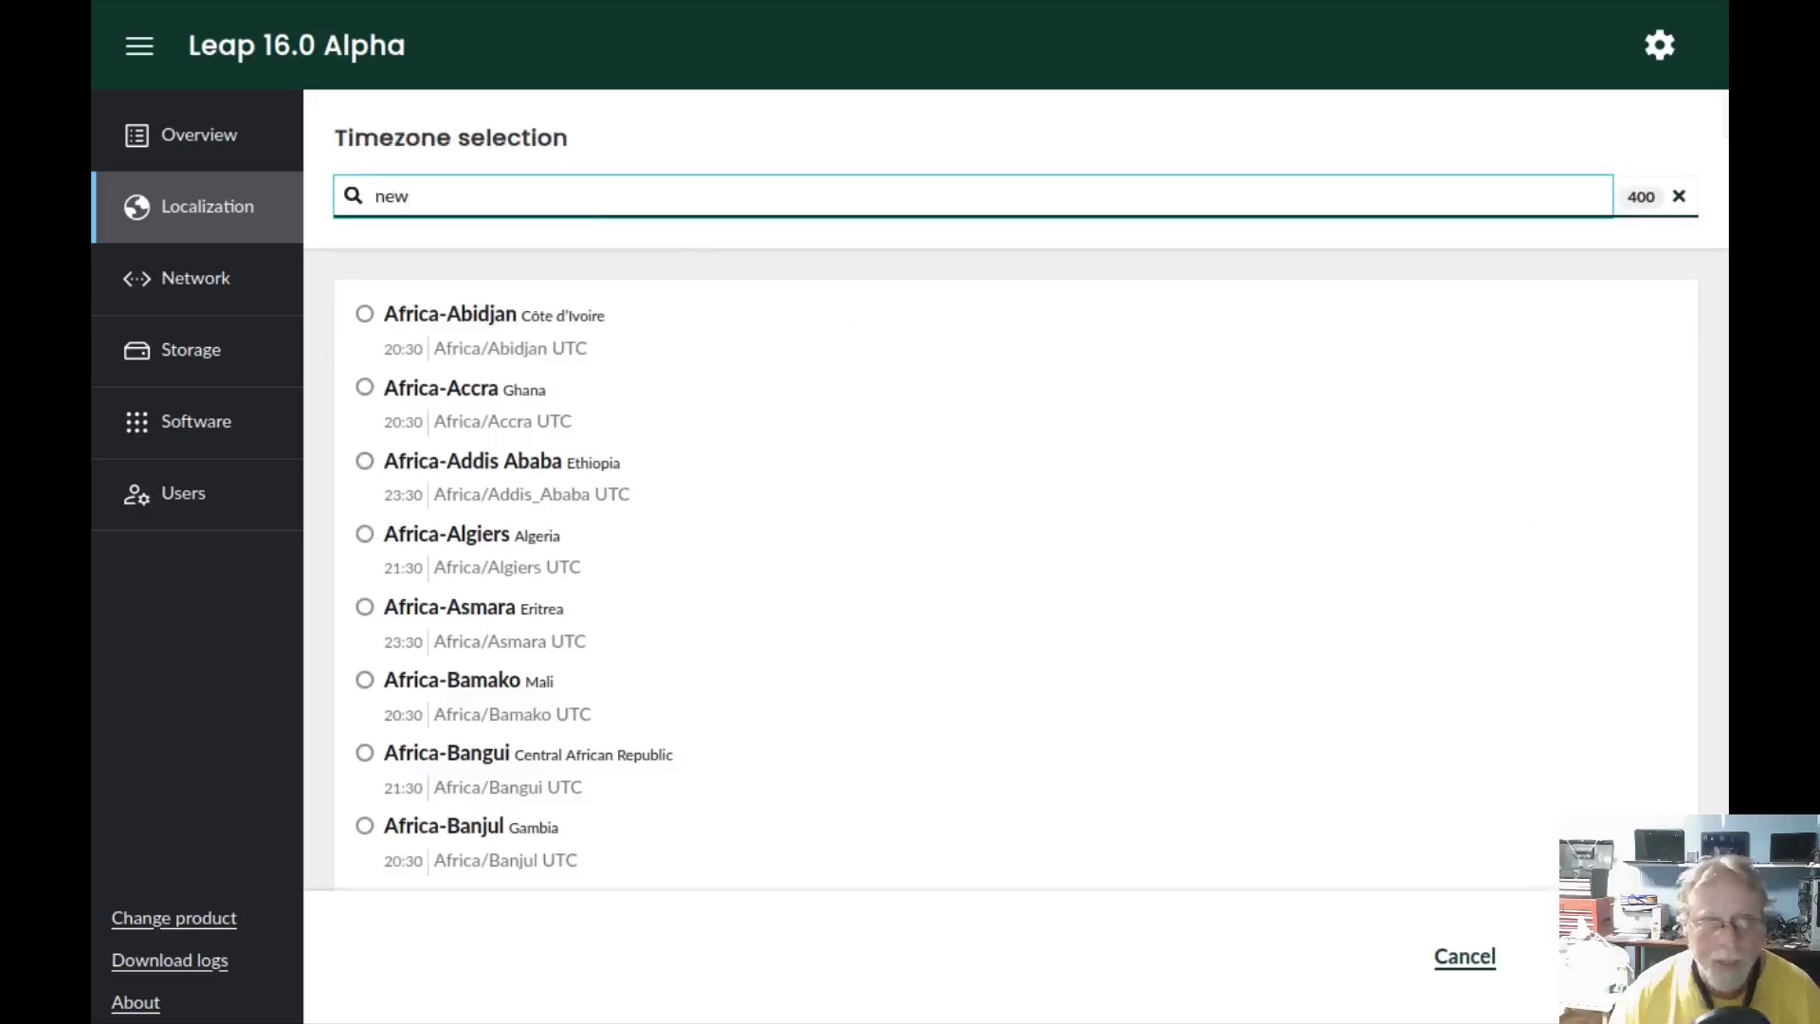
click(364, 313)
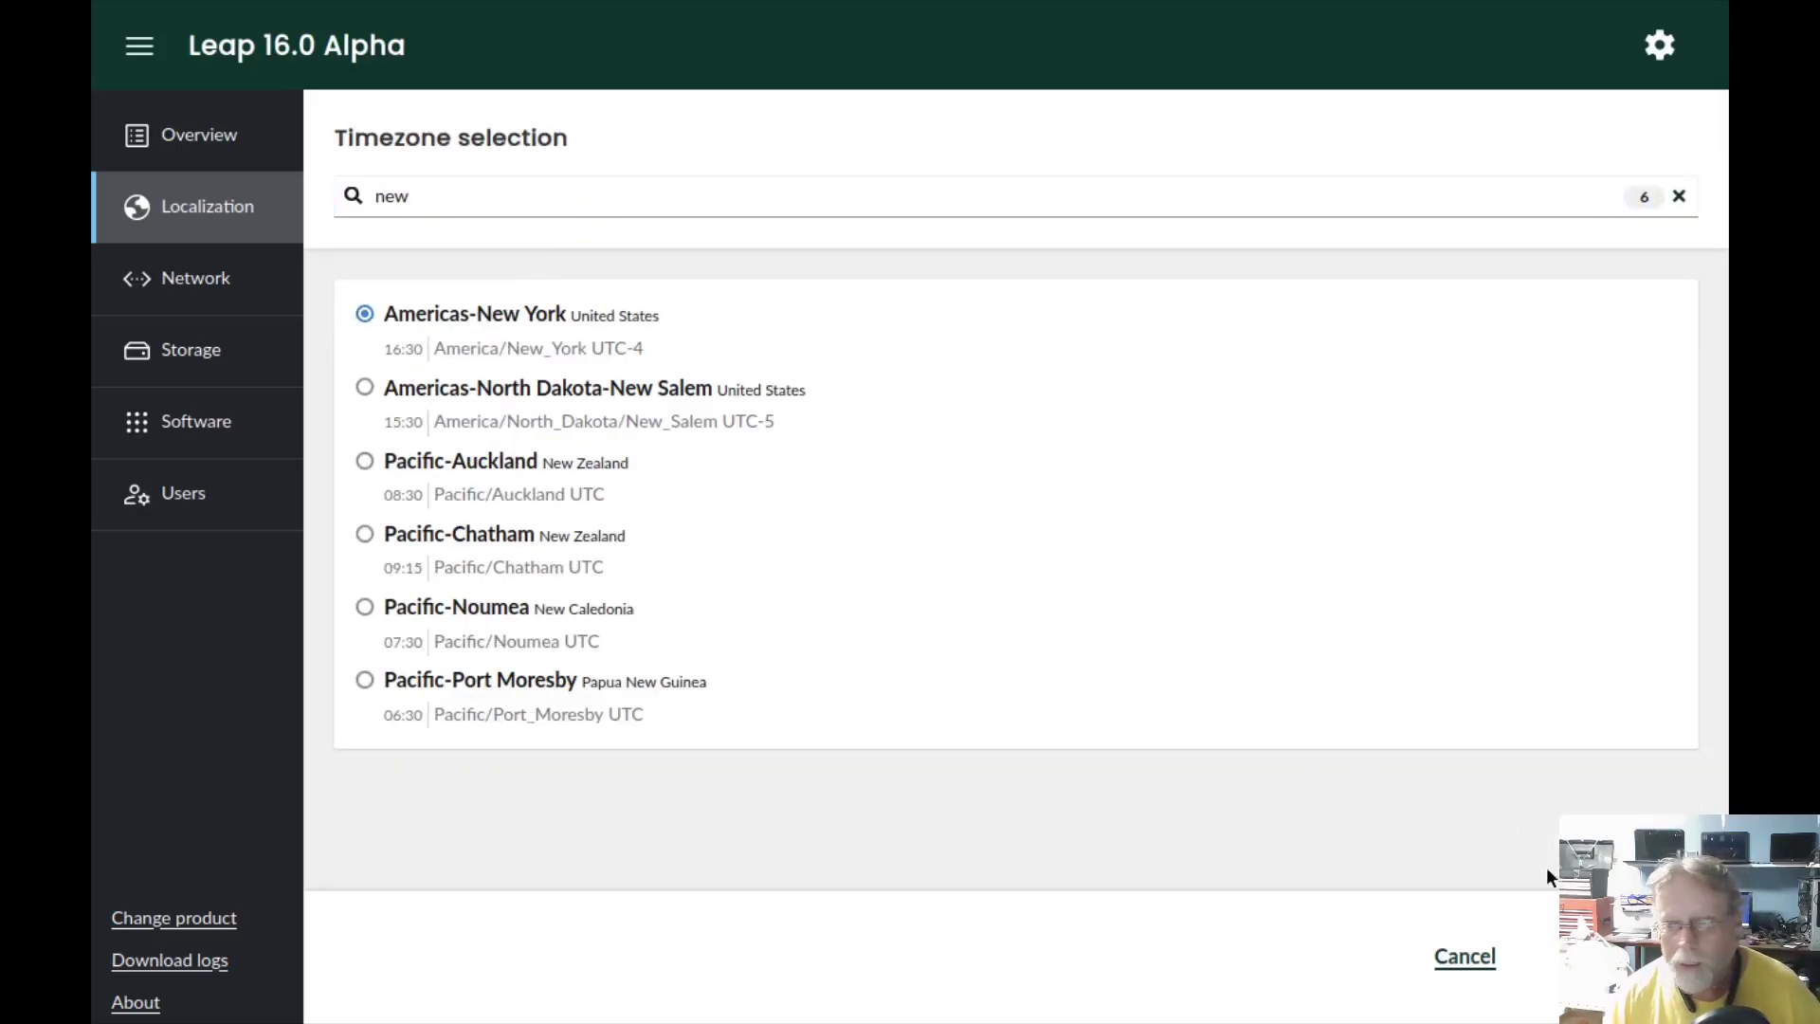
click(1620, 955)
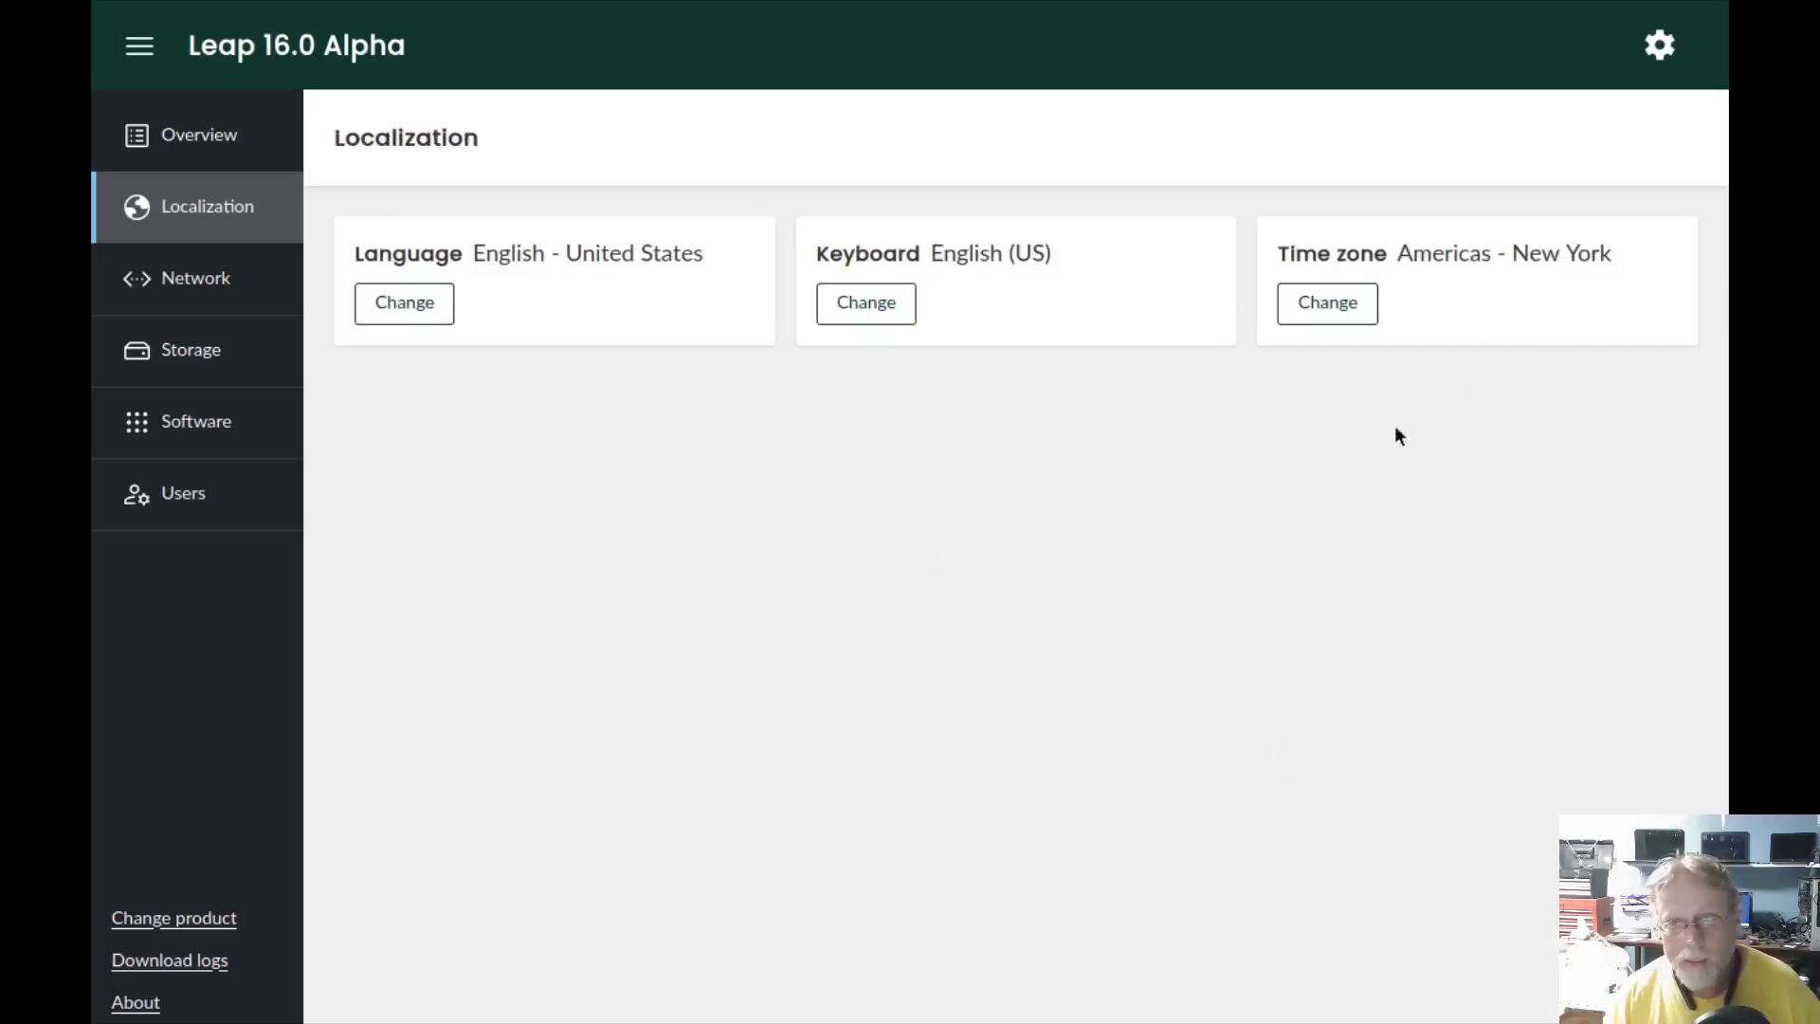
click(202, 282)
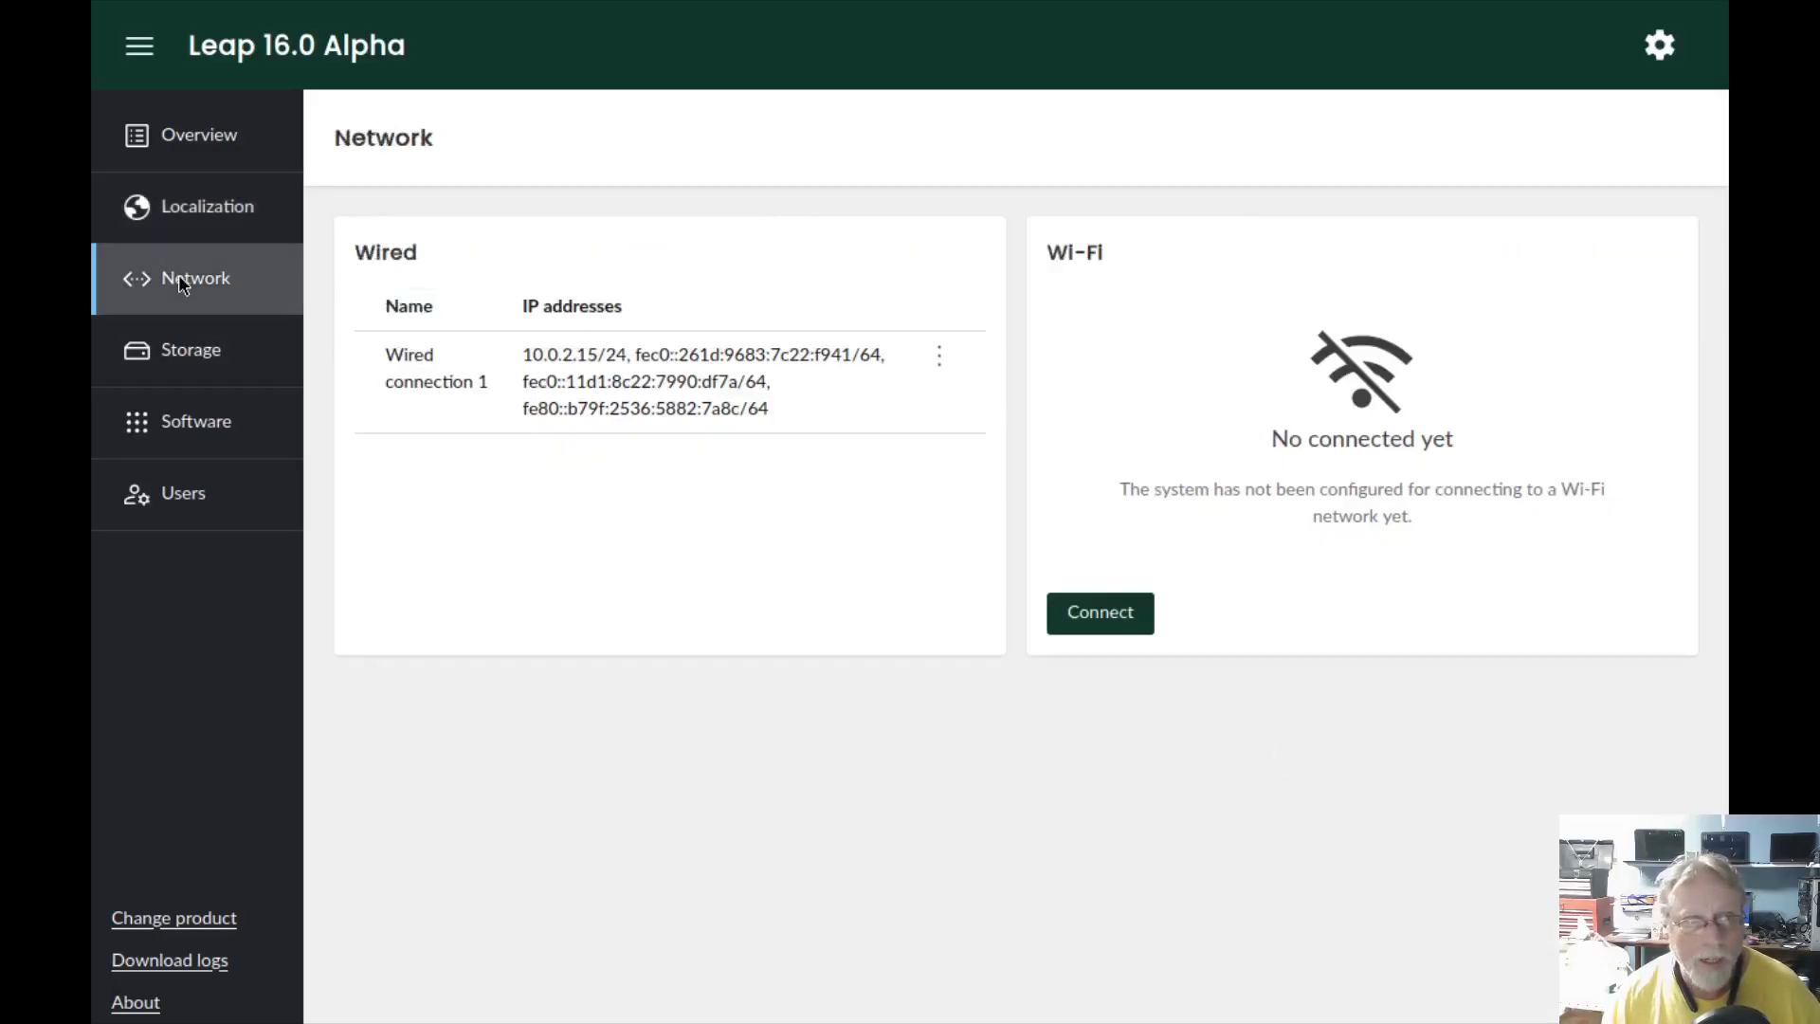
- Review the /dev/vda plan: 20.92 GiB Btrfs root, 19.07 GiB swap, encryption disabled
click(187, 352)
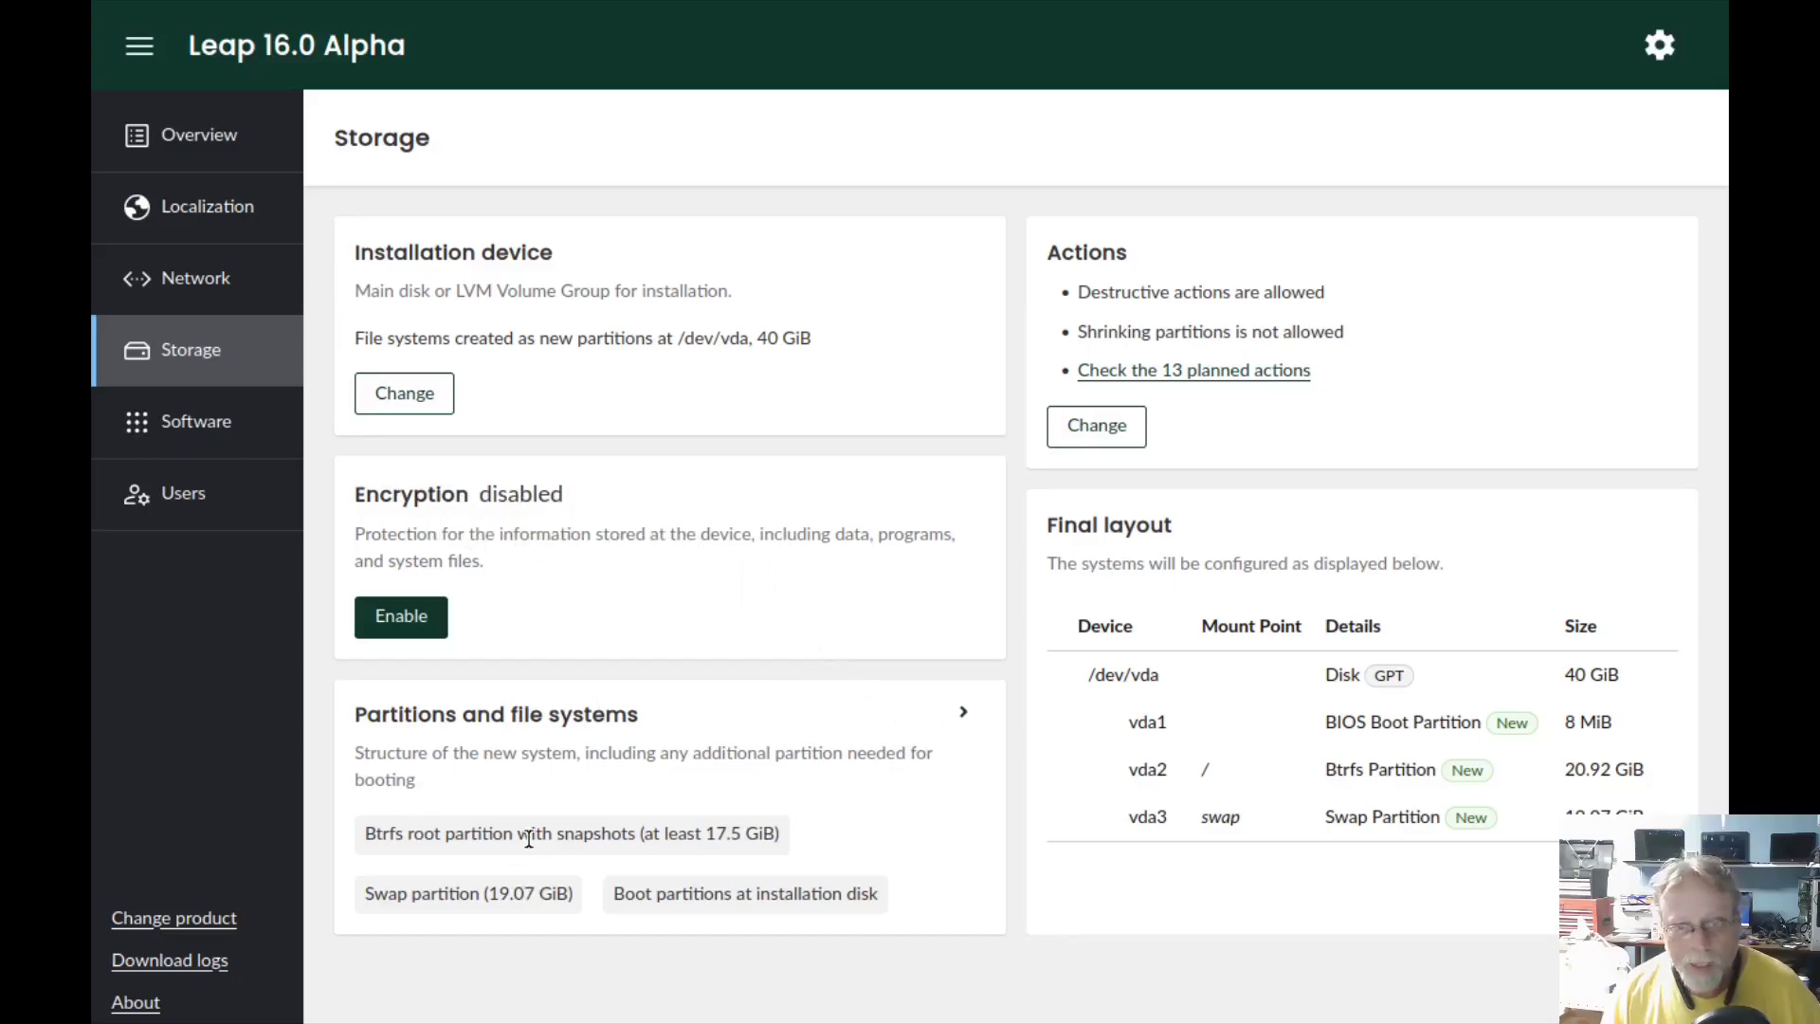
click(957, 706)
scroll(815, 720, down, 3)
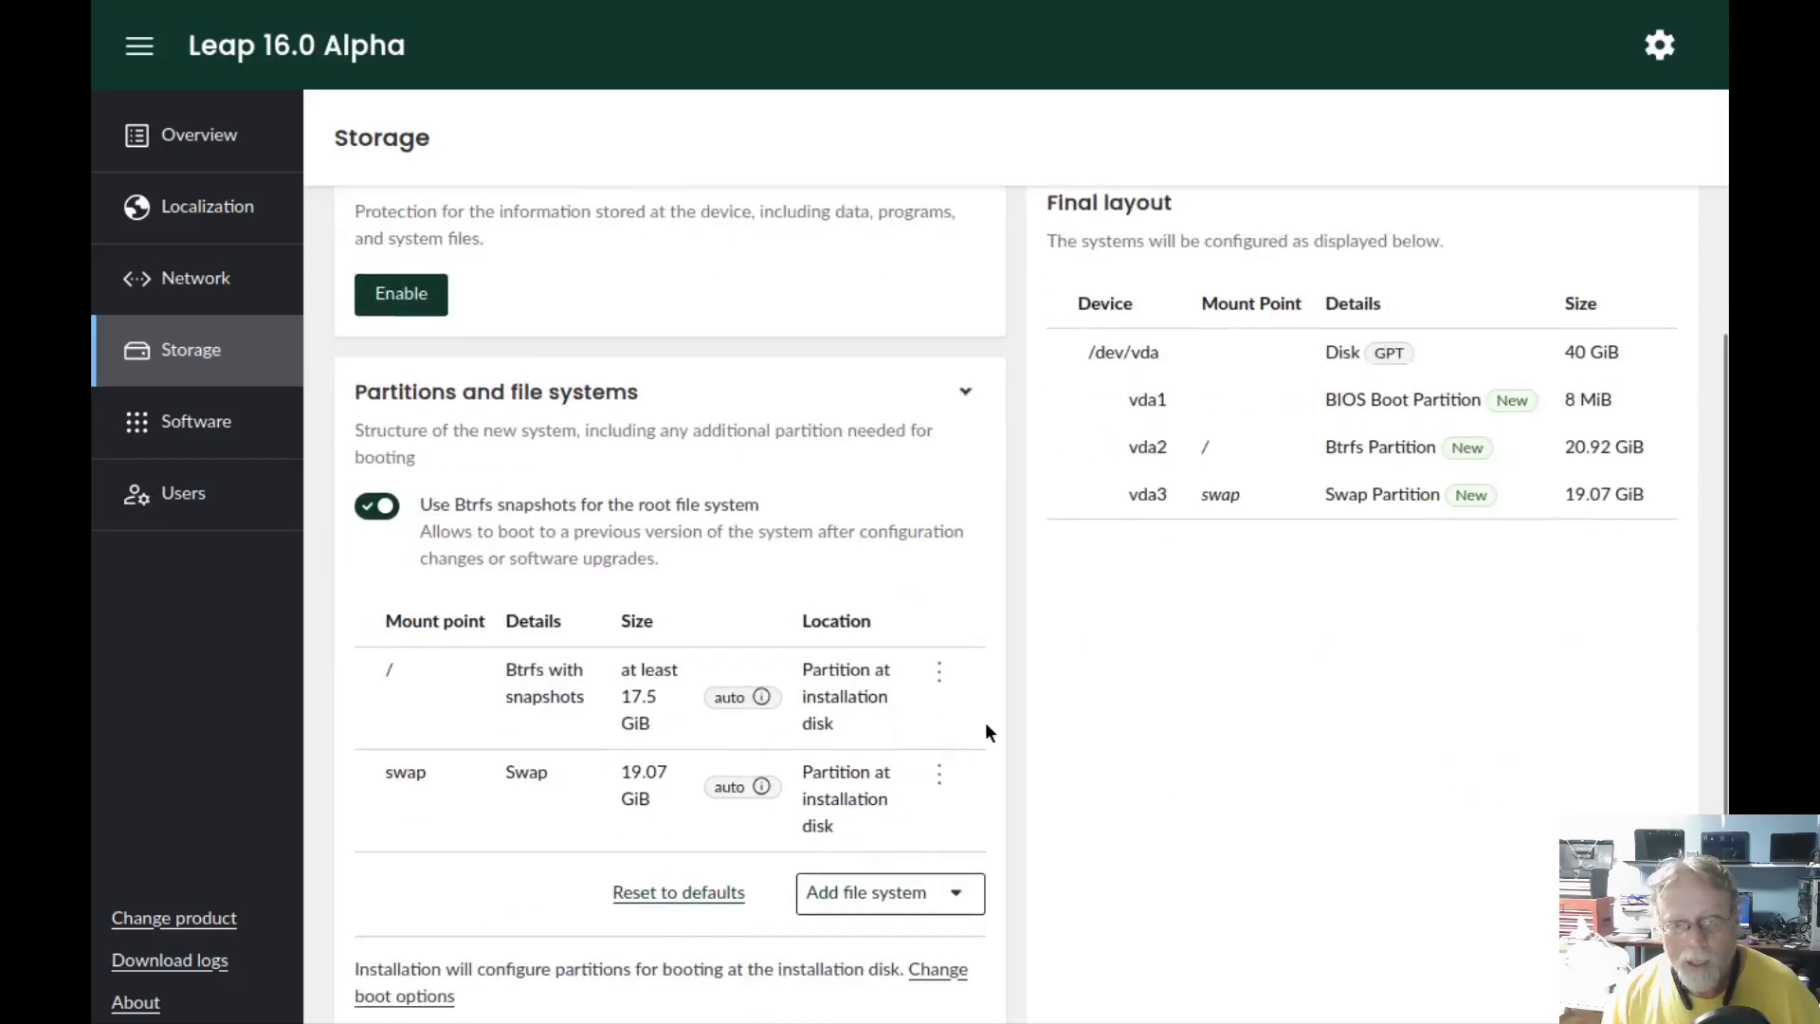
scroll(1128, 782, down, 1)
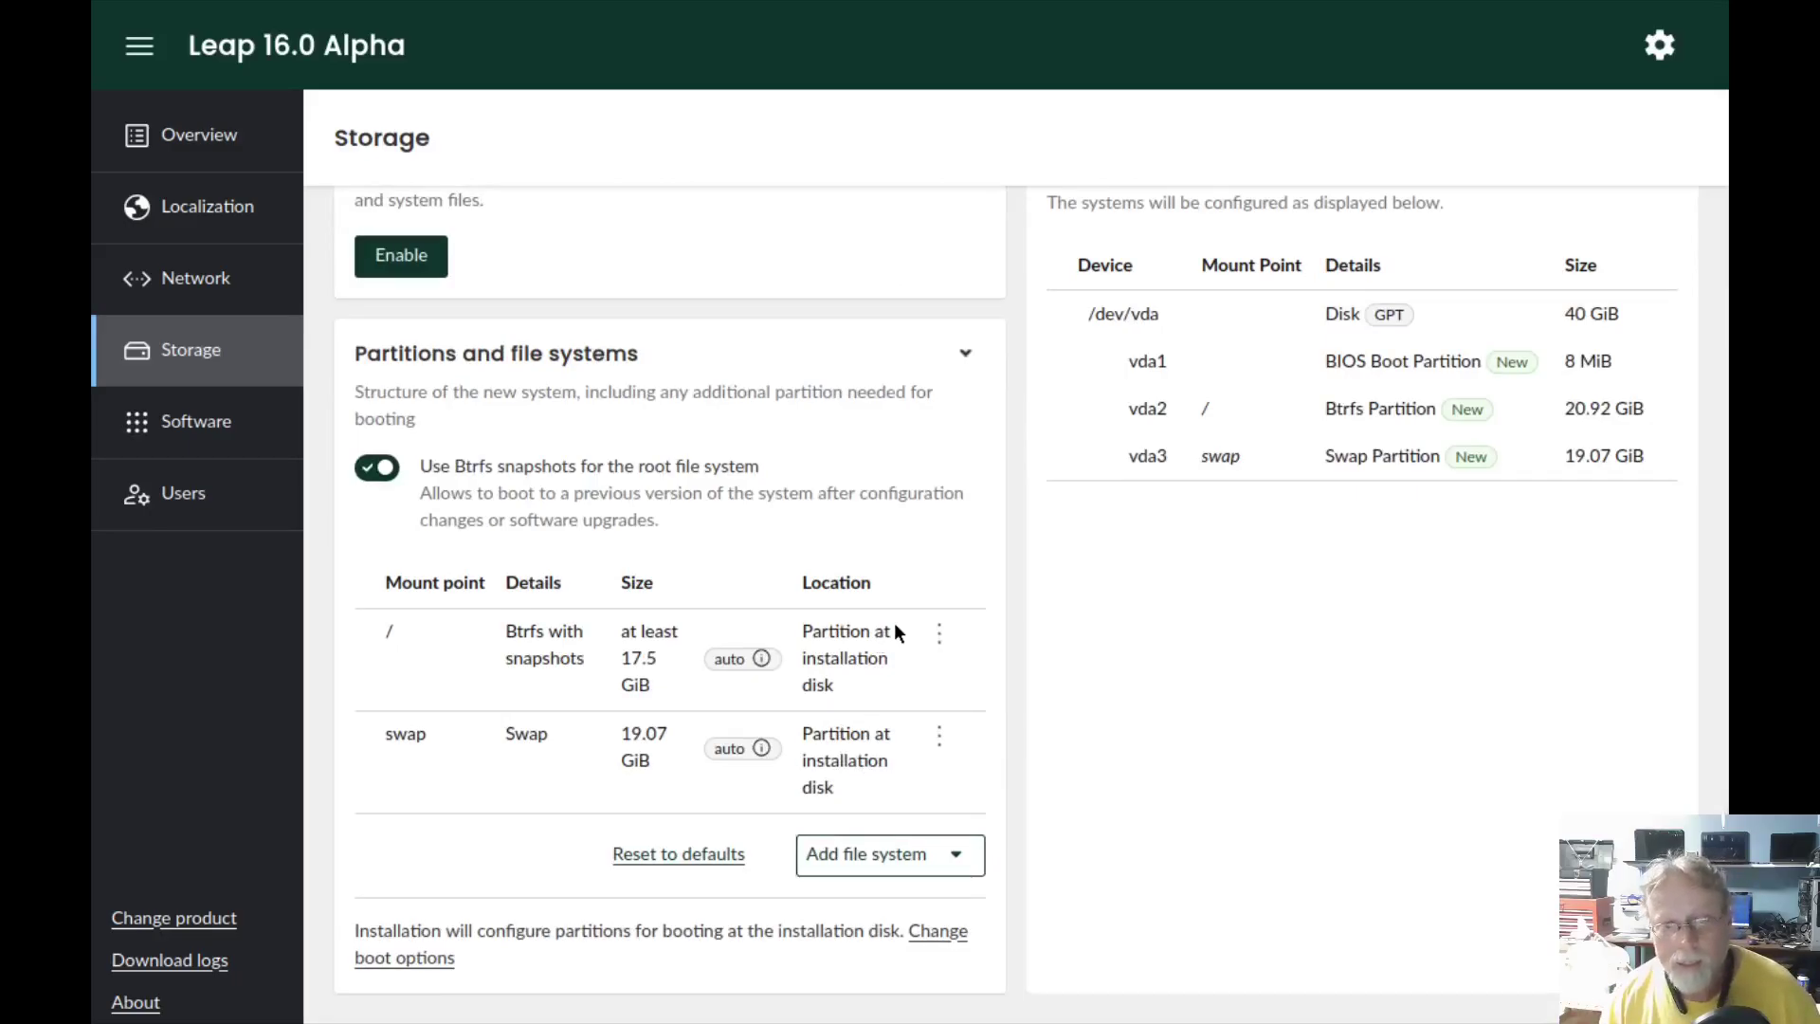
scroll(906, 690, up, 2)
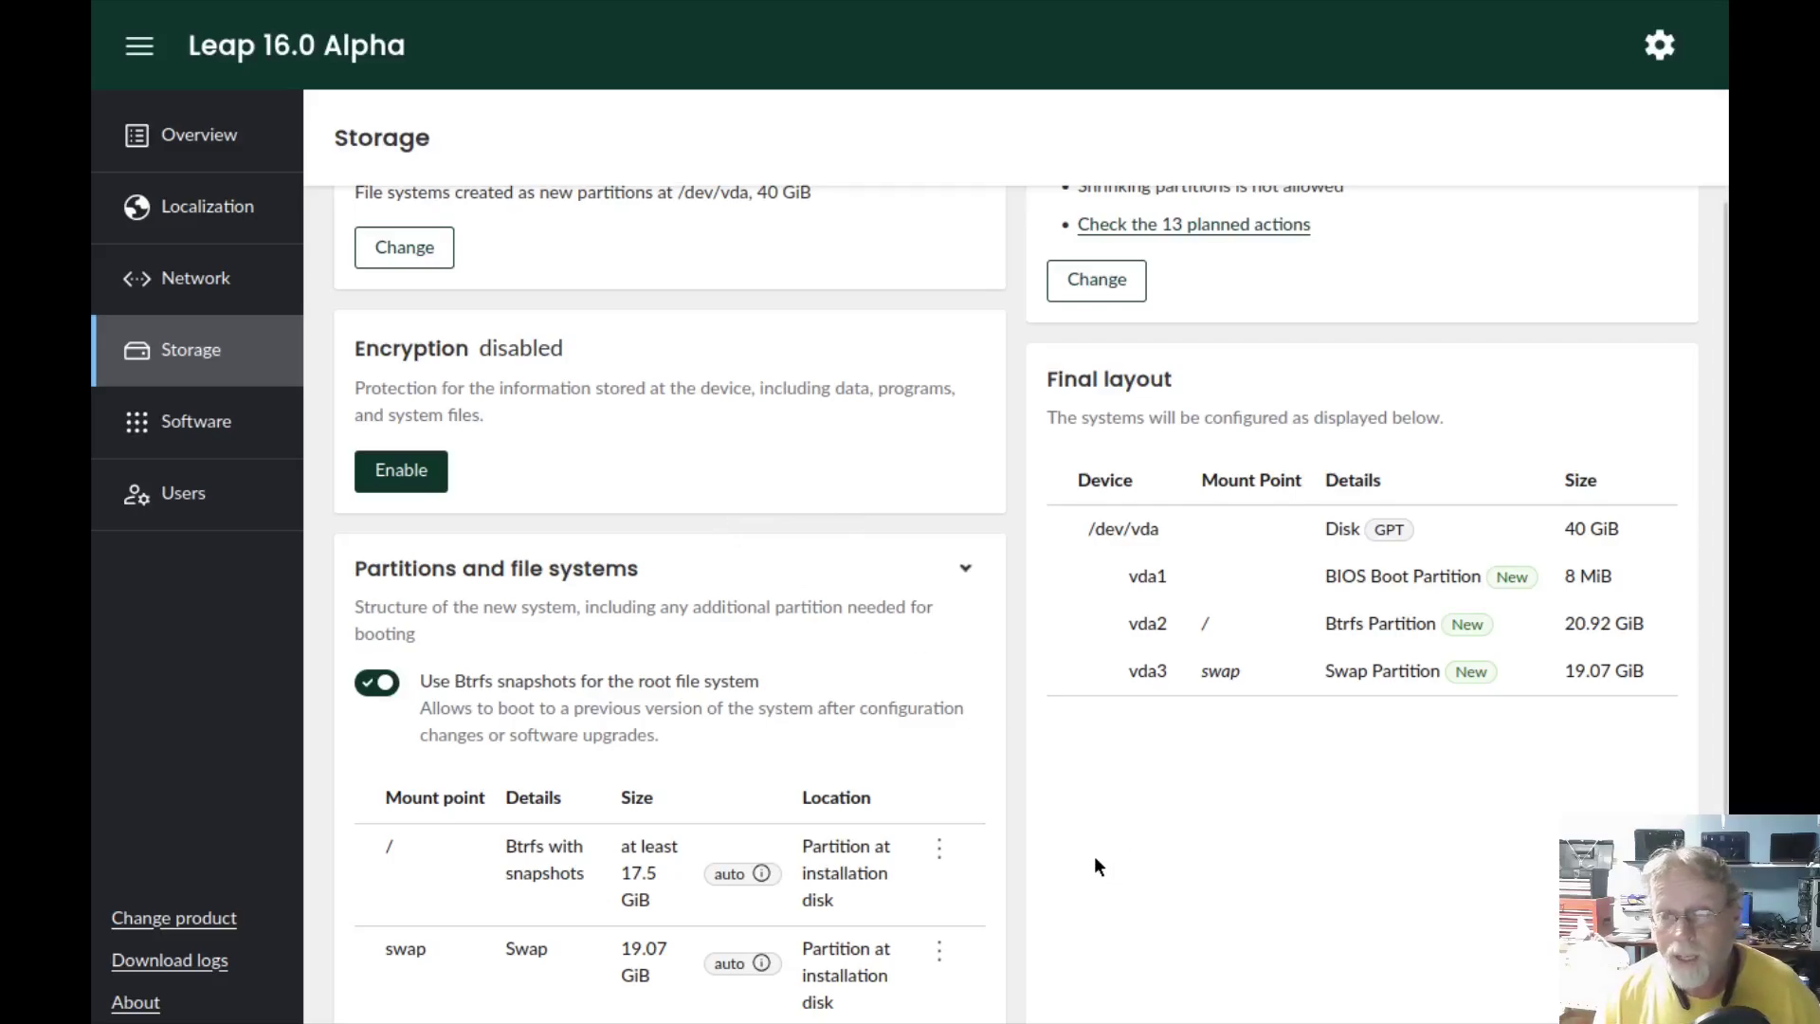
scroll(1093, 865, up, 1)
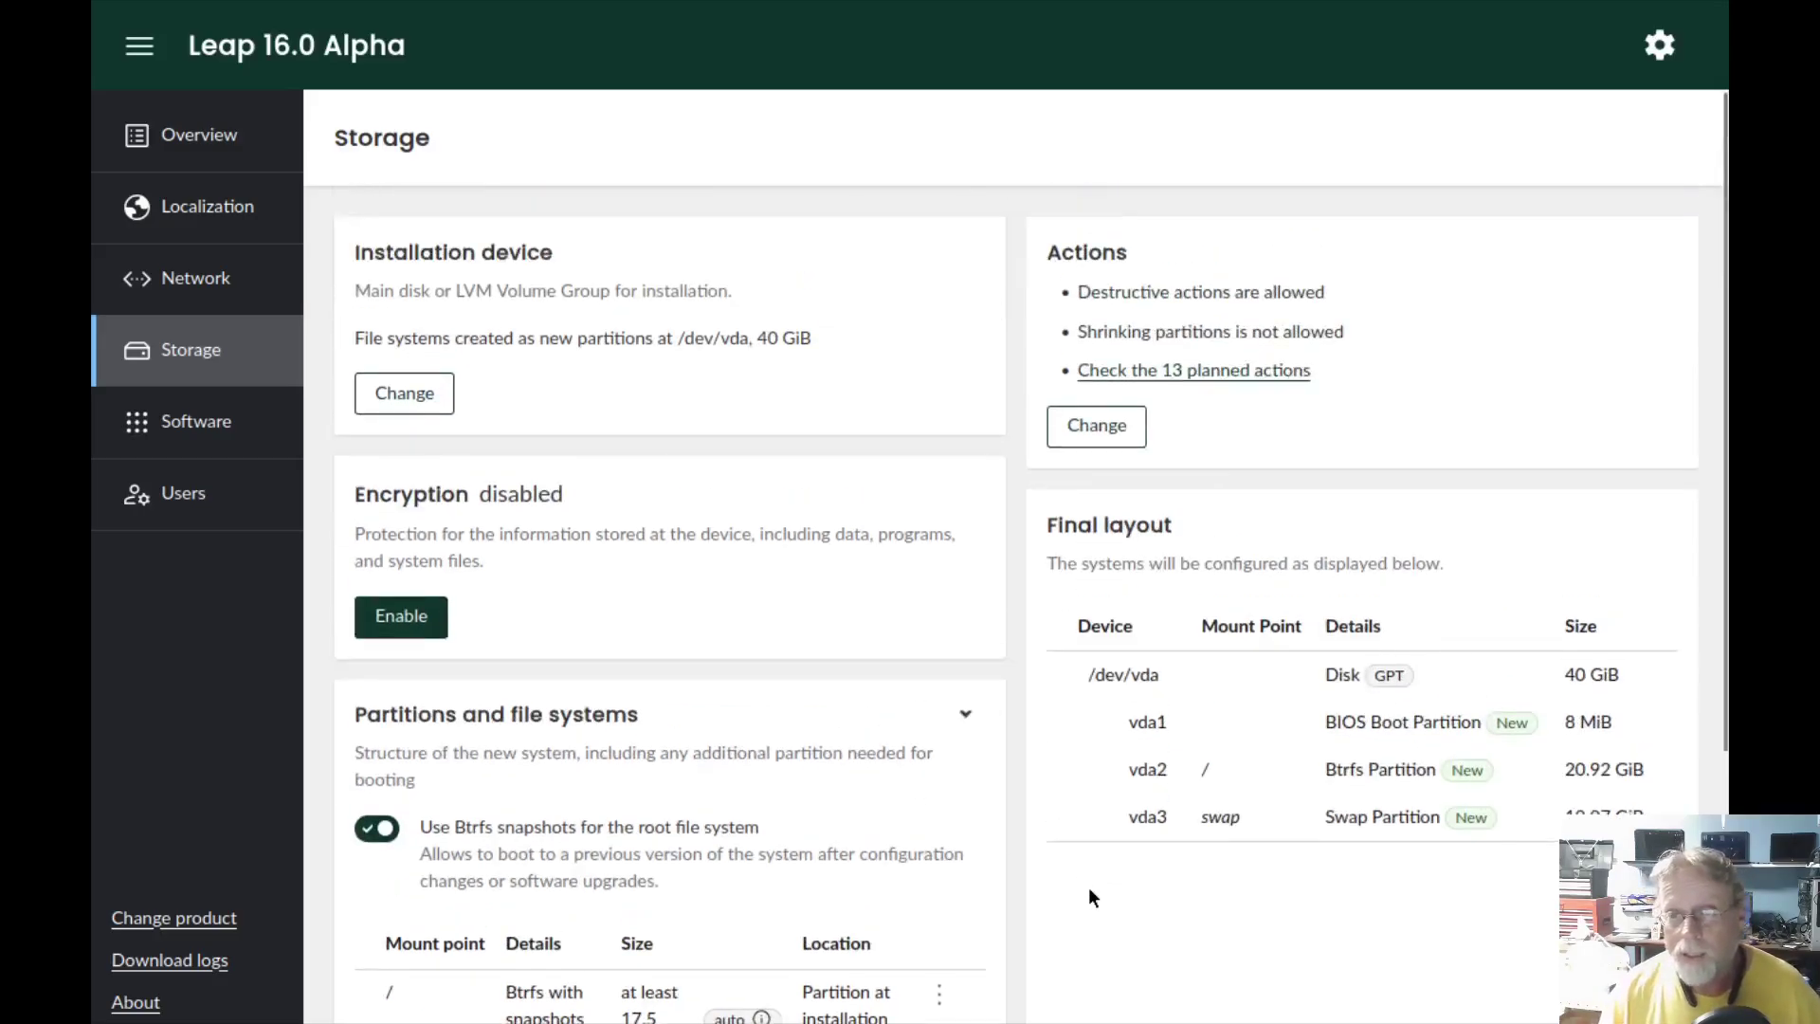
- Try the Use available space and Custom policies, keep Delete current content, then view Software
click(1107, 428)
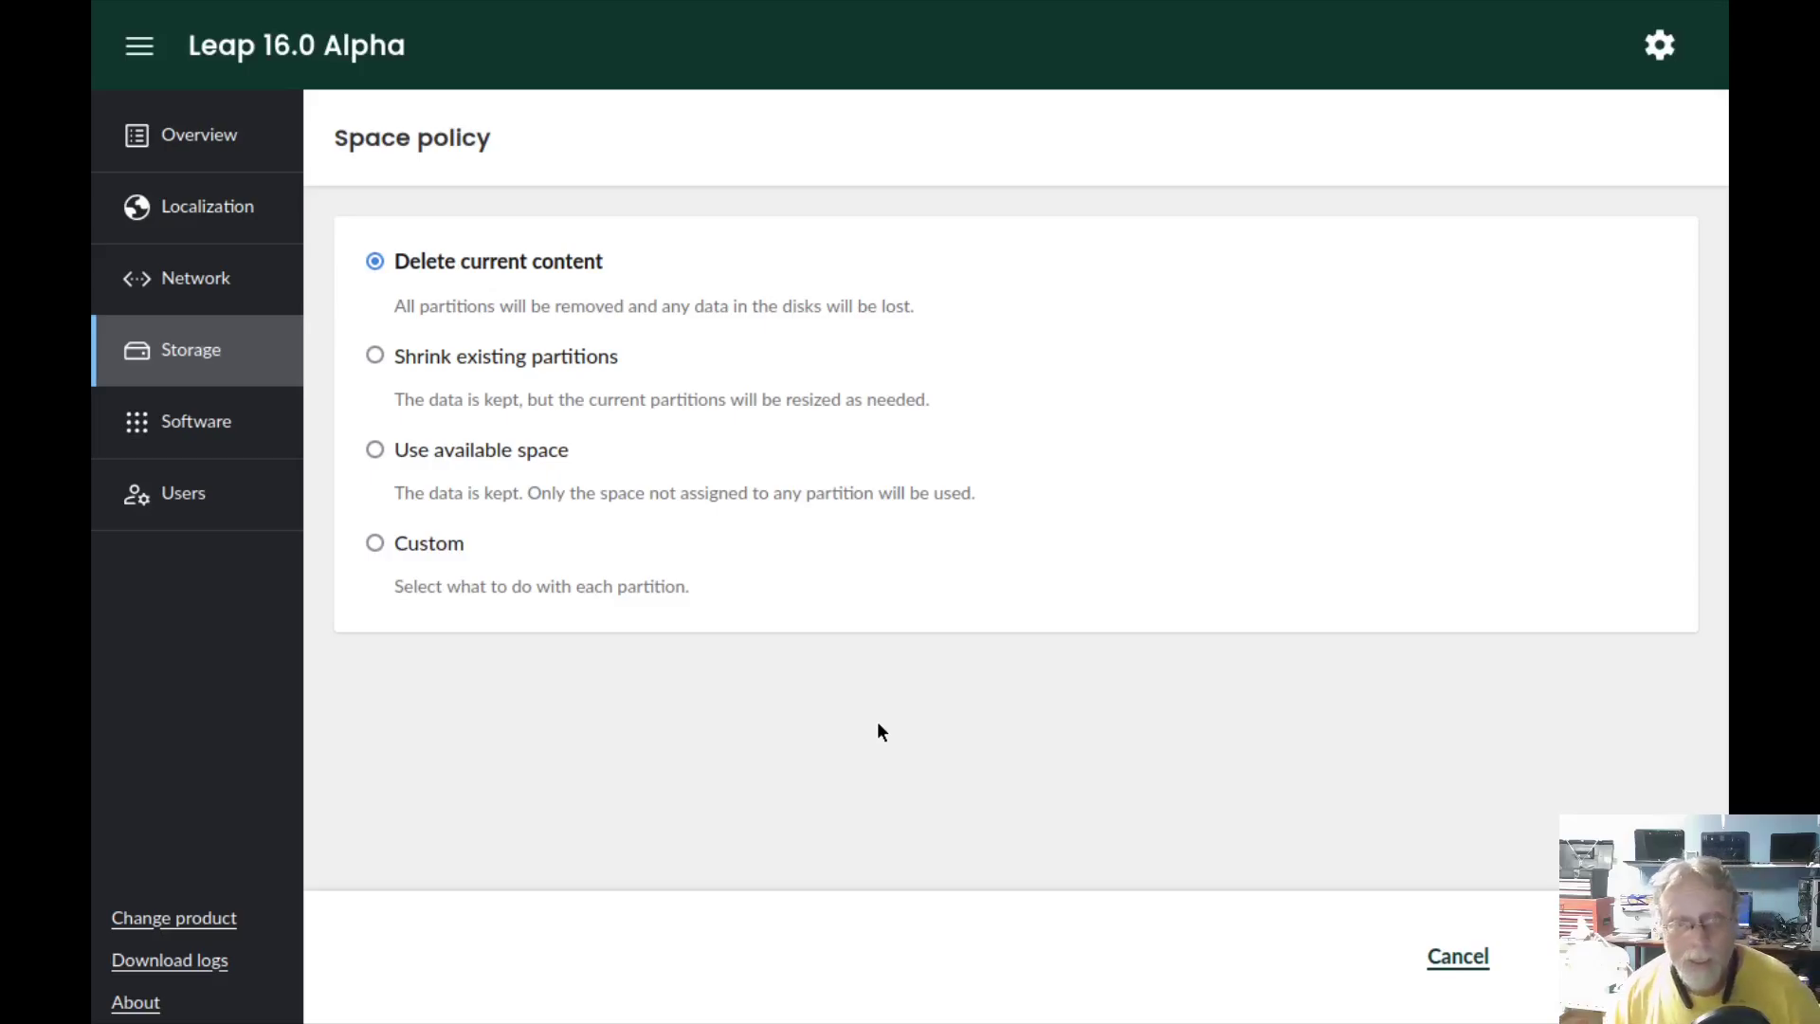
click(376, 451)
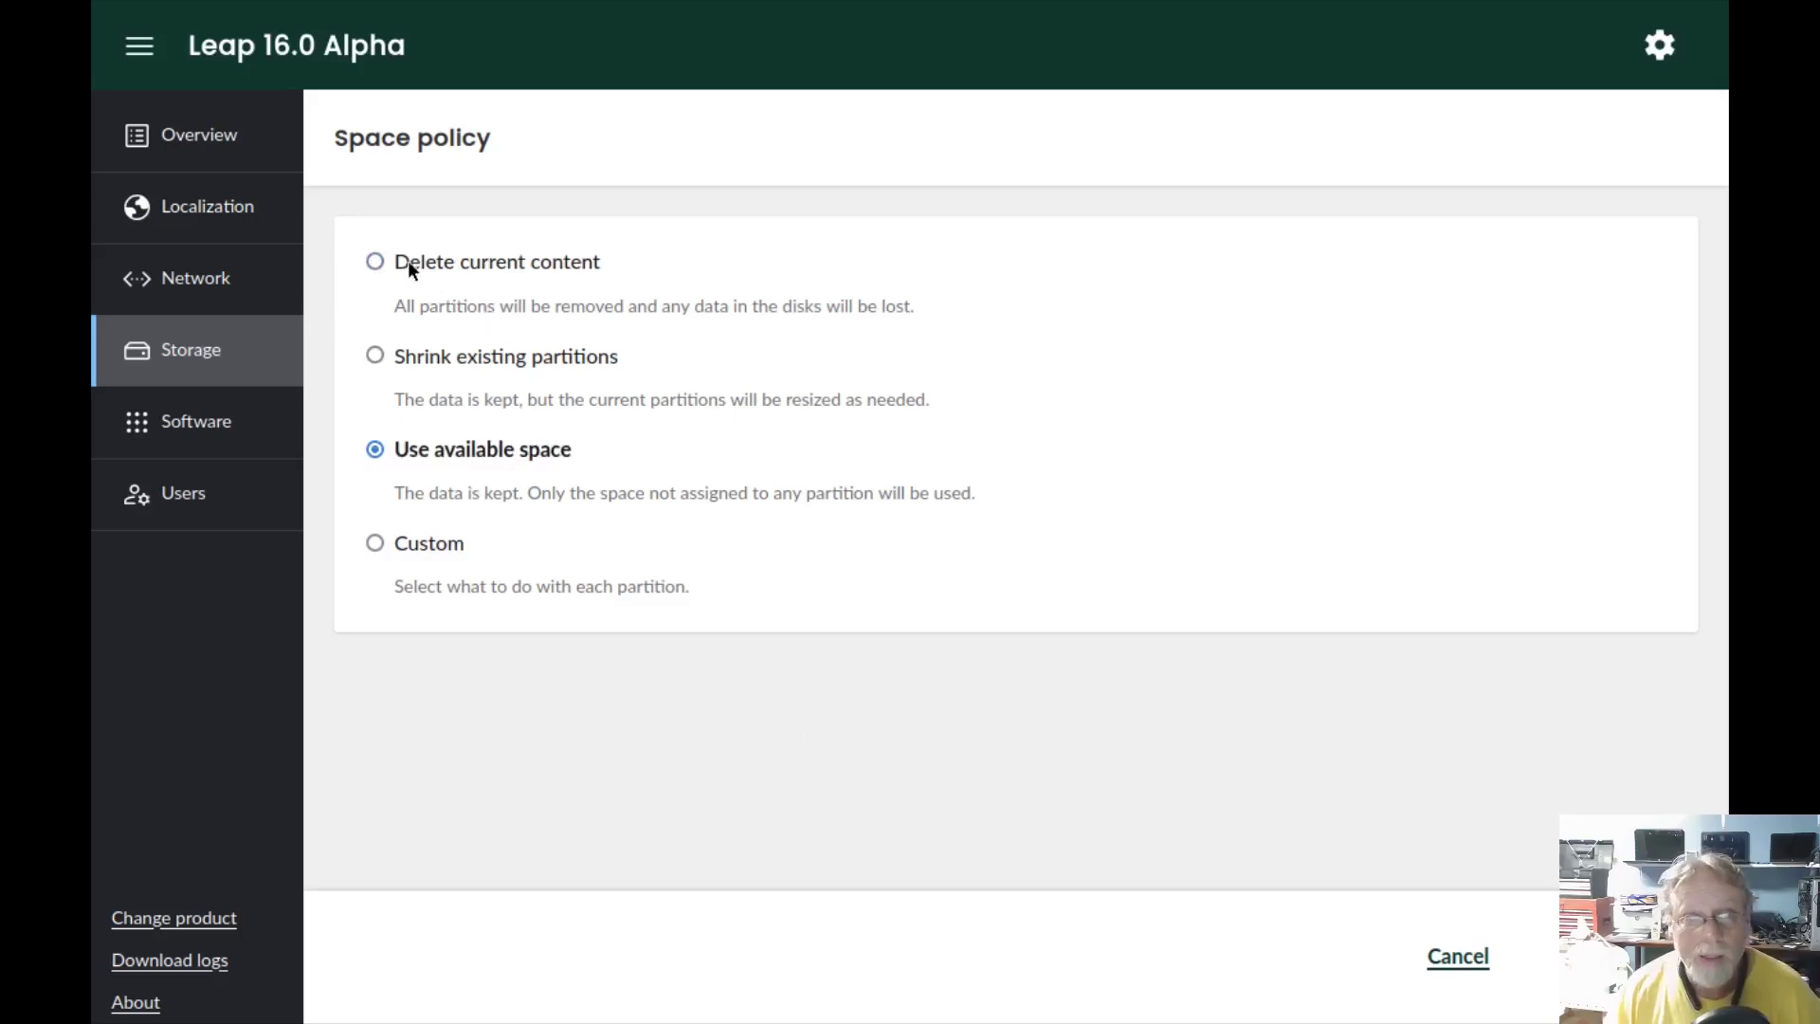
click(375, 262)
click(375, 542)
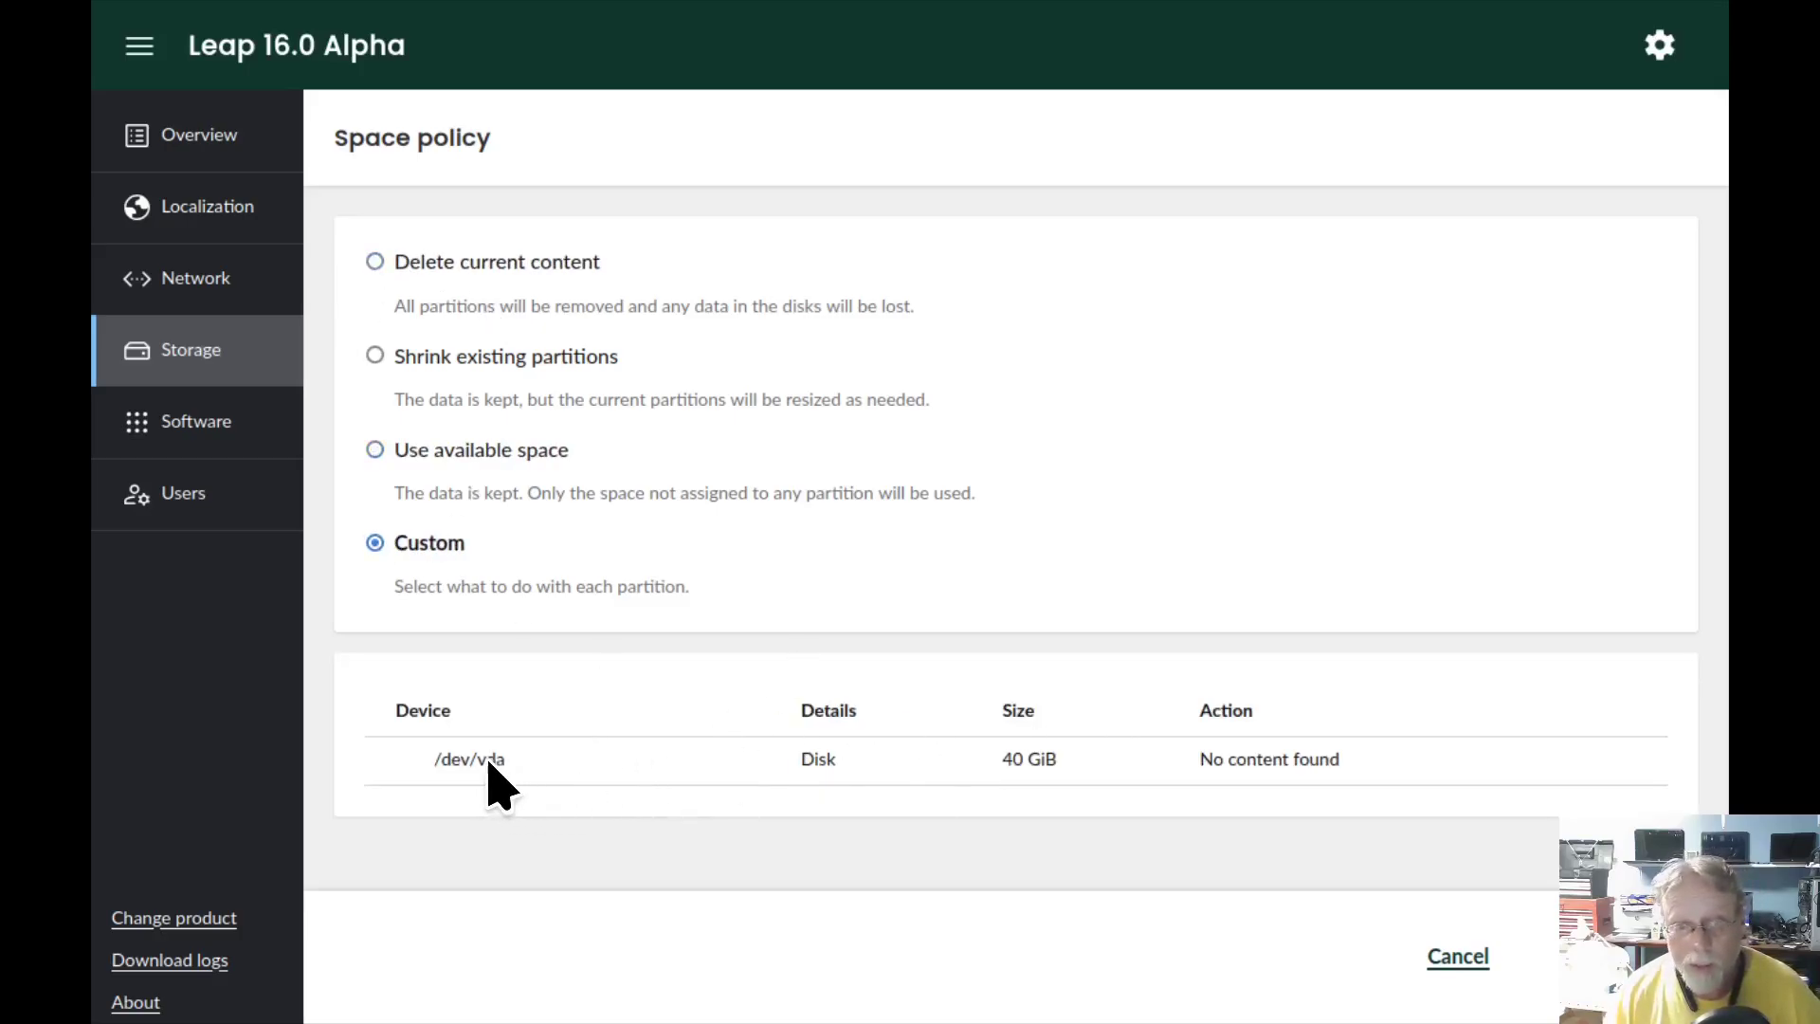
click(375, 263)
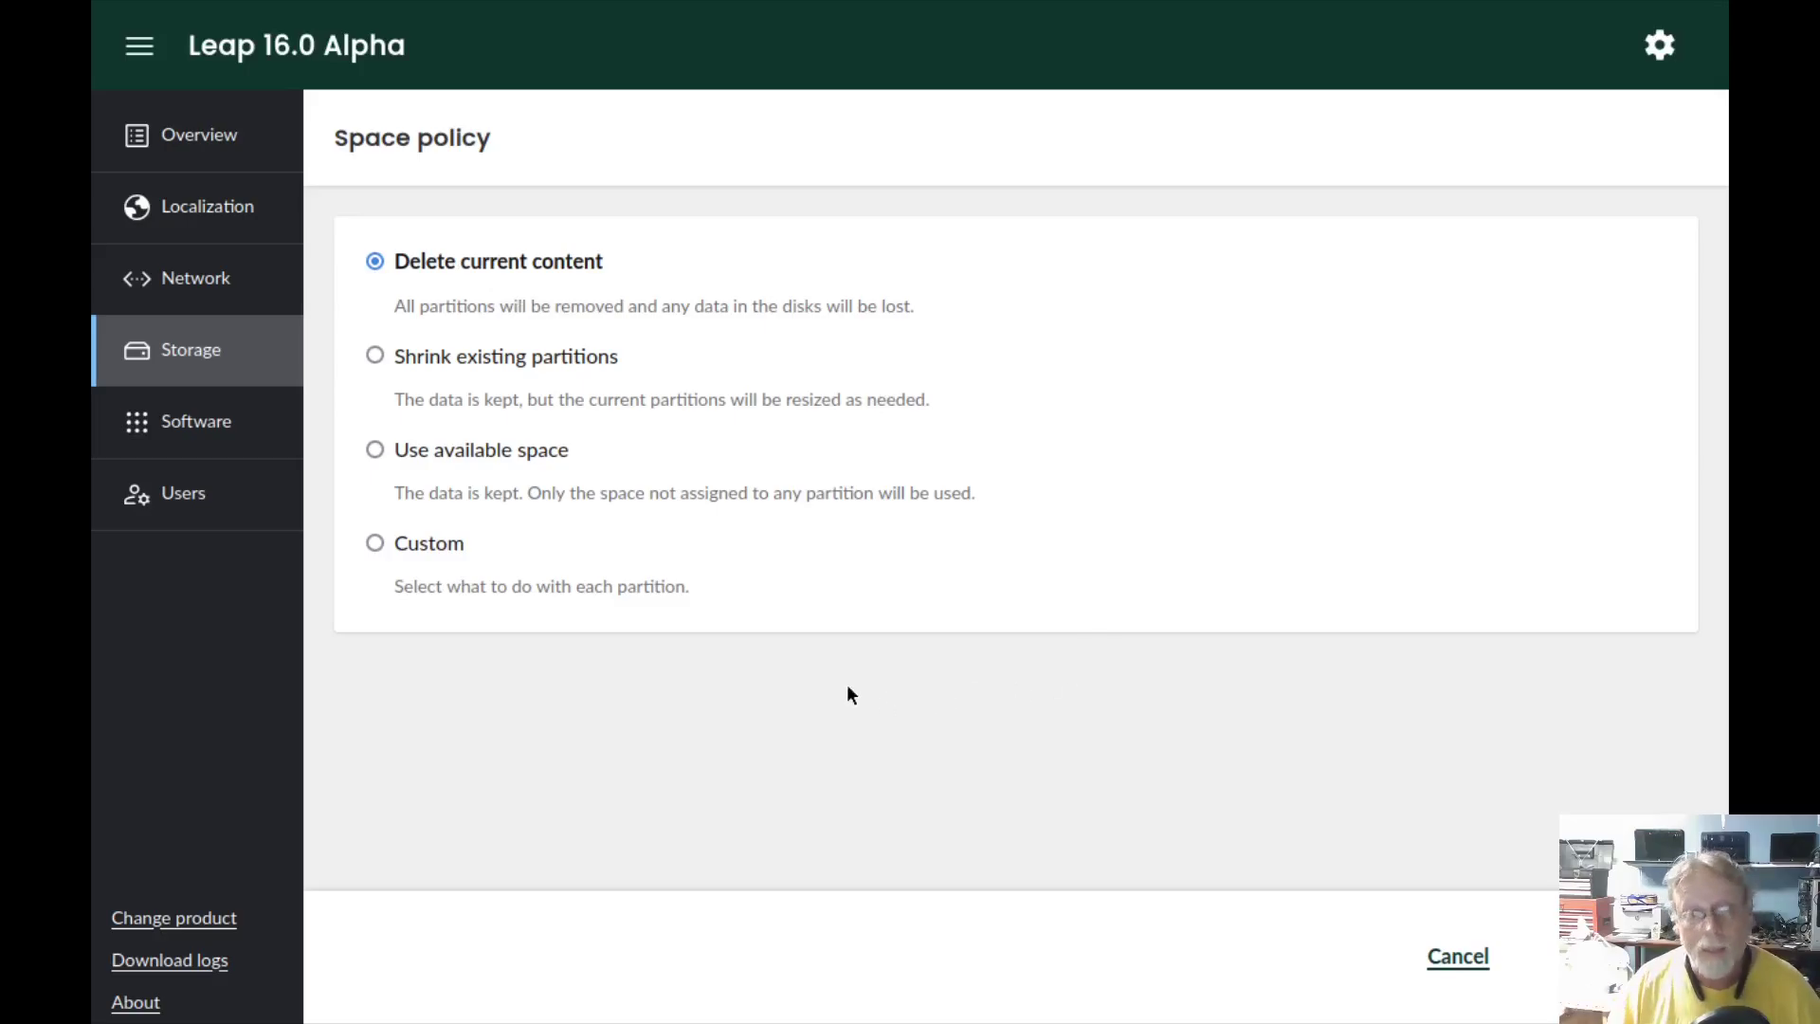
click(188, 420)
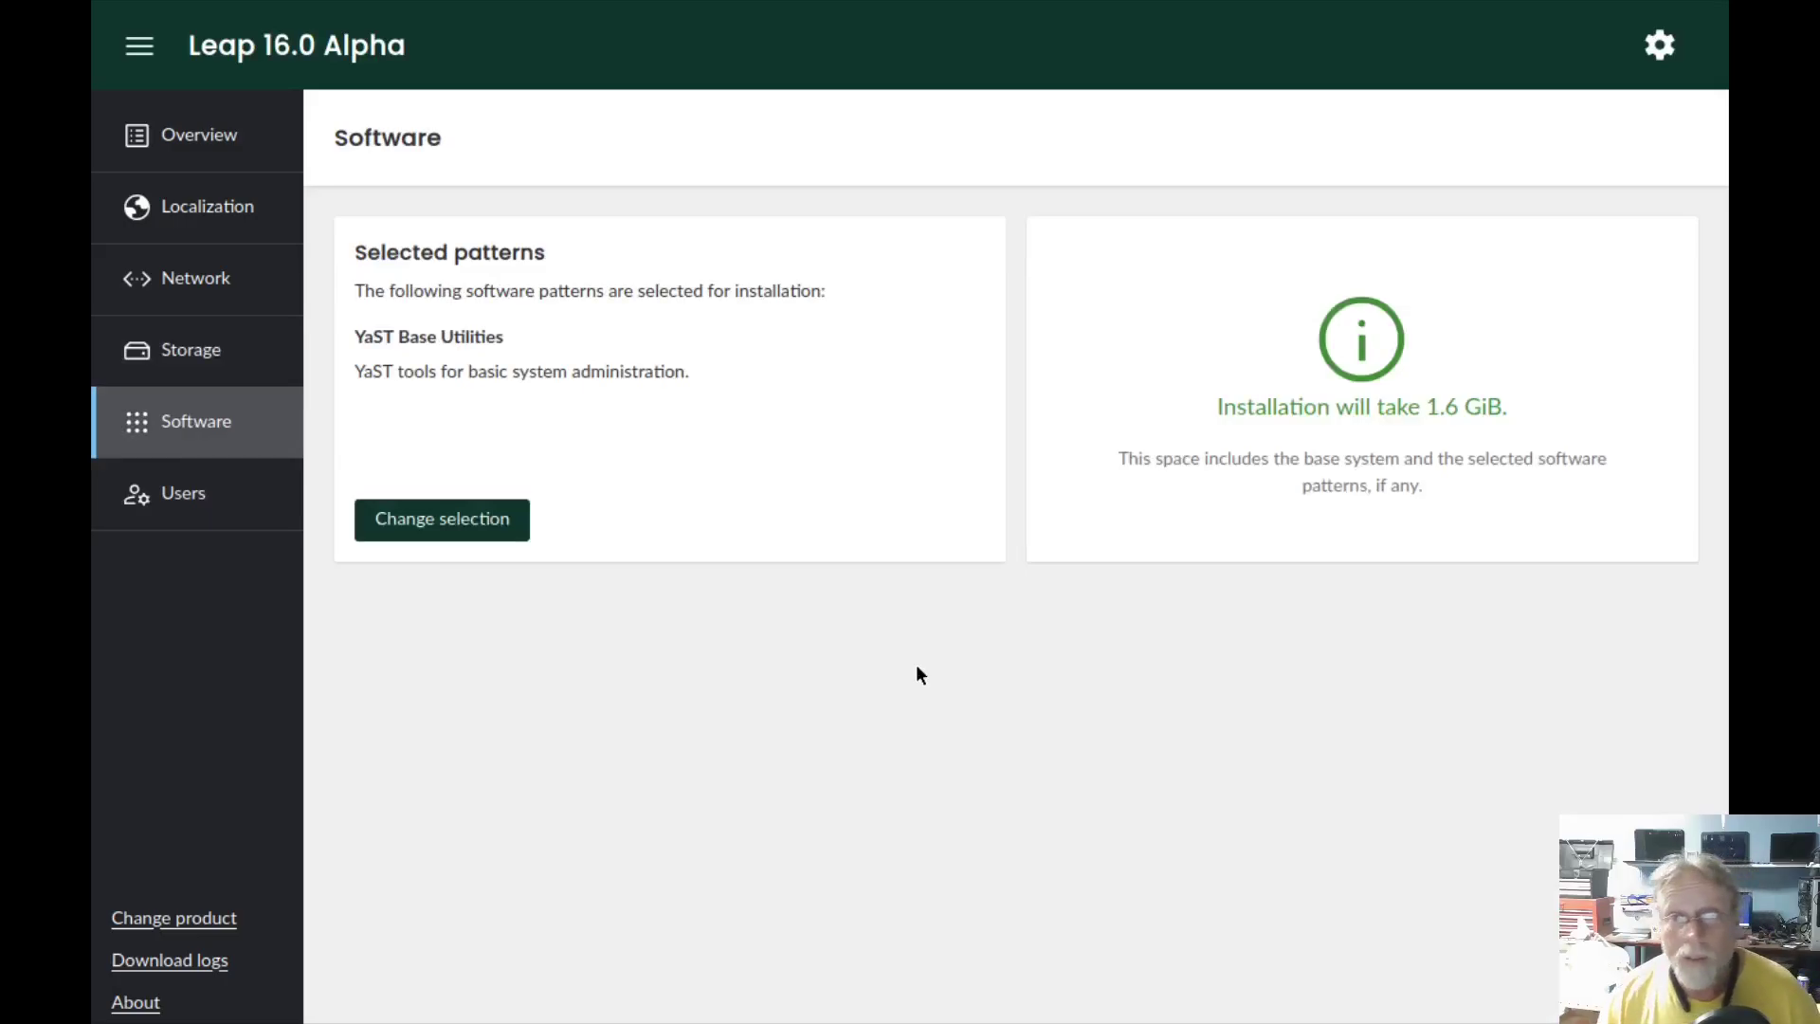
click(438, 536)
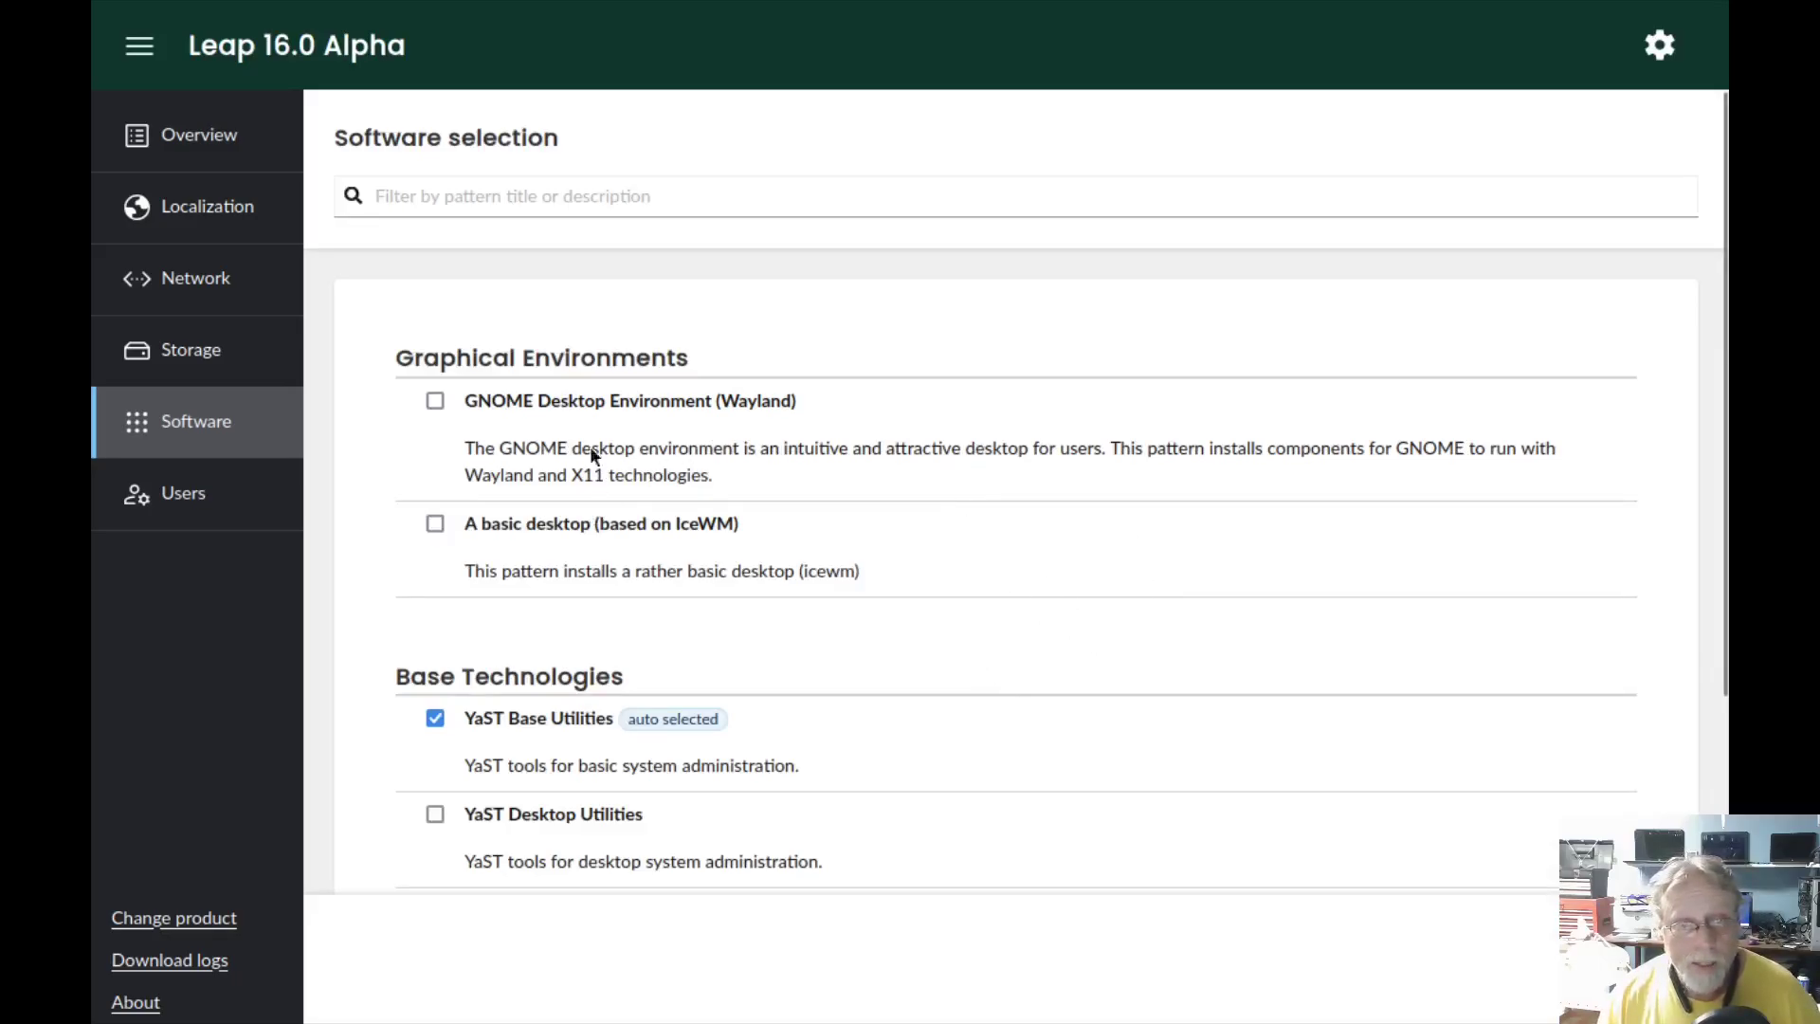
scroll(590, 454, down, 5)
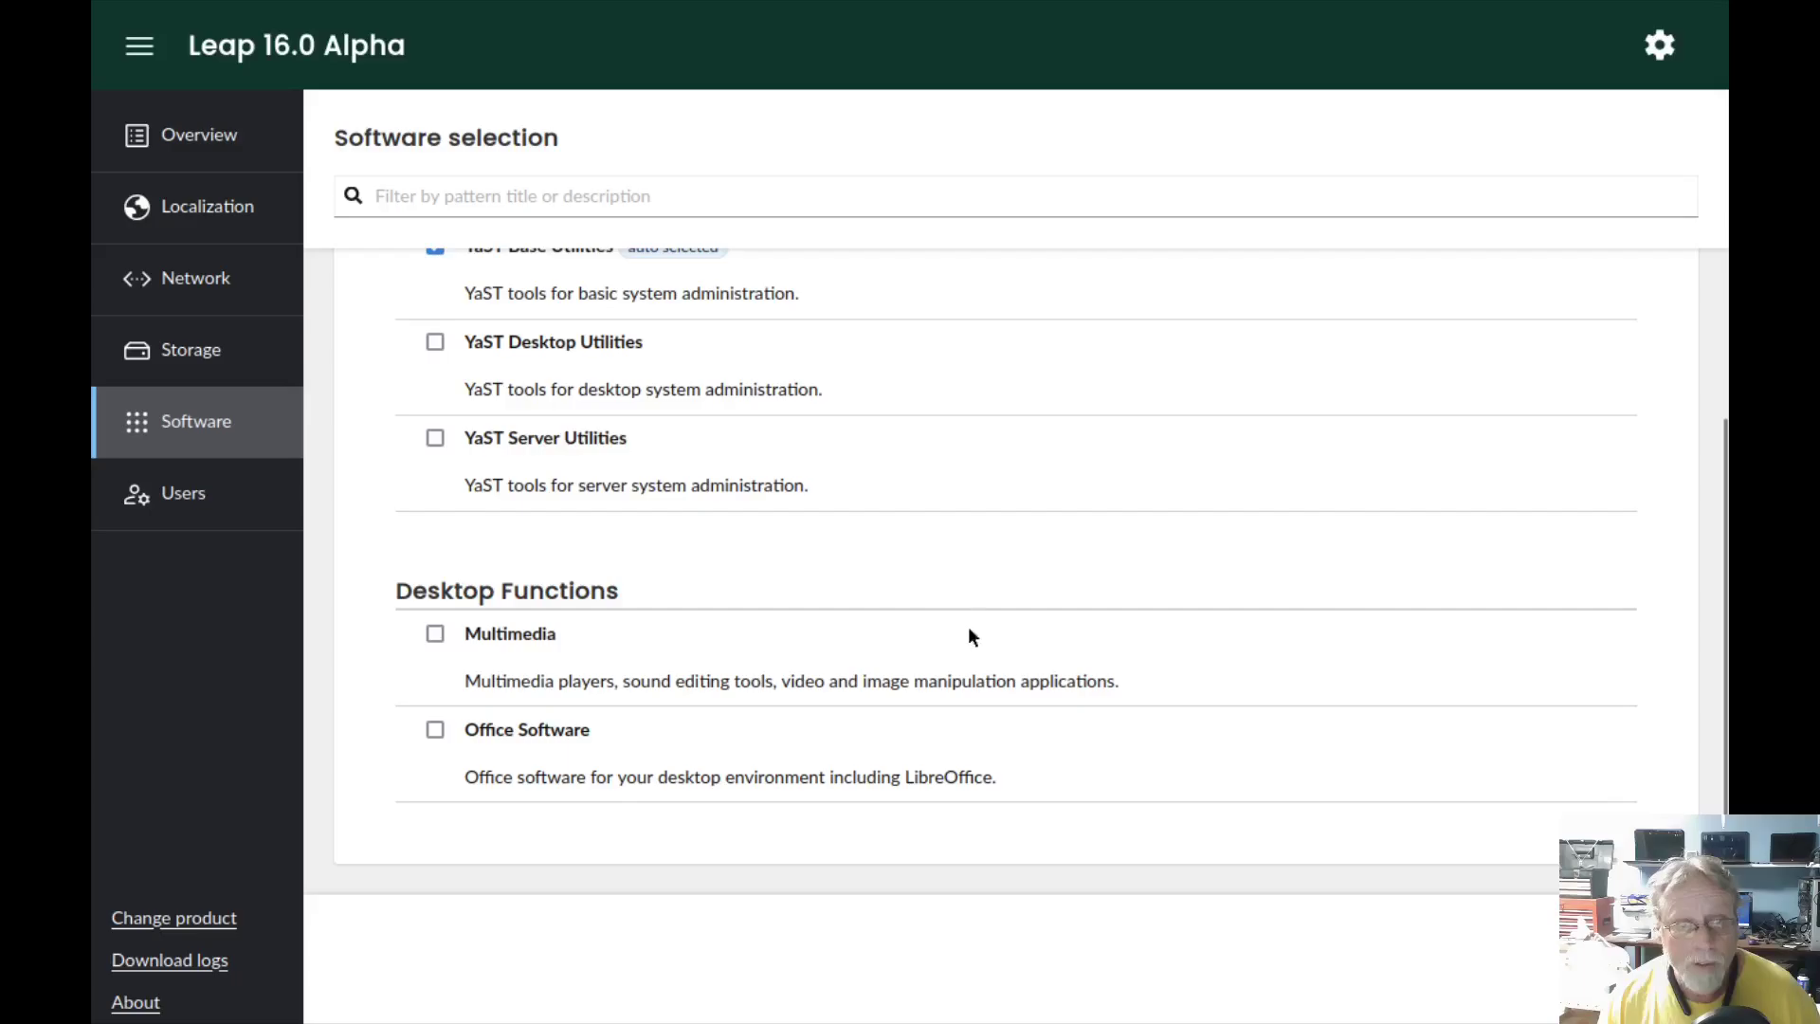
scroll(1009, 645, up, 5)
scroll(1005, 619, down, 1)
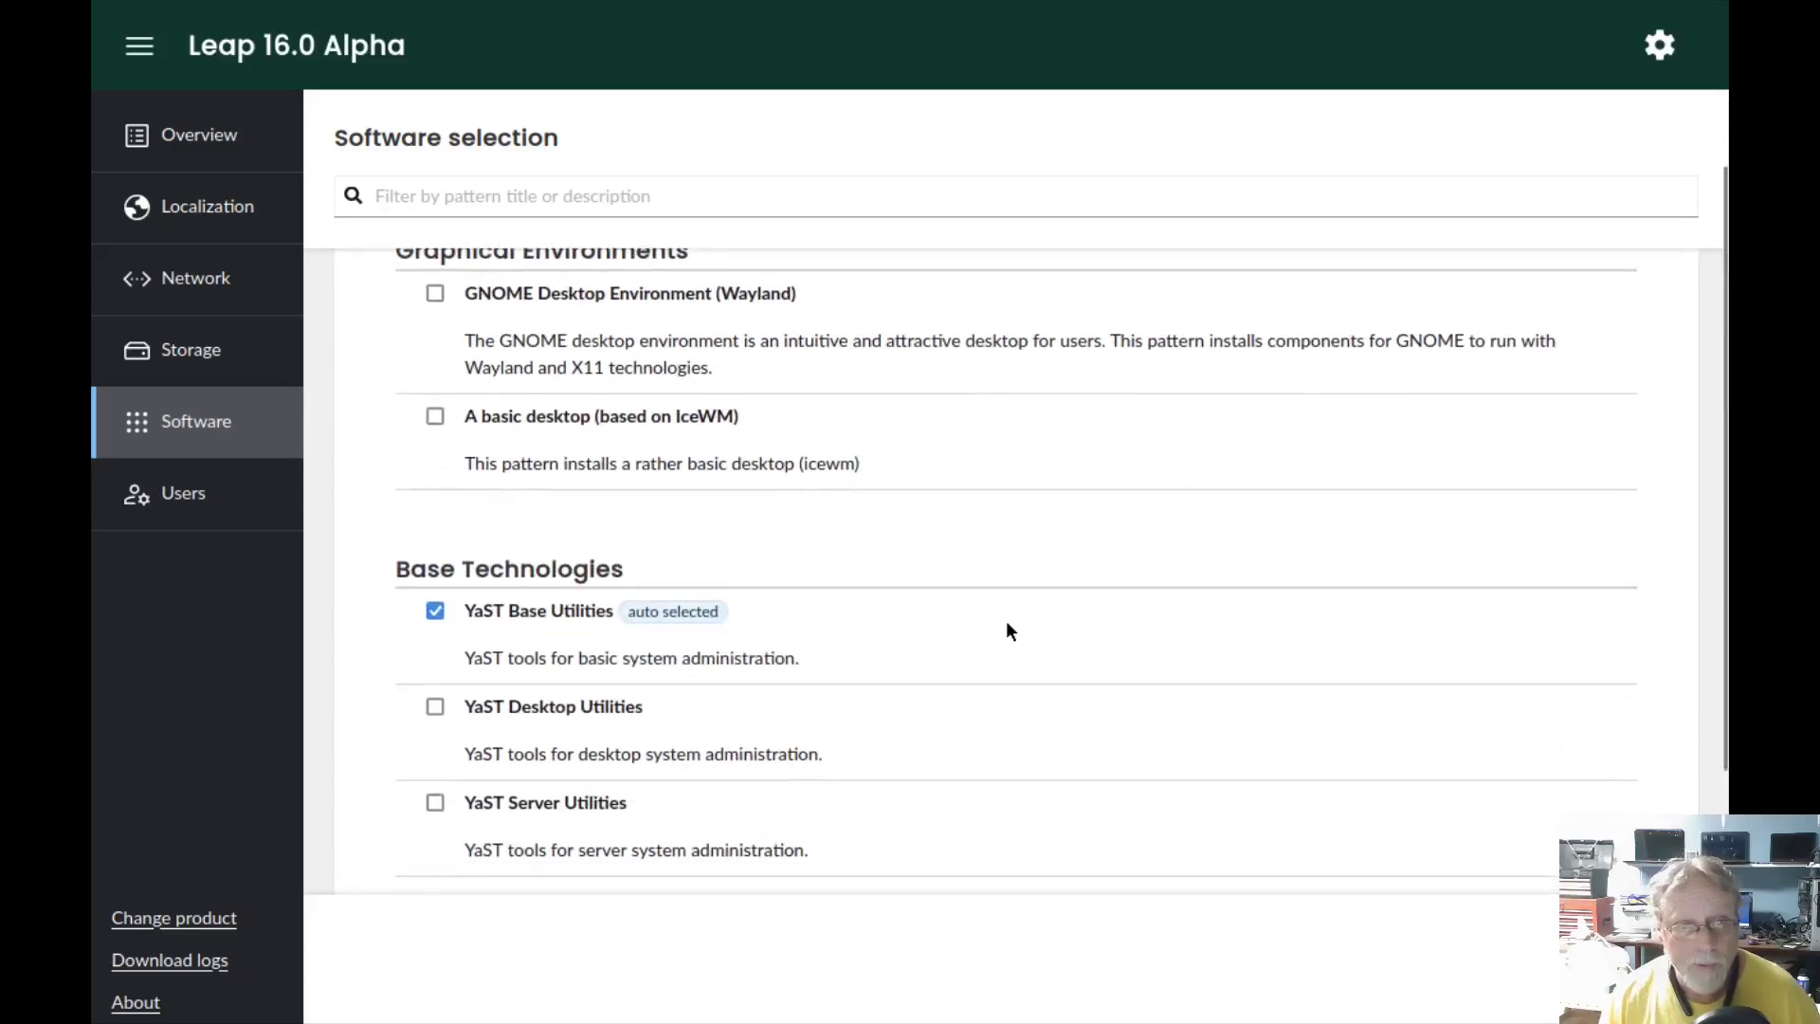
scroll(1005, 620, up, 1)
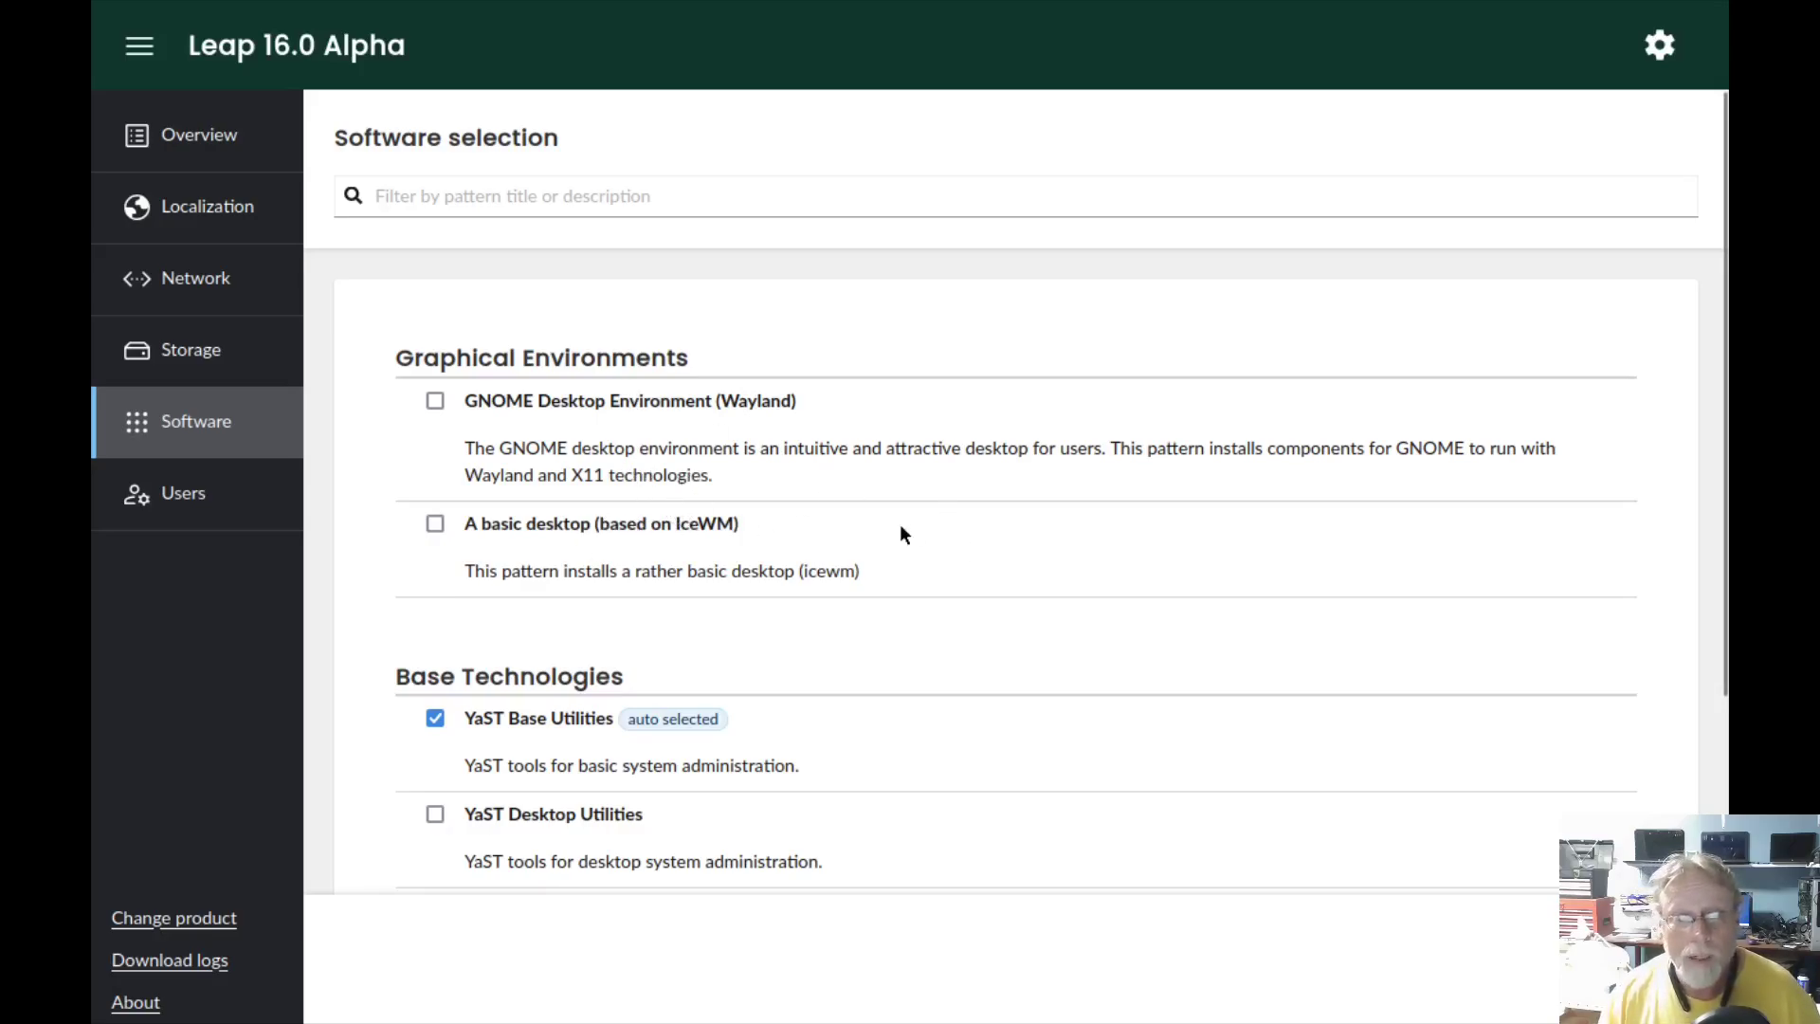
scroll(953, 535, down, 5)
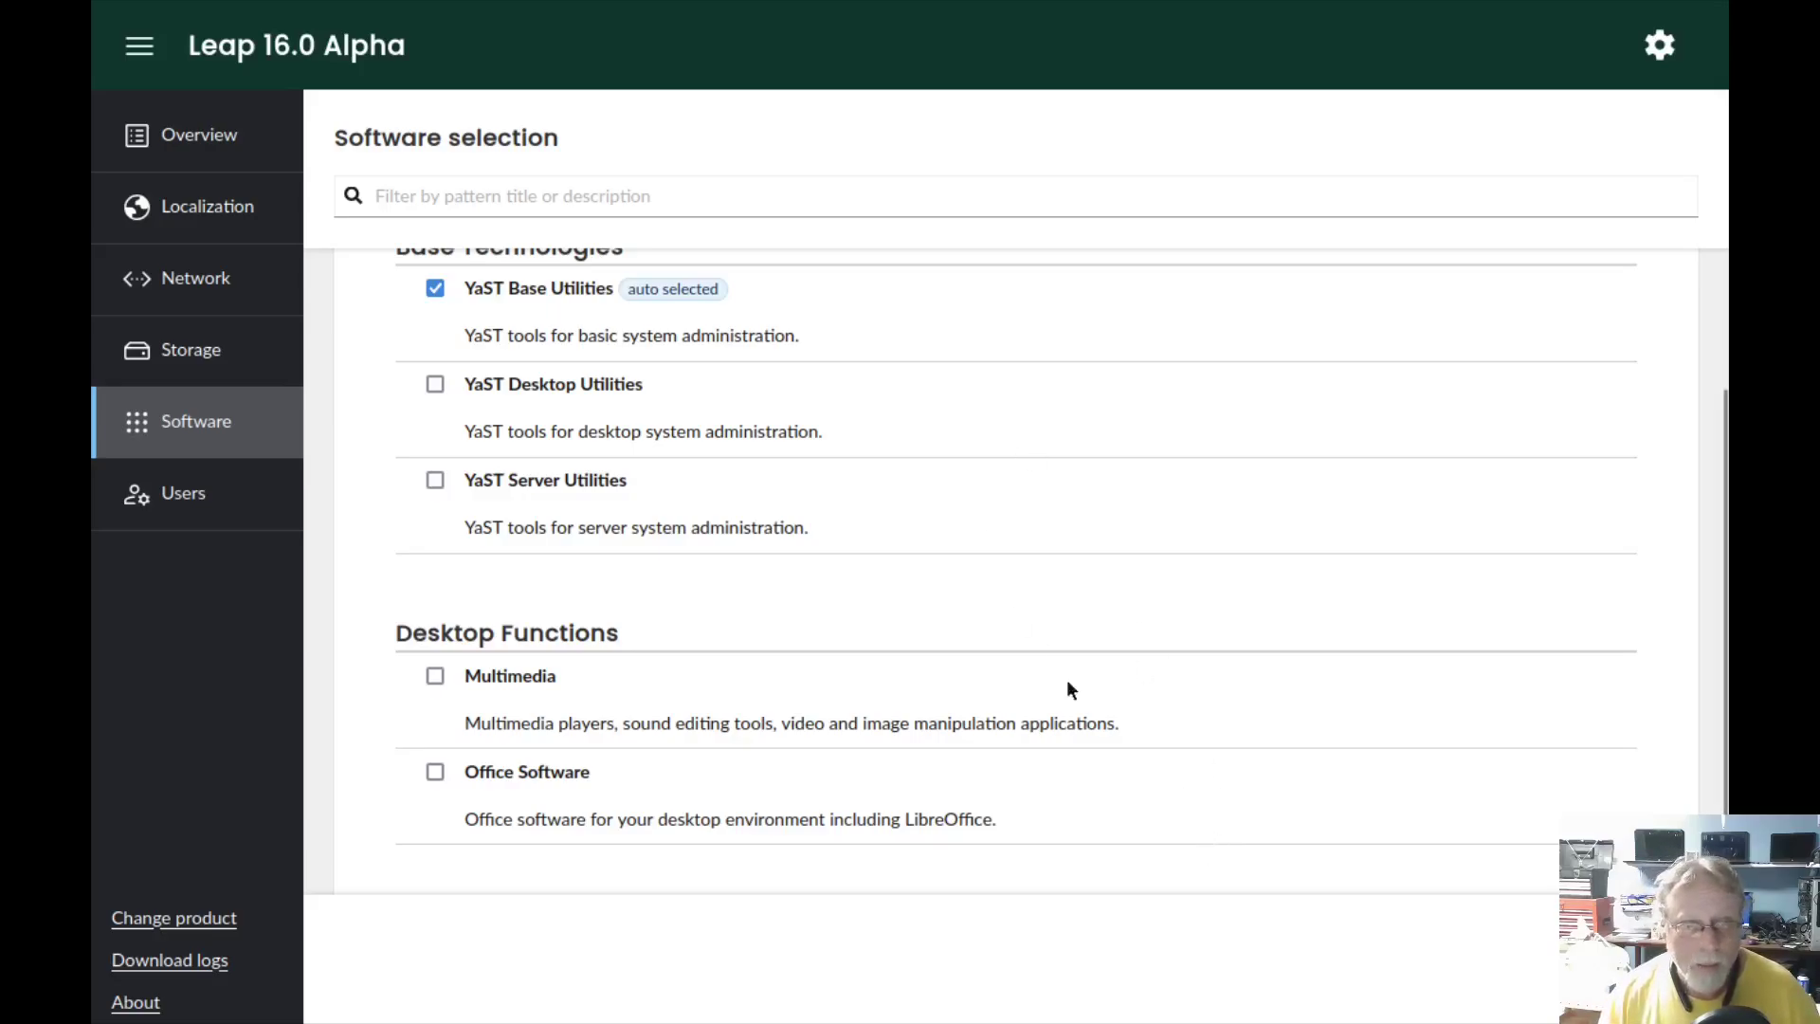
scroll(1118, 706, down, 1)
scroll(1185, 748, up, 5)
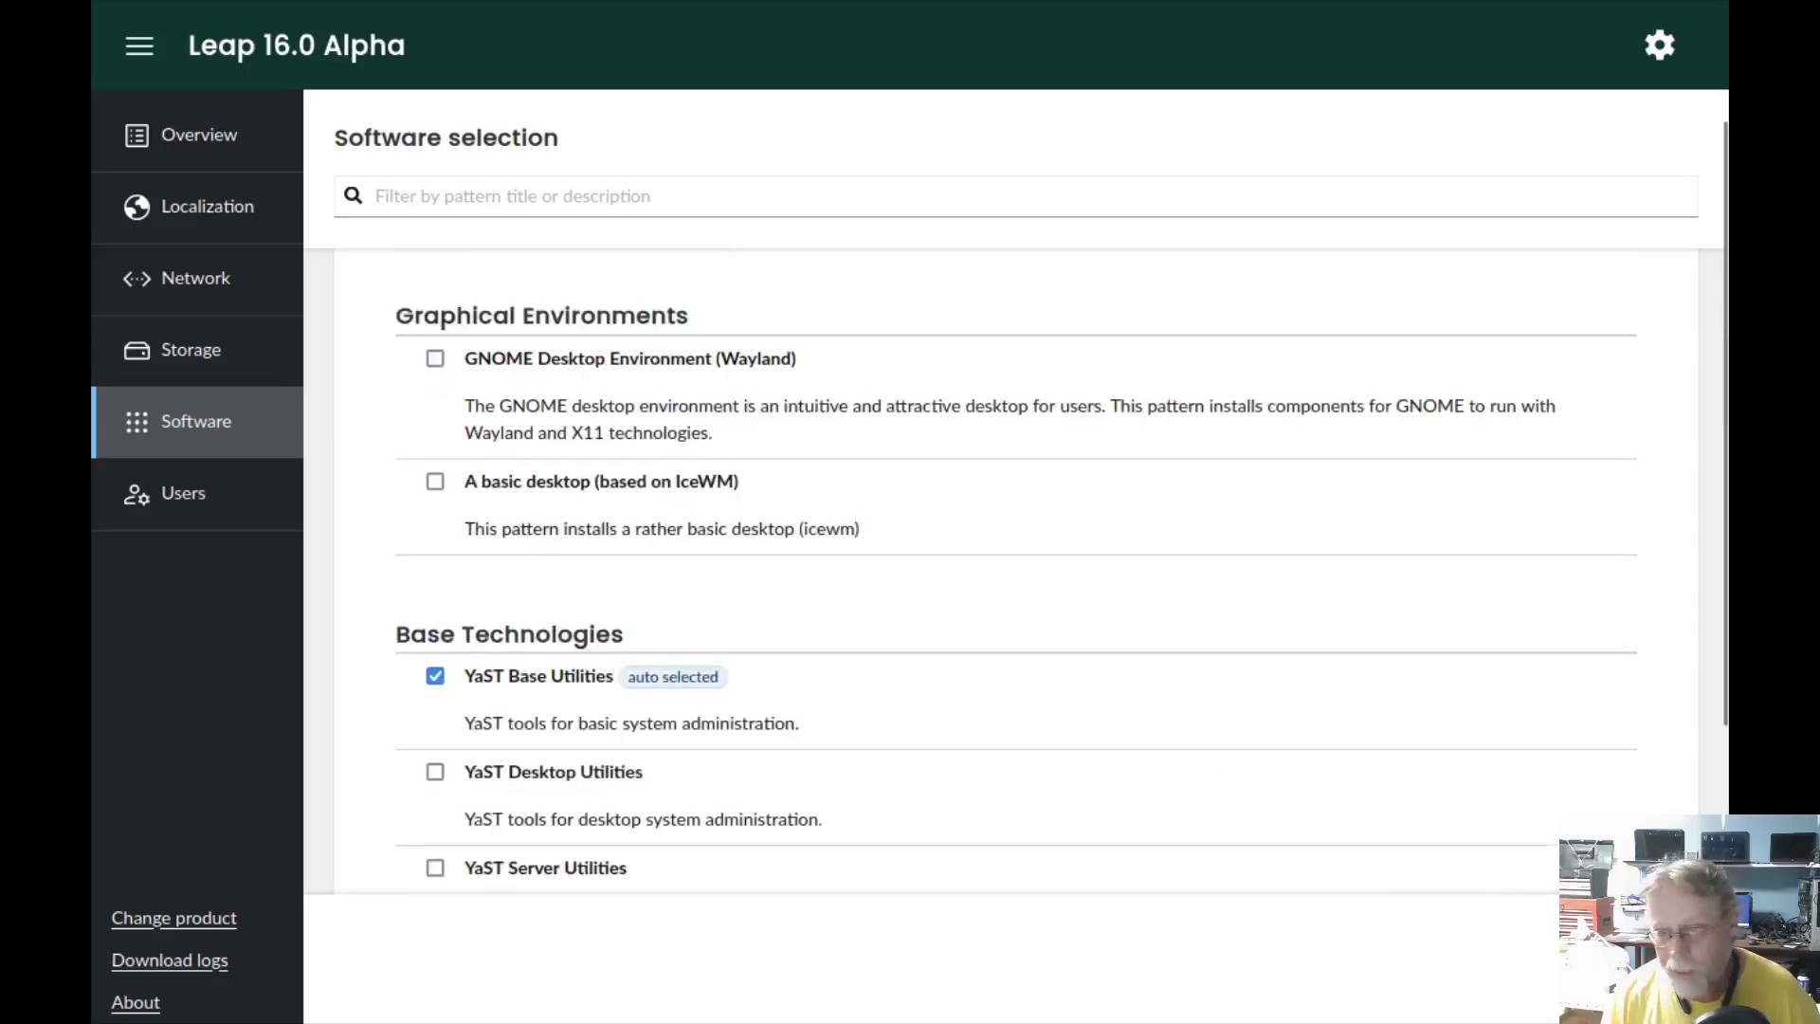
click(1668, 957)
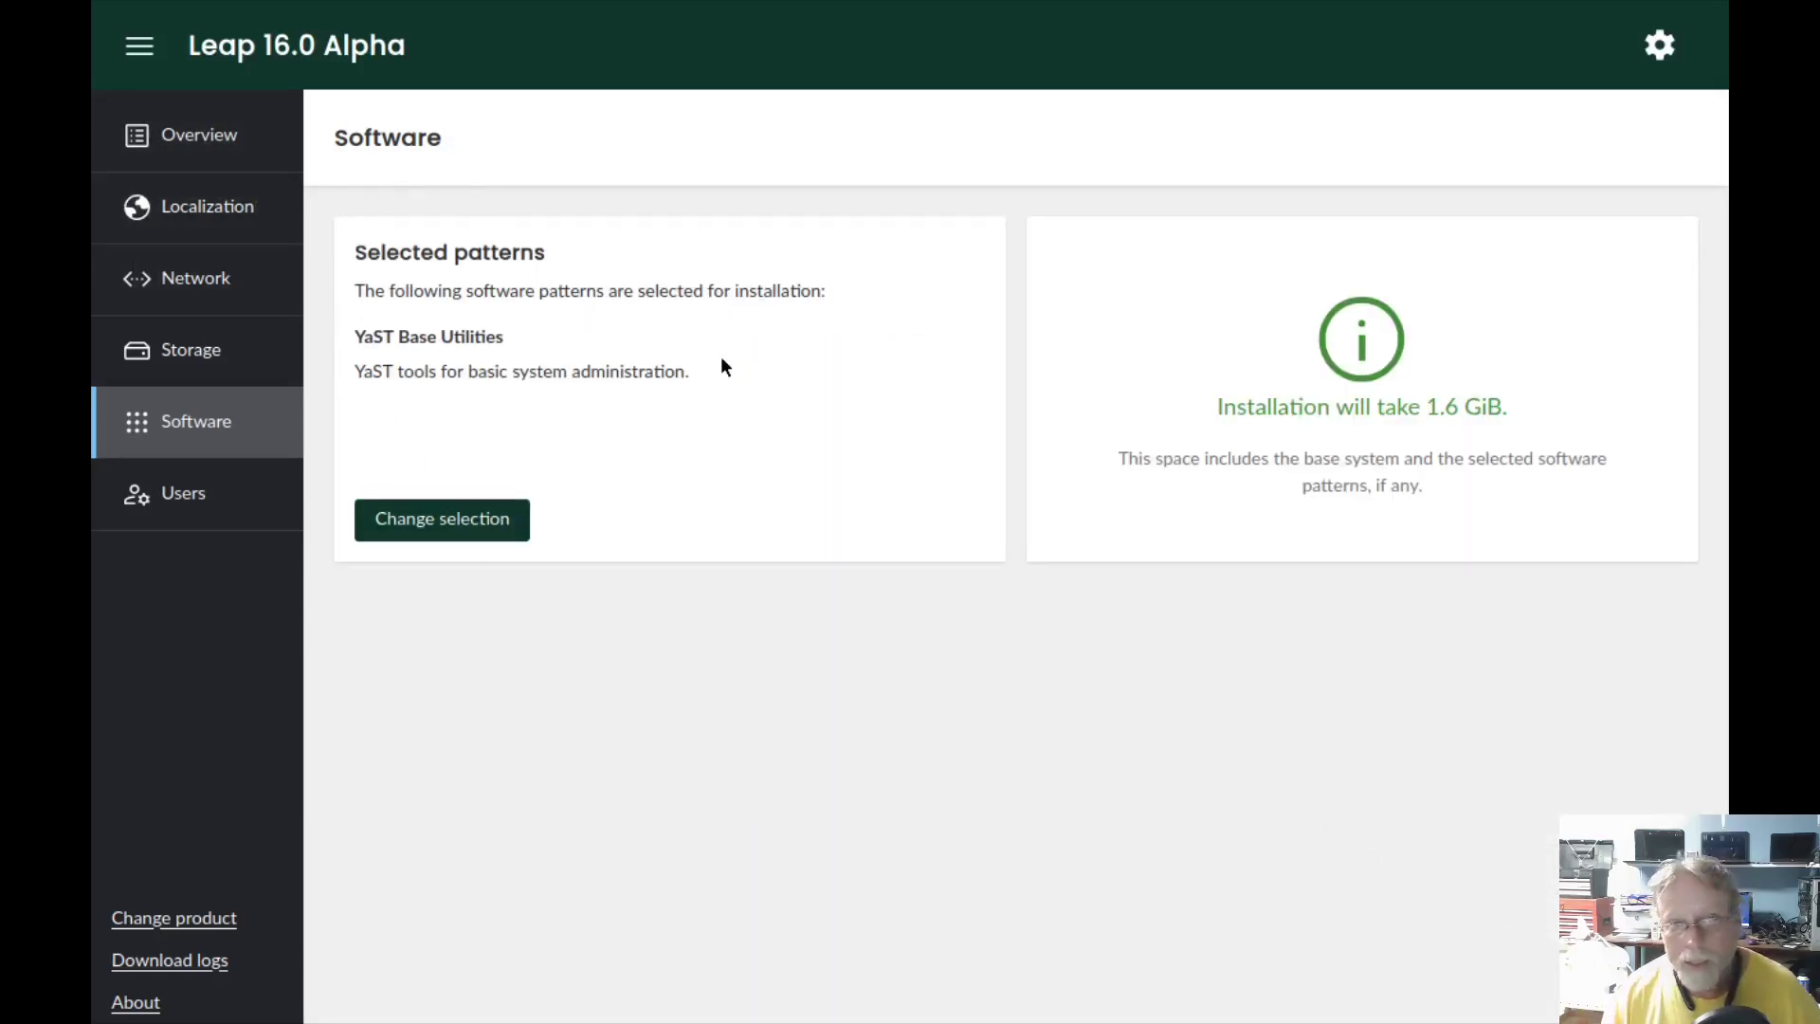
click(1659, 45)
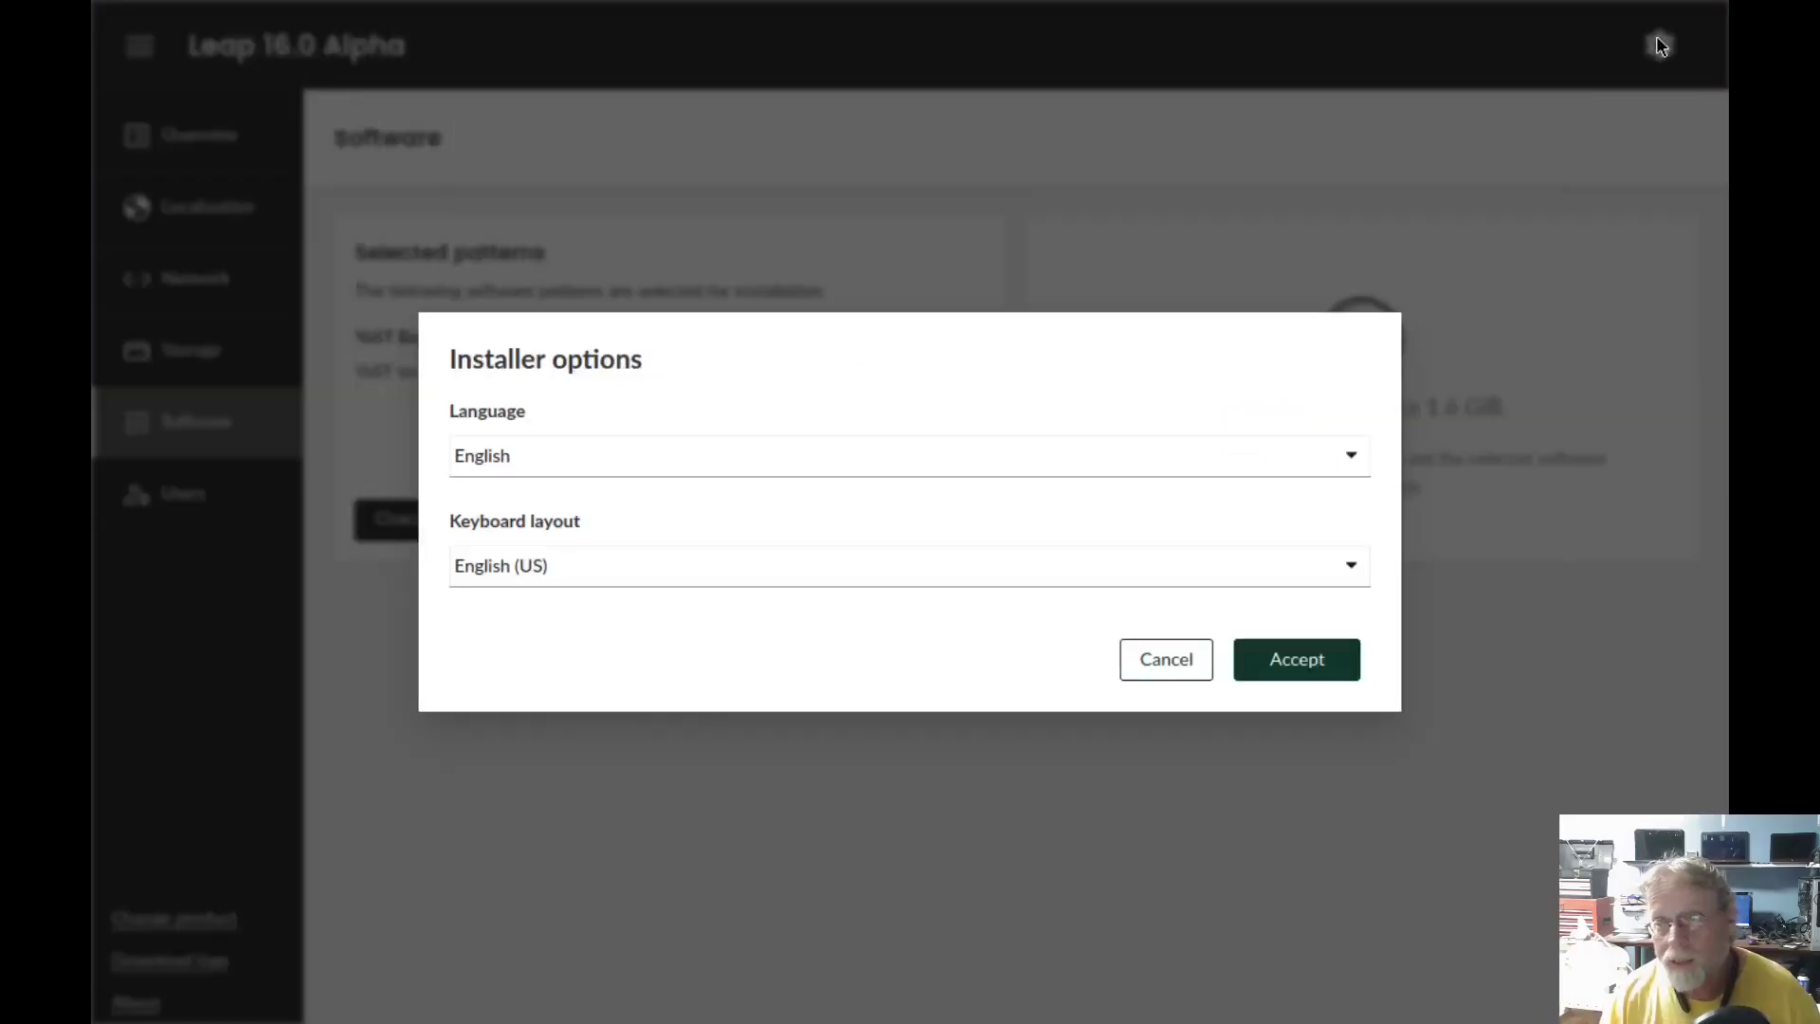
click(1244, 656)
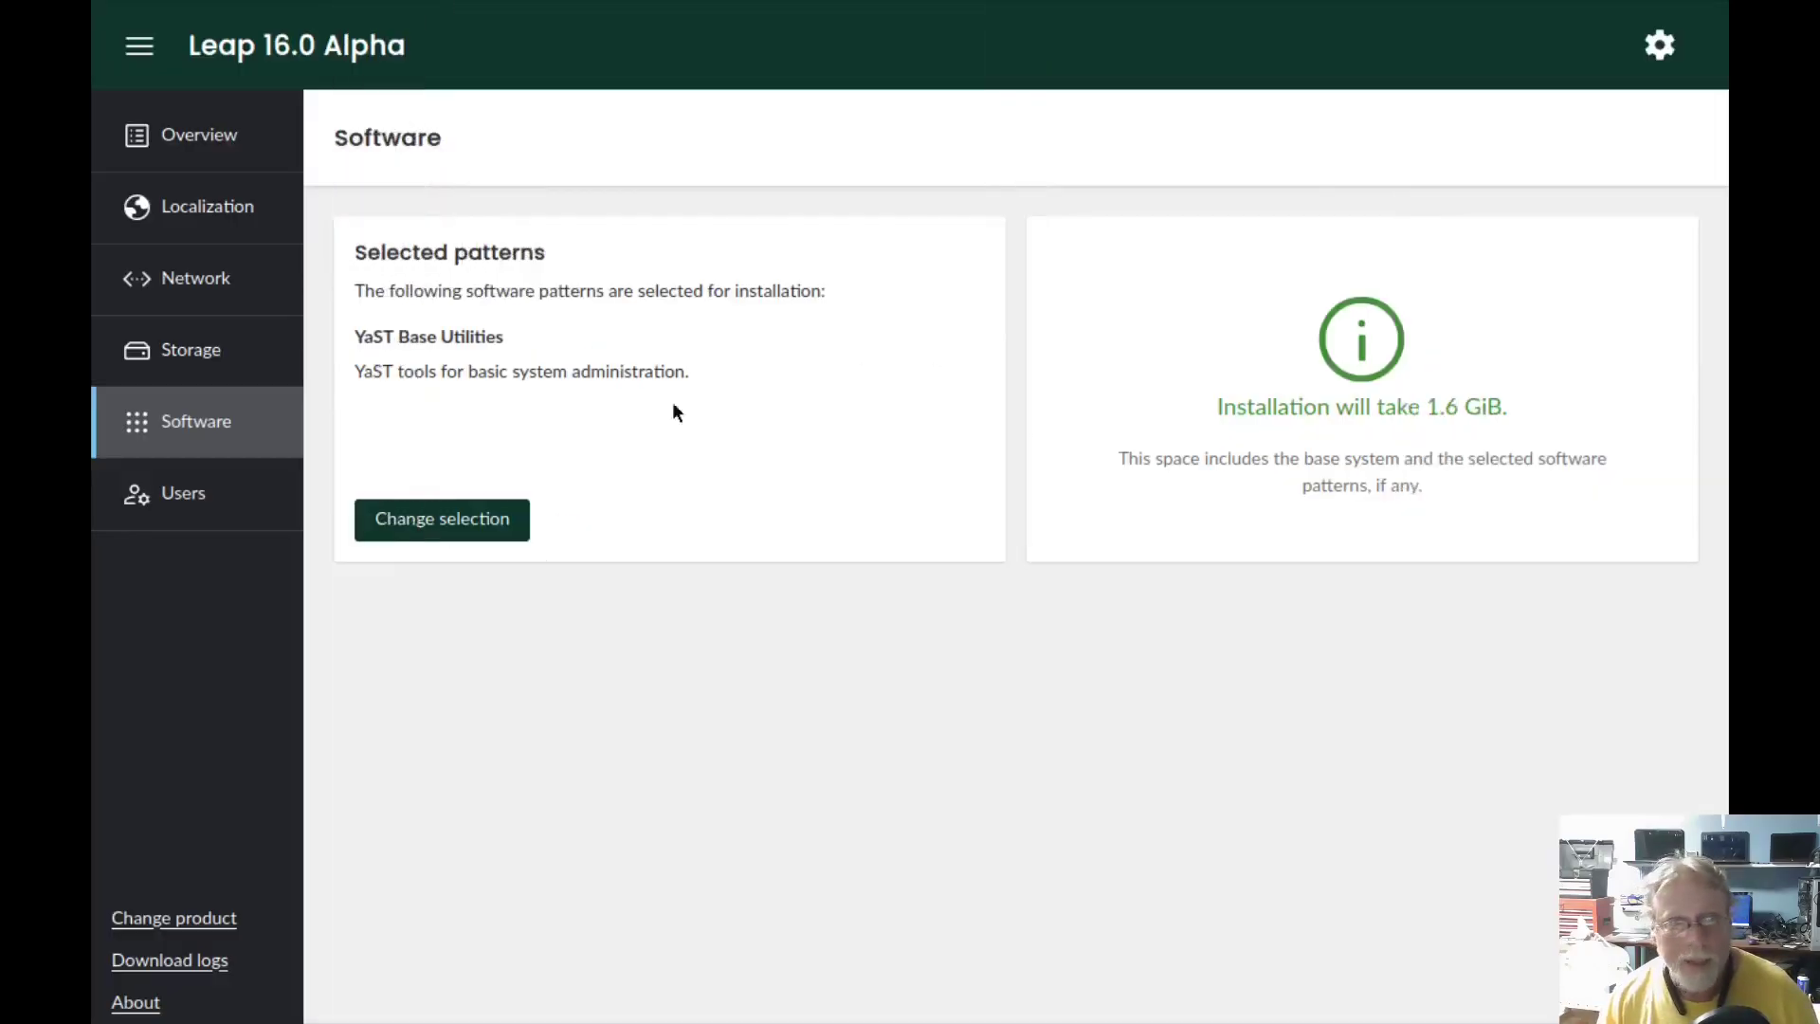
- Switch the product to openSUSE Tumbleweed and wait for the ready-for-installation overview at 1.7 GiB
click(192, 919)
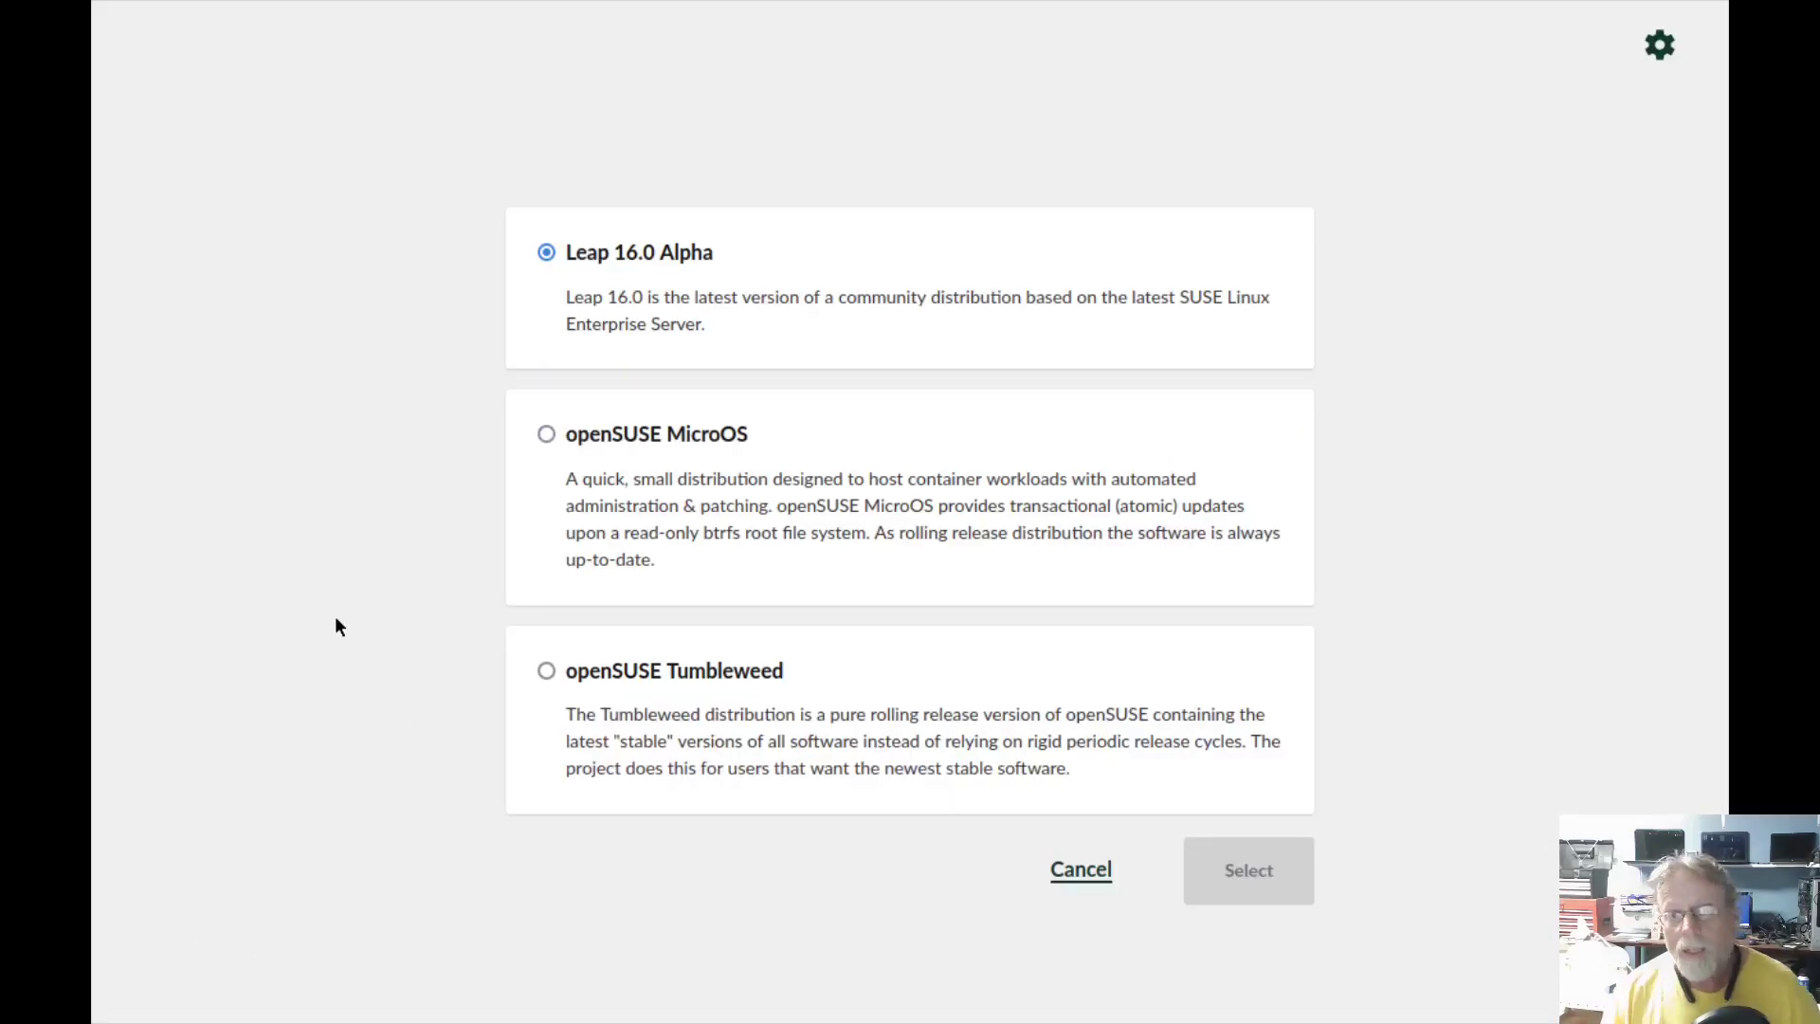
click(547, 671)
click(1230, 868)
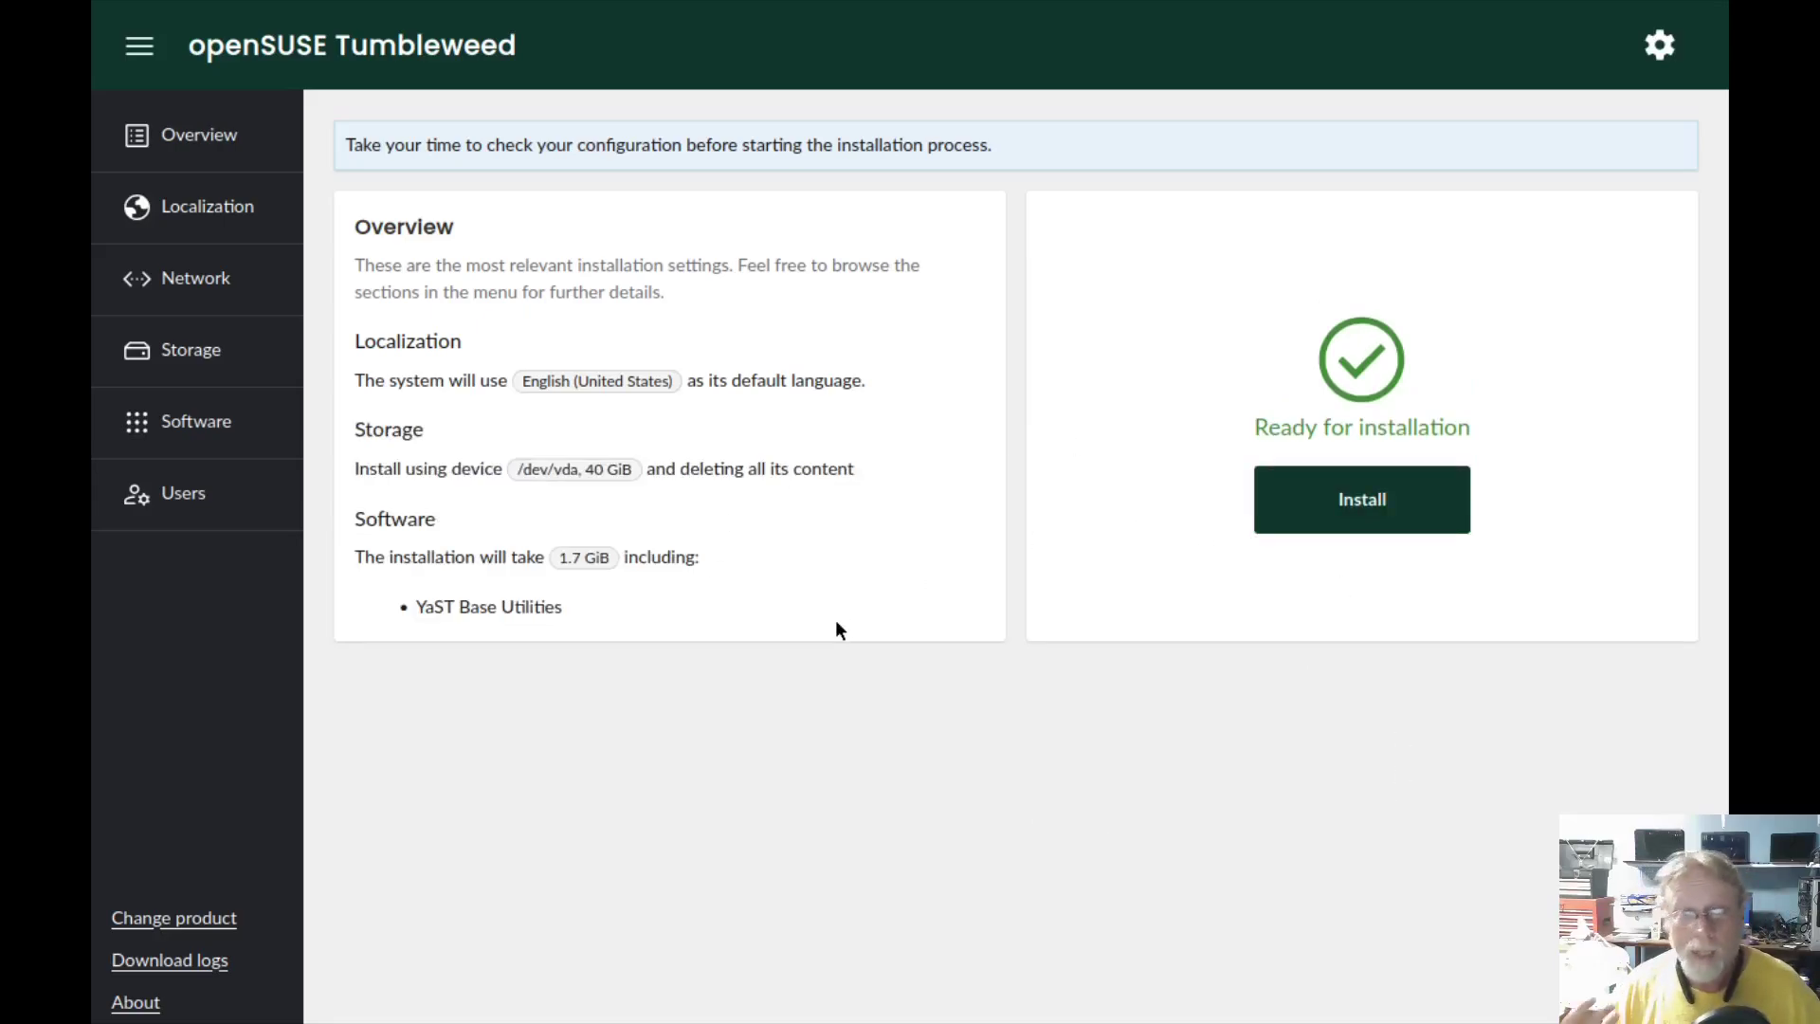
- Check Localization, Network, Storage and Software, then select the KDE Applications and Plasma Desktop pattern
click(203, 205)
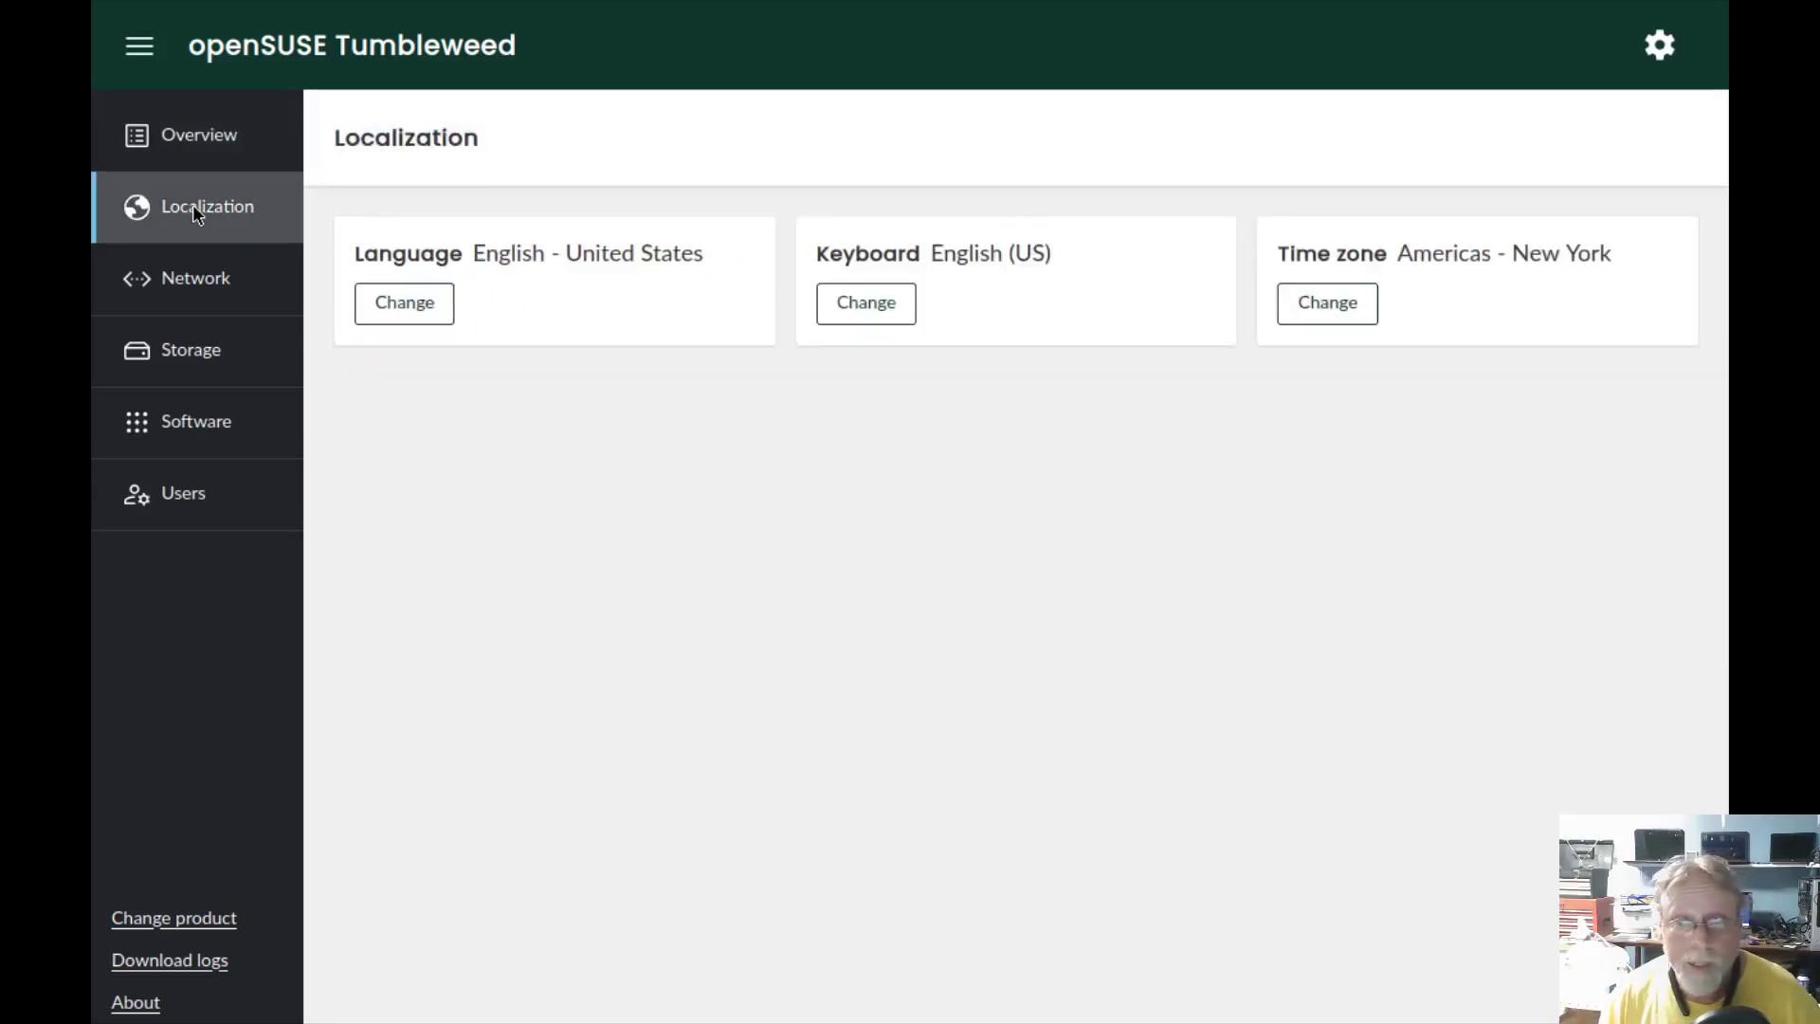
click(215, 280)
click(195, 368)
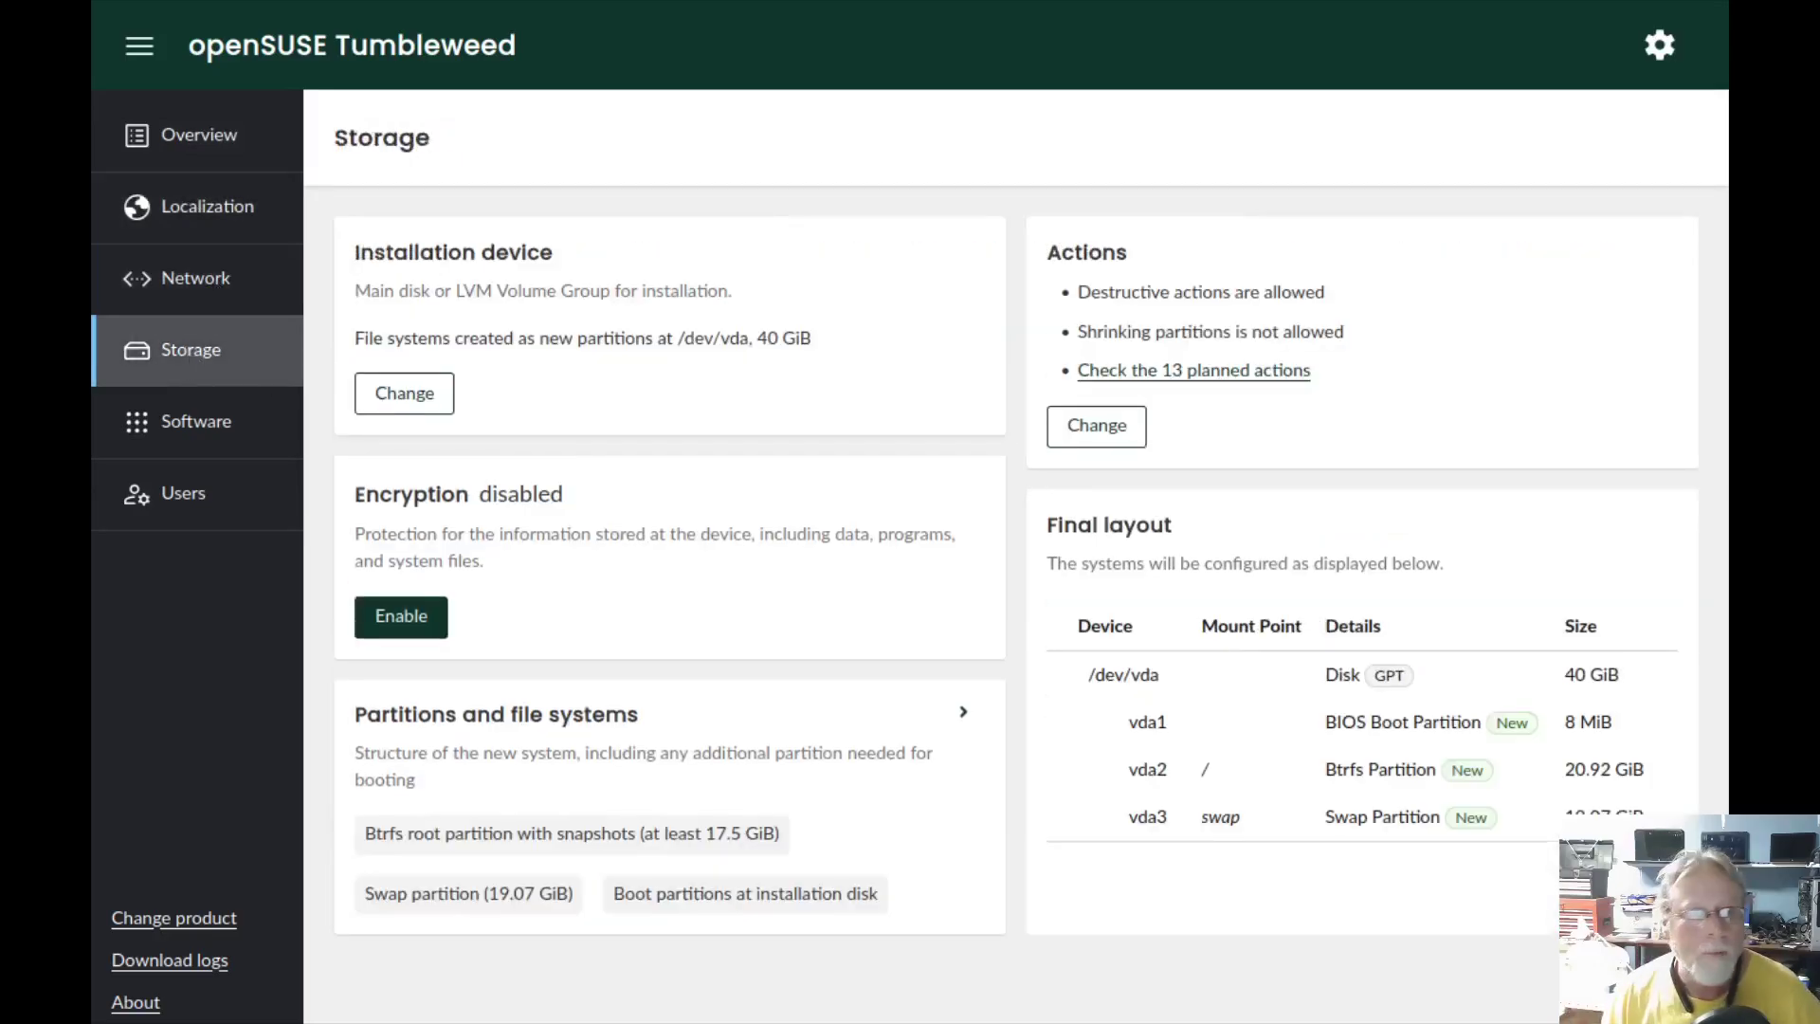
click(235, 420)
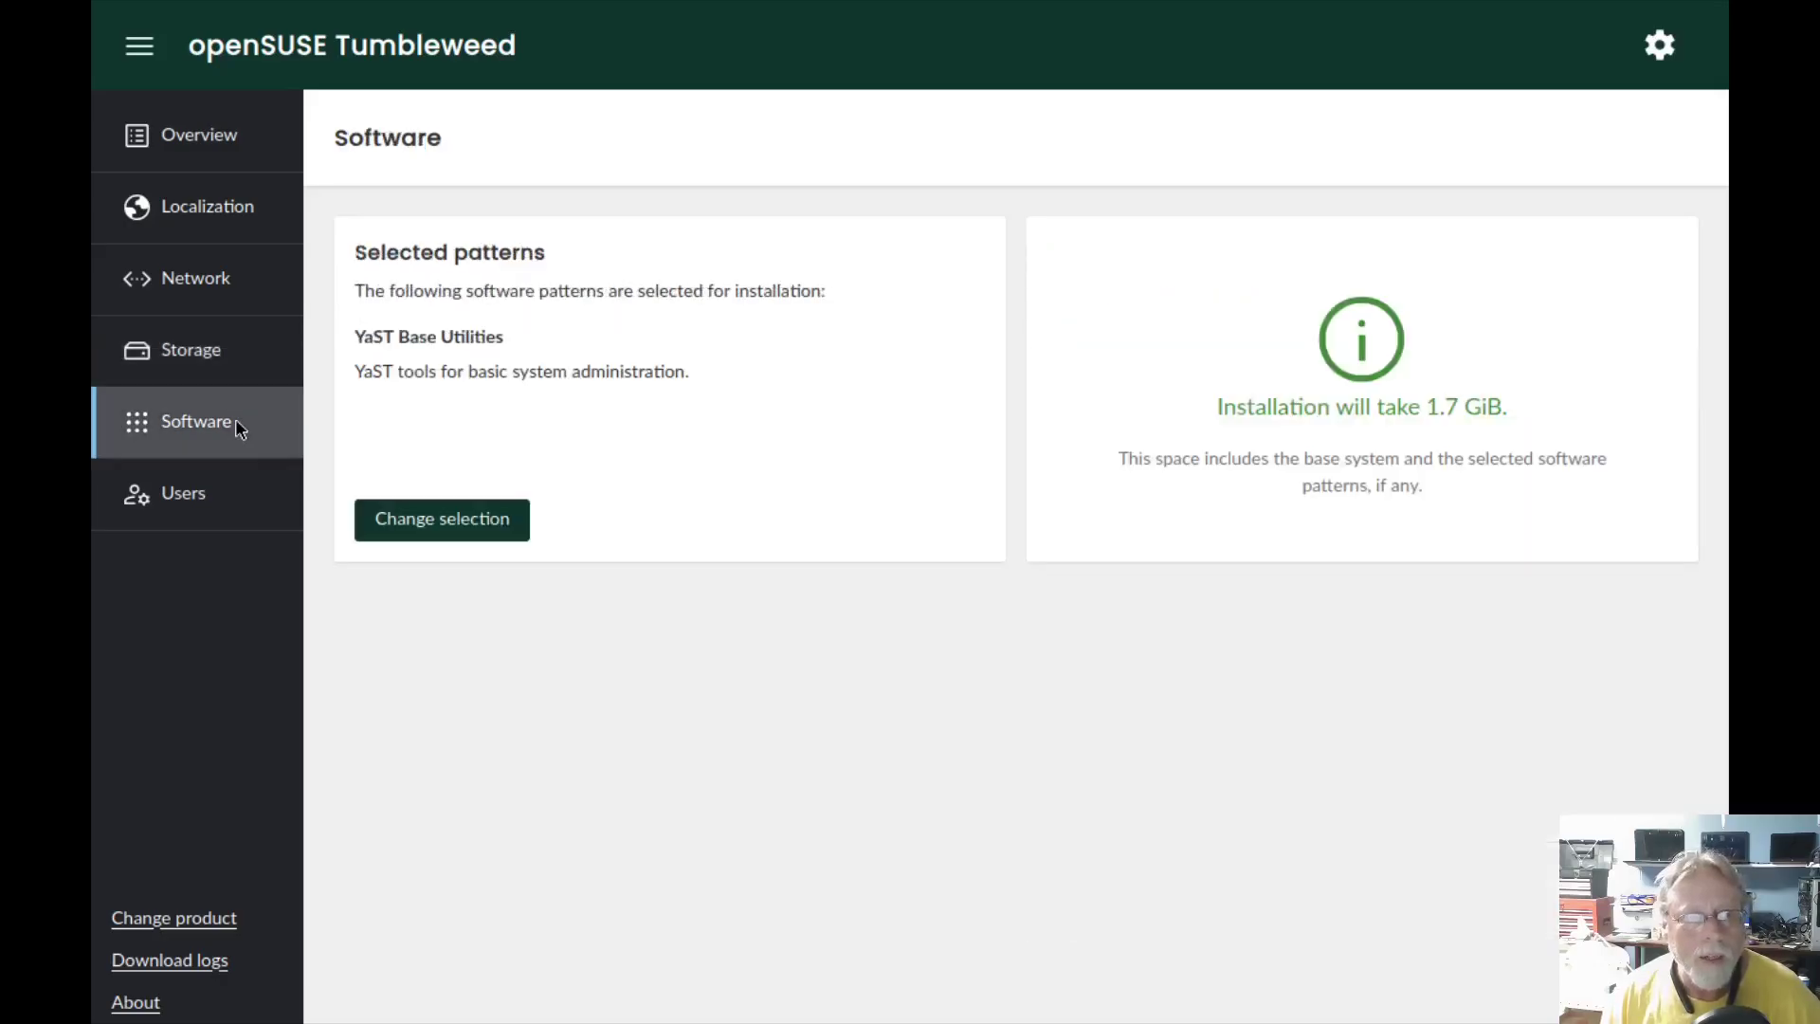
click(463, 522)
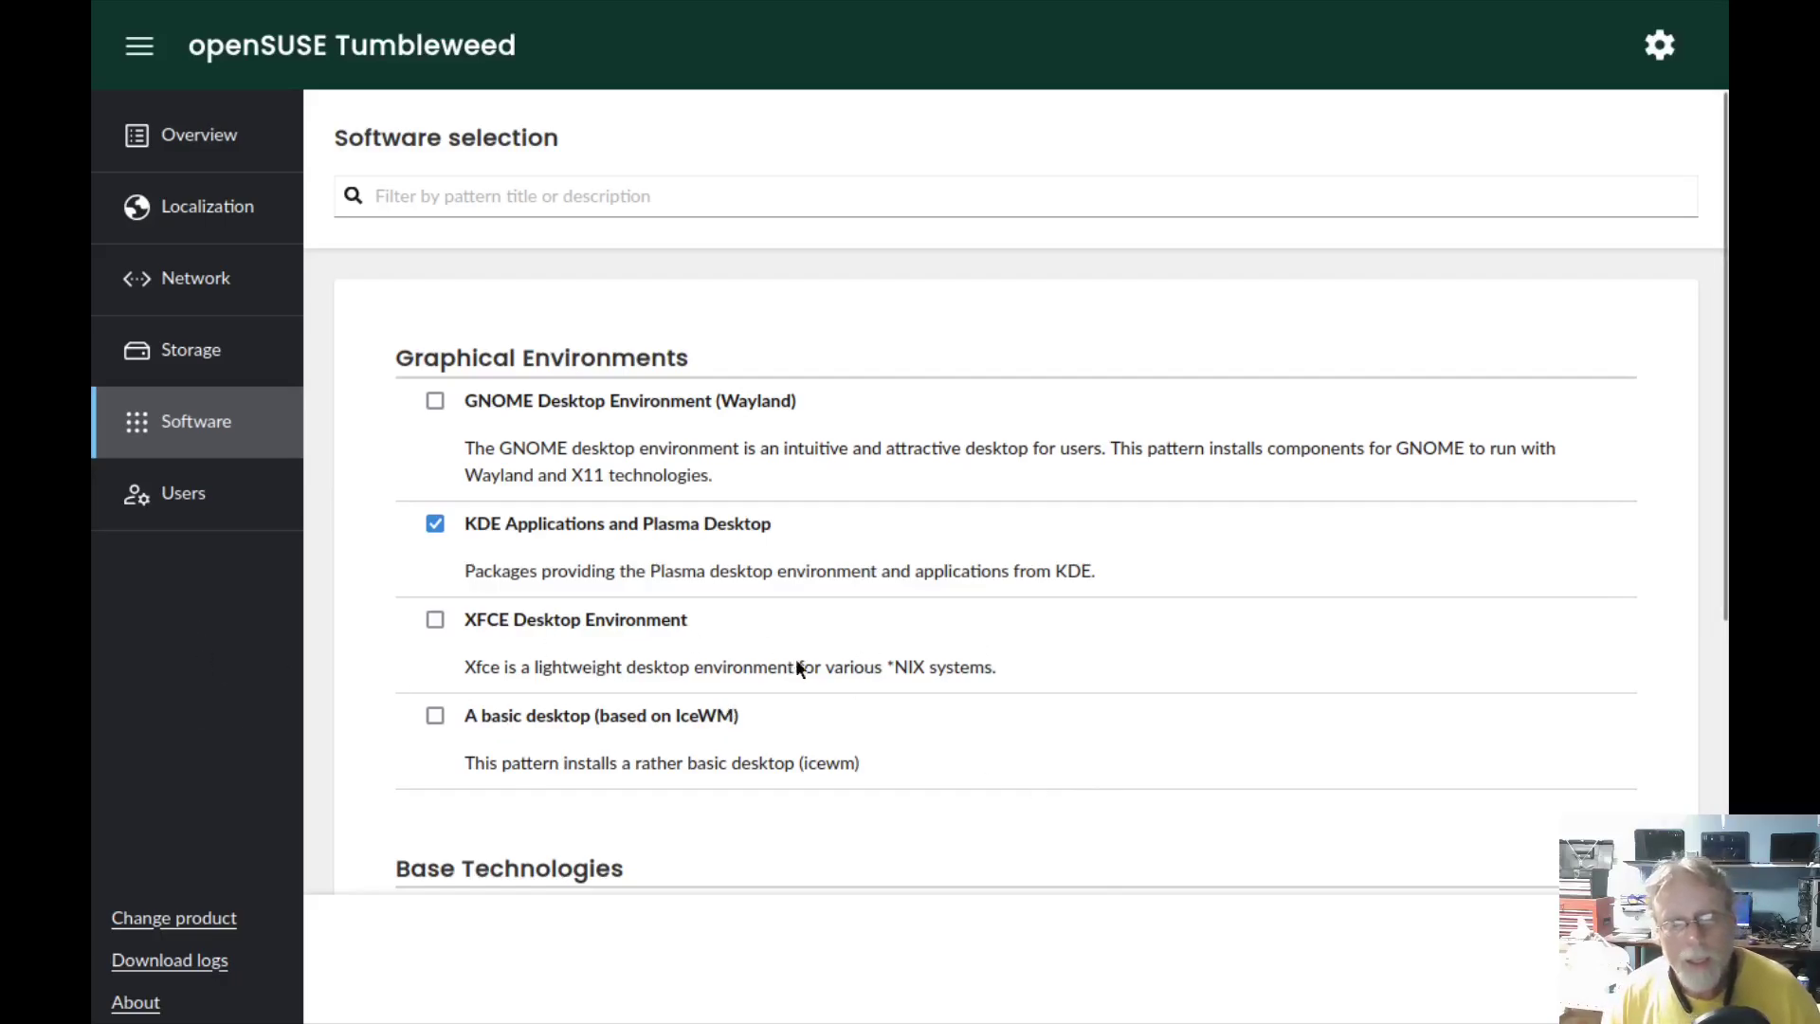
- Review the auto-selected patterns (KDE Plasma, YaST Base, Desktop Utilities, Multimedia, Office), then close the list
scroll(853, 668, down, 6)
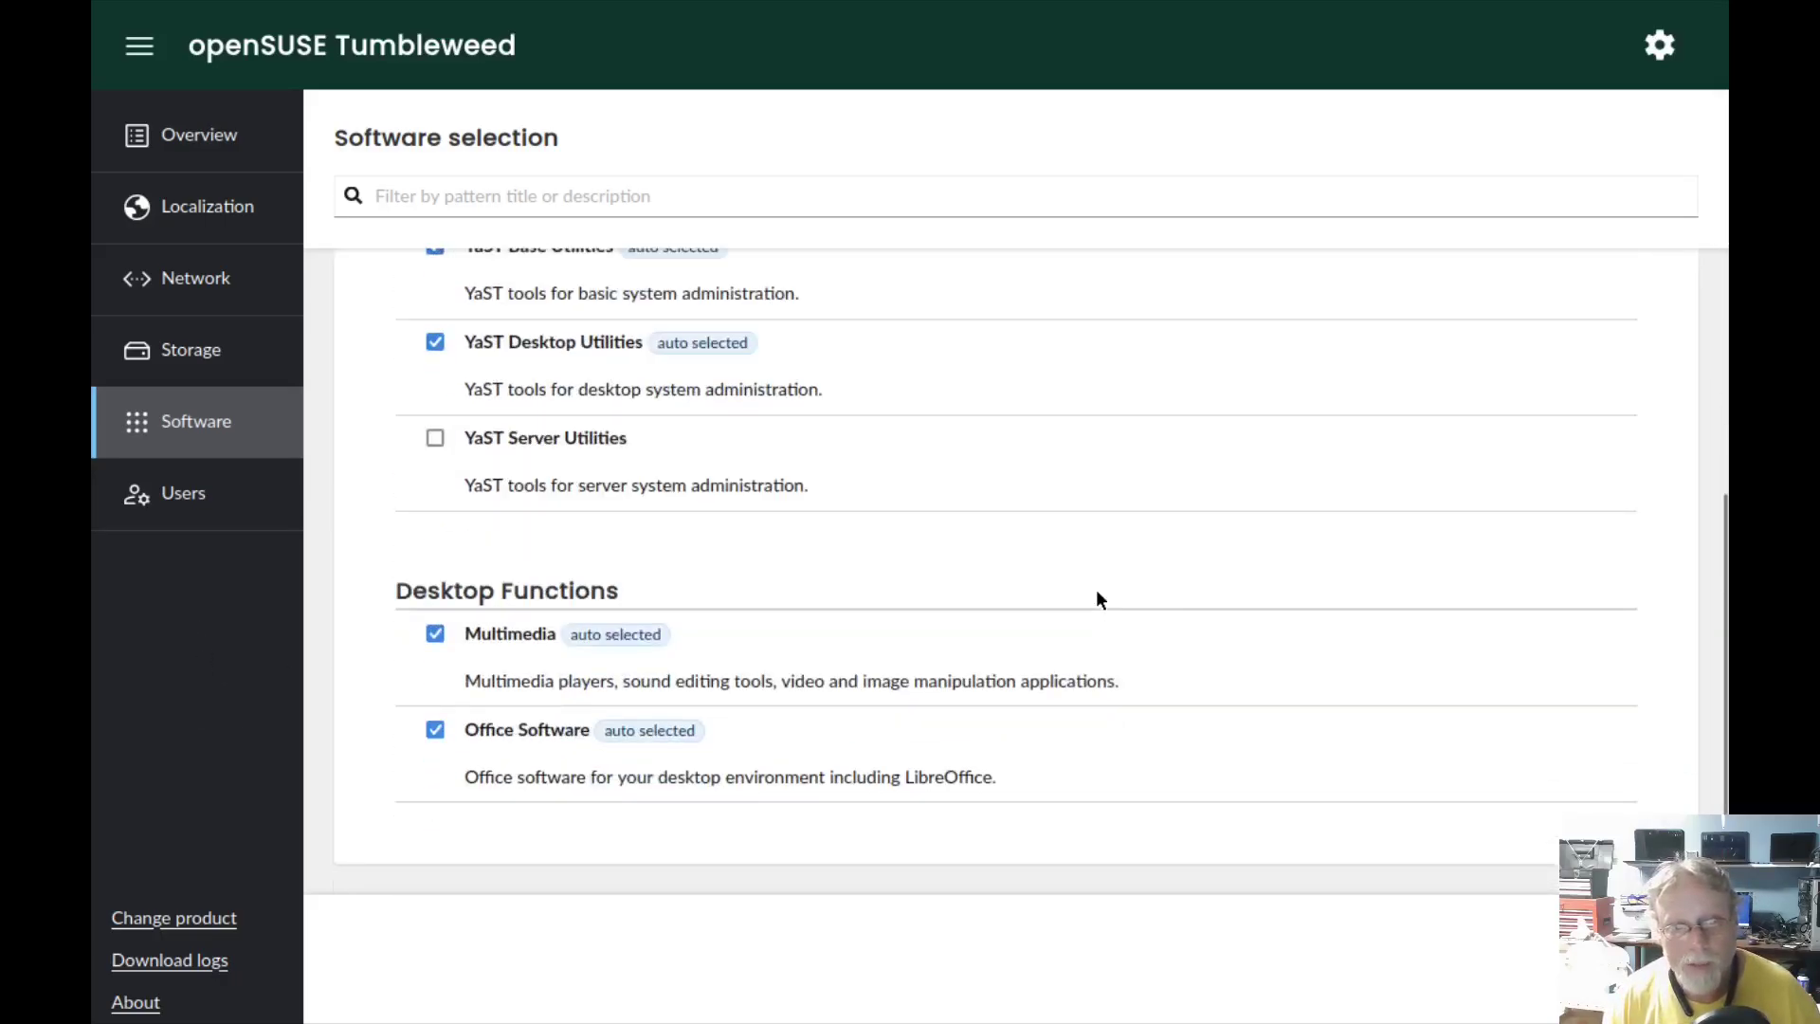
scroll(1375, 664, up, 1)
scroll(1299, 626, down, 1)
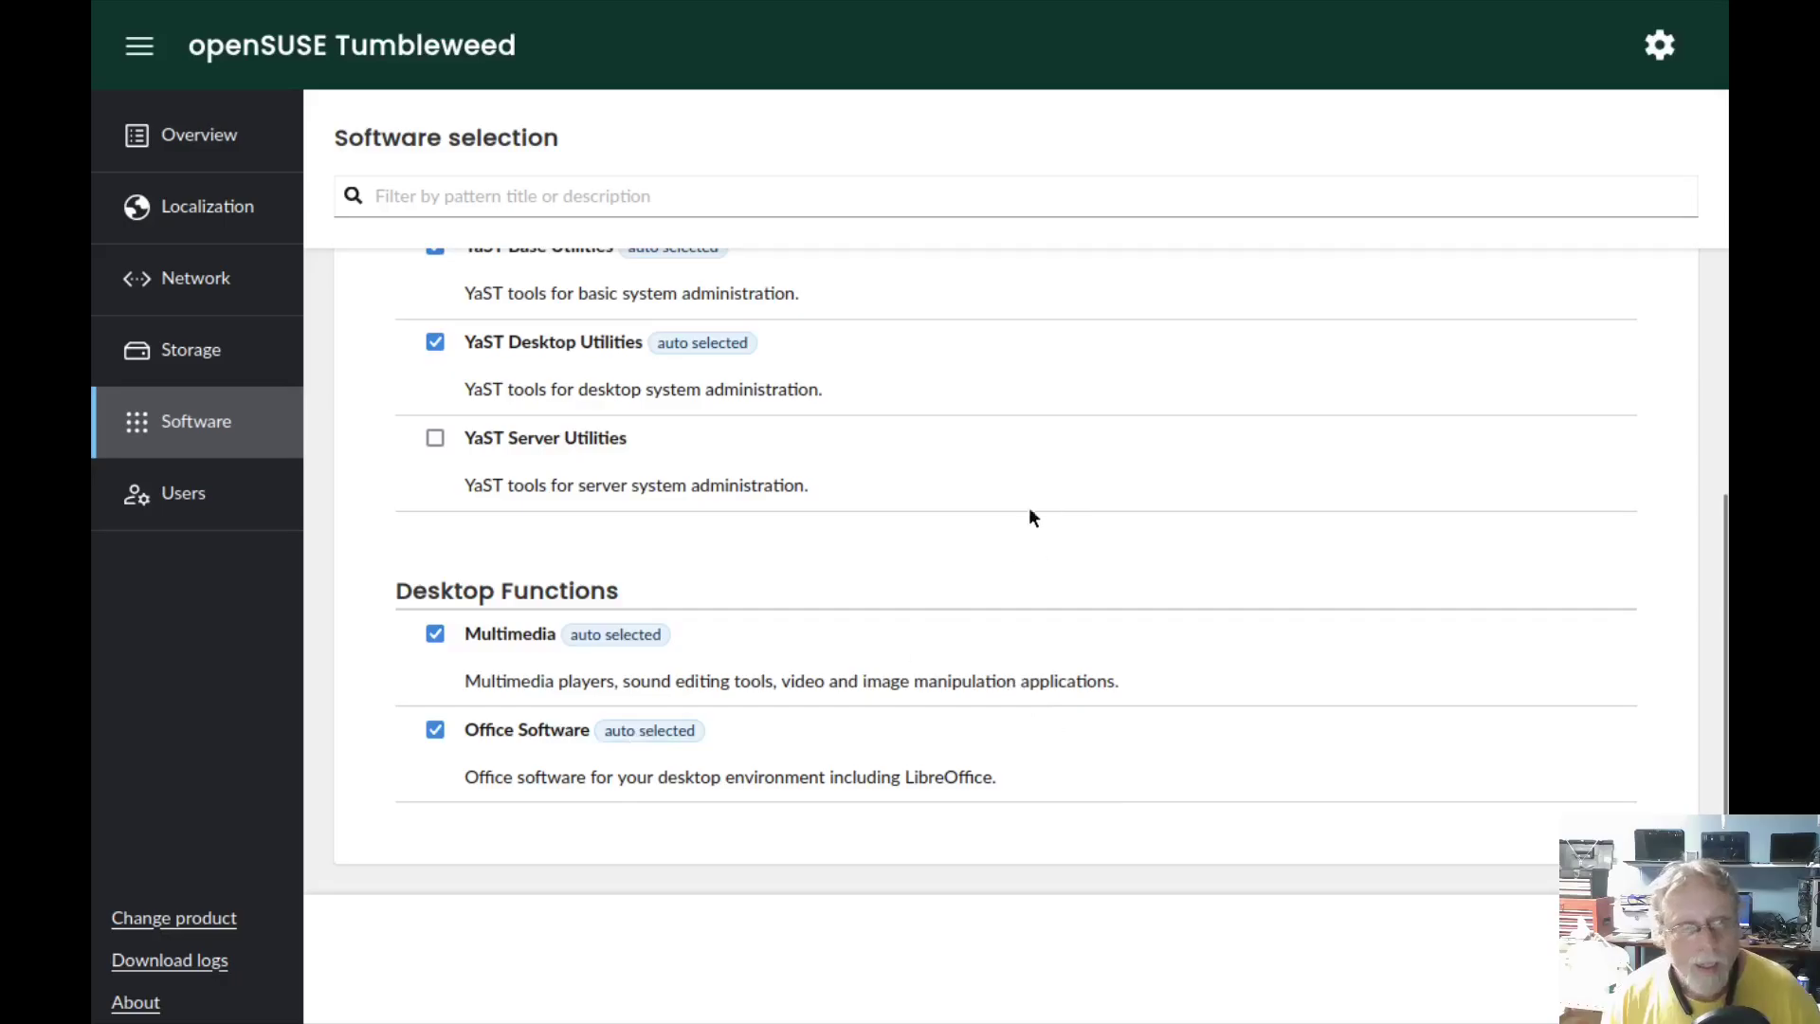
scroll(1028, 516, up, 10)
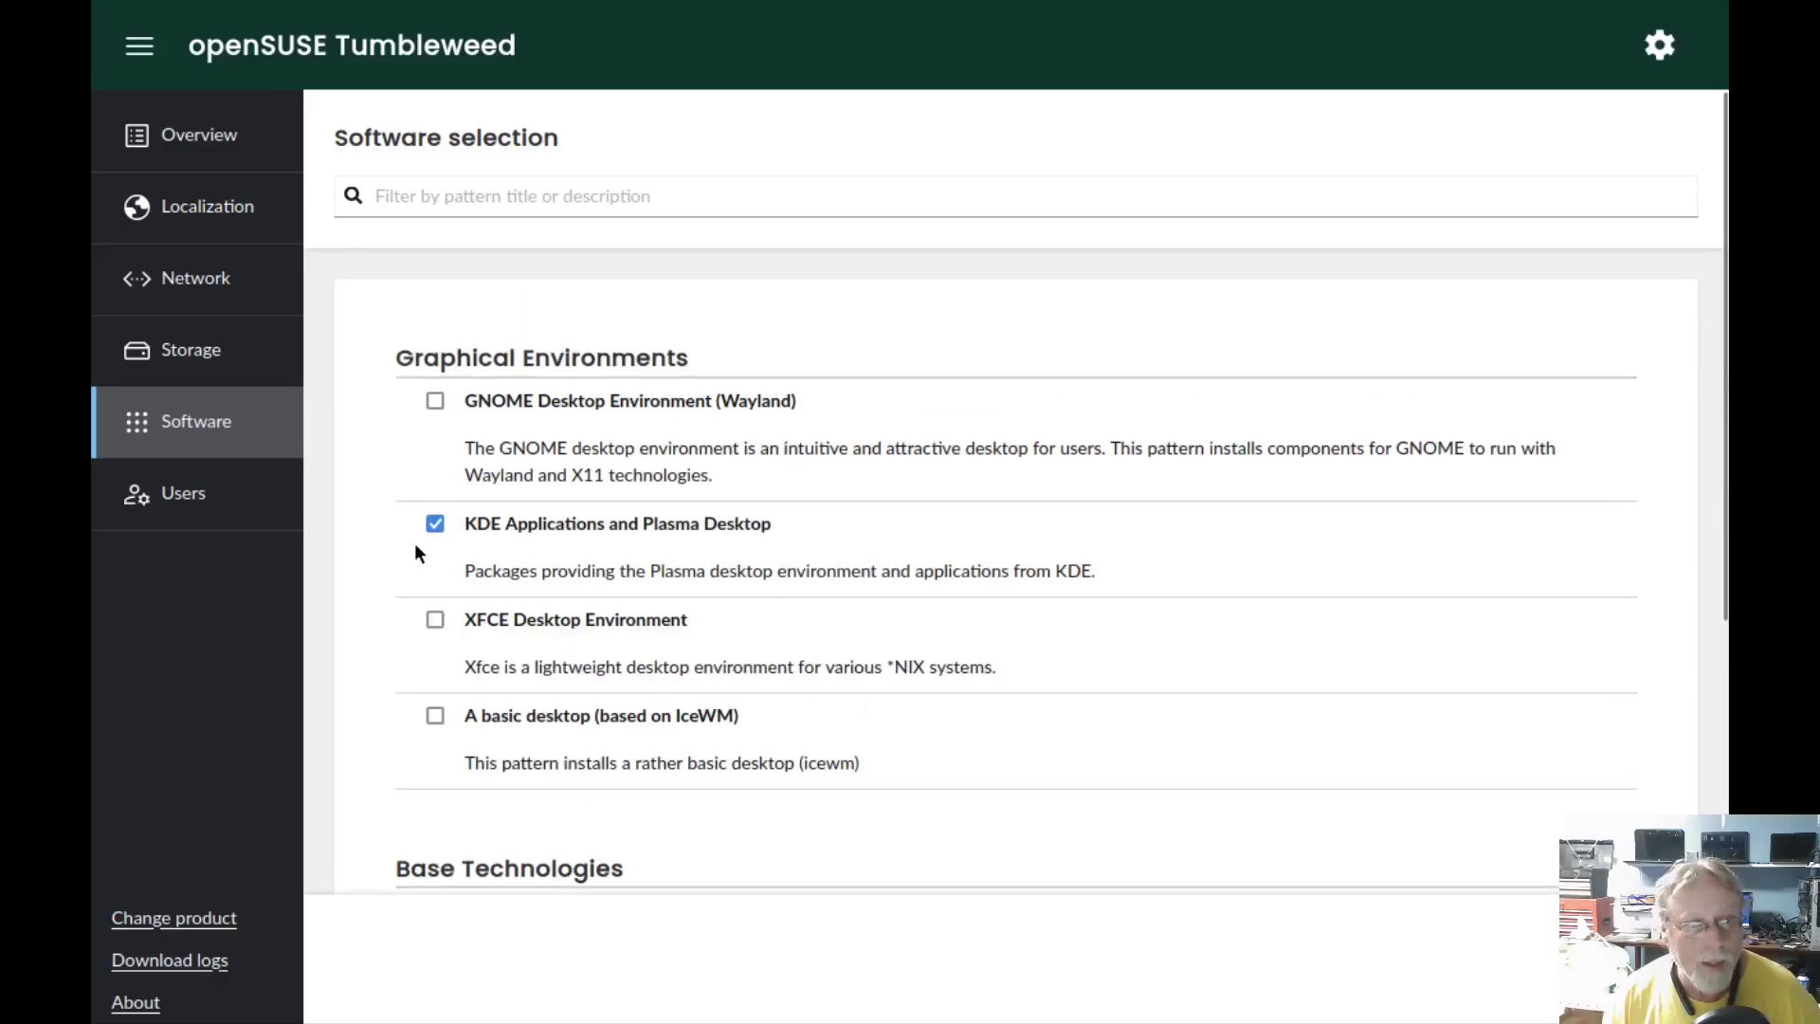
scroll(453, 556, down, 10)
scroll(889, 621, up, 10)
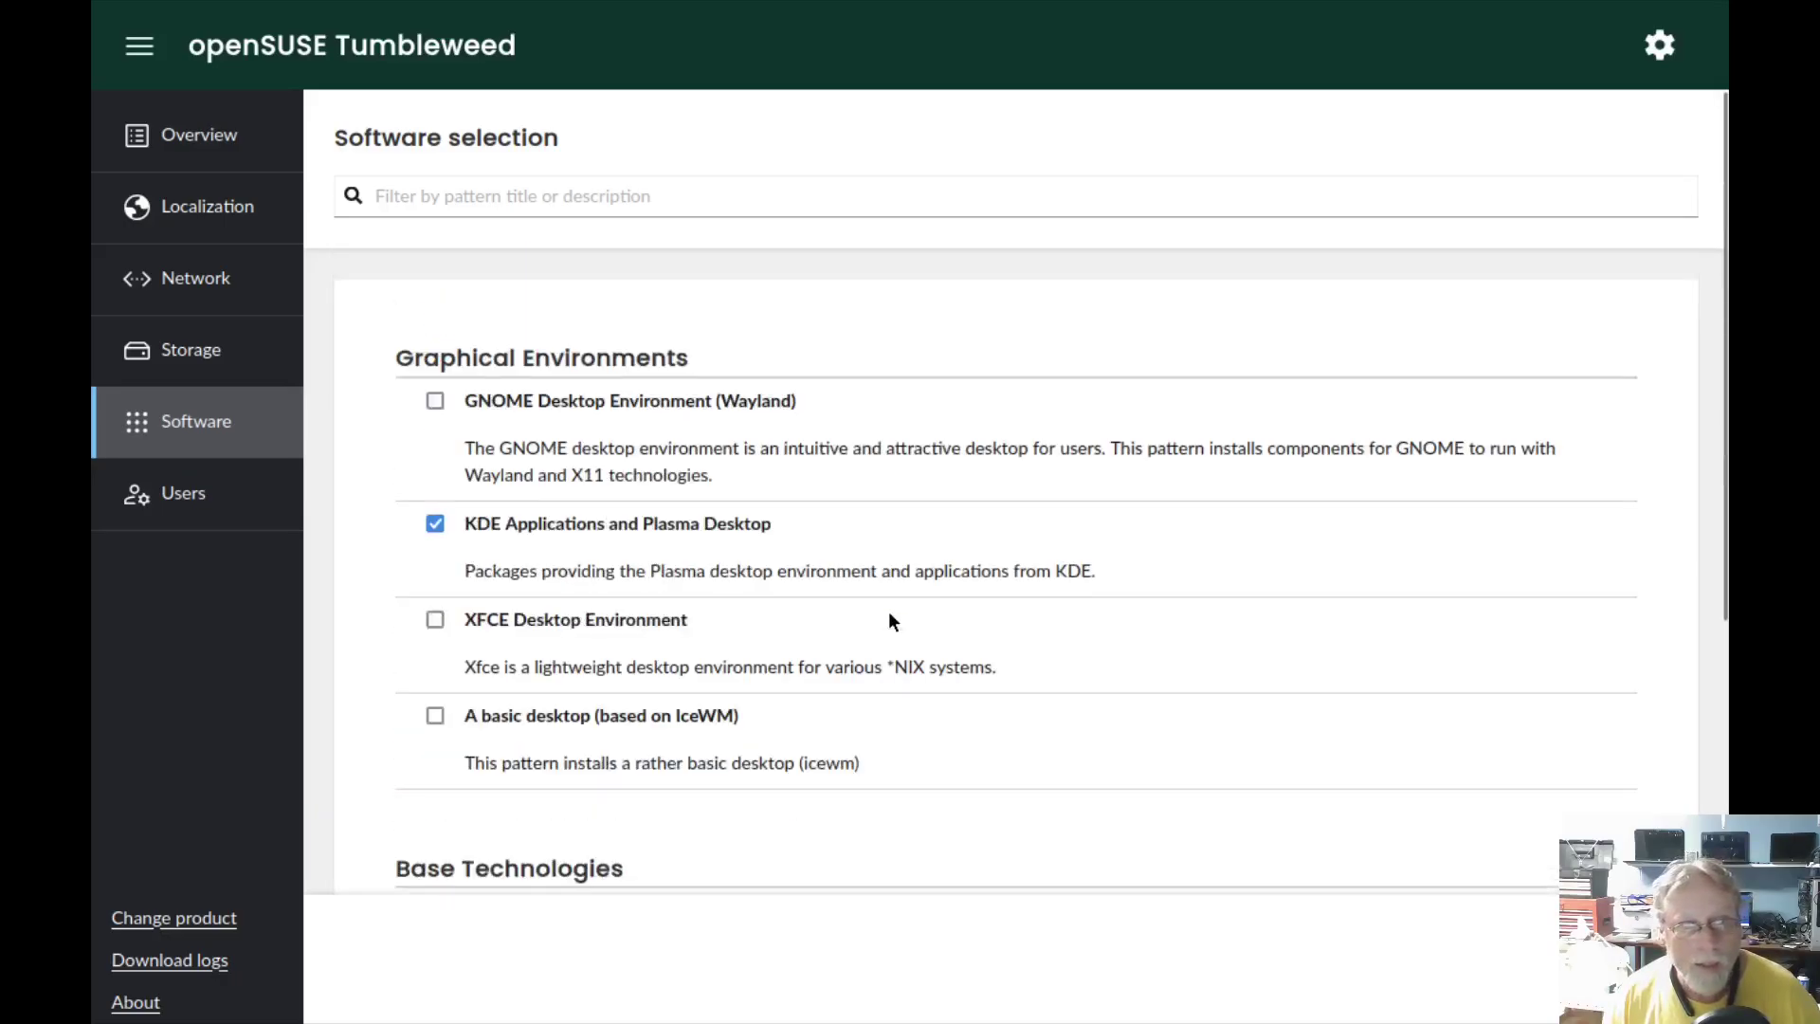
scroll(1167, 565, down, 10)
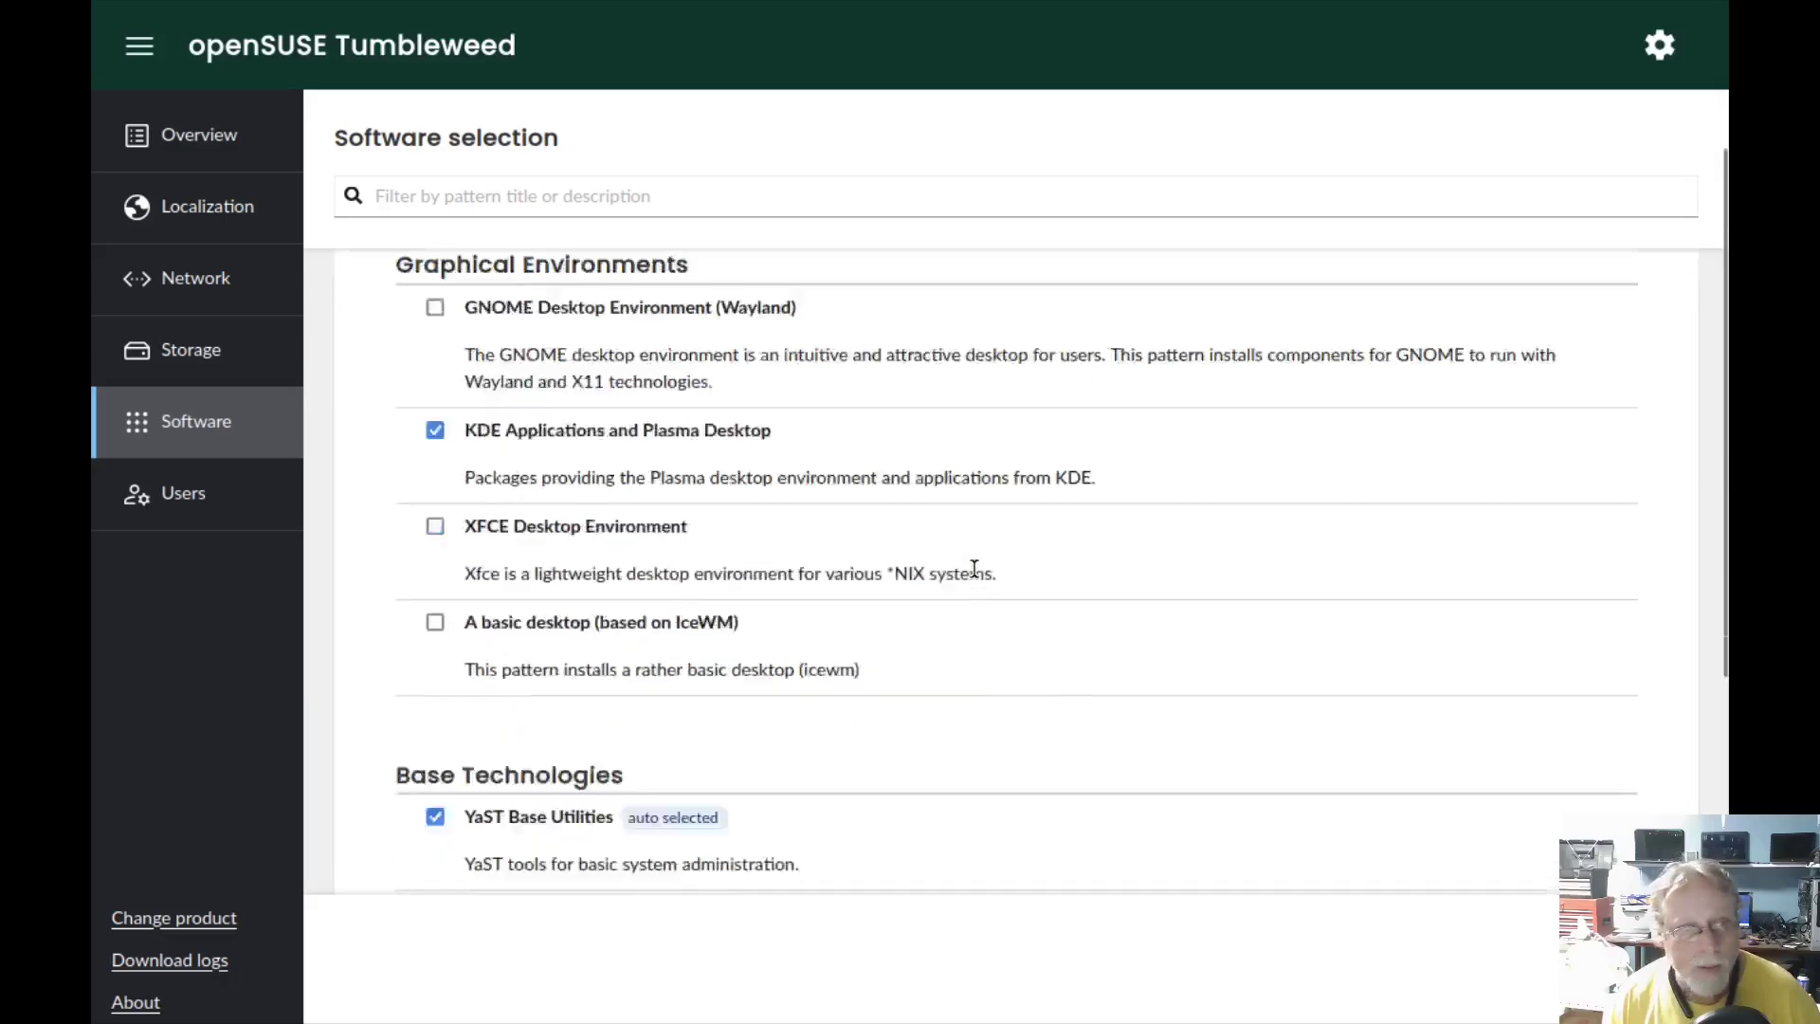
scroll(975, 576, up, 10)
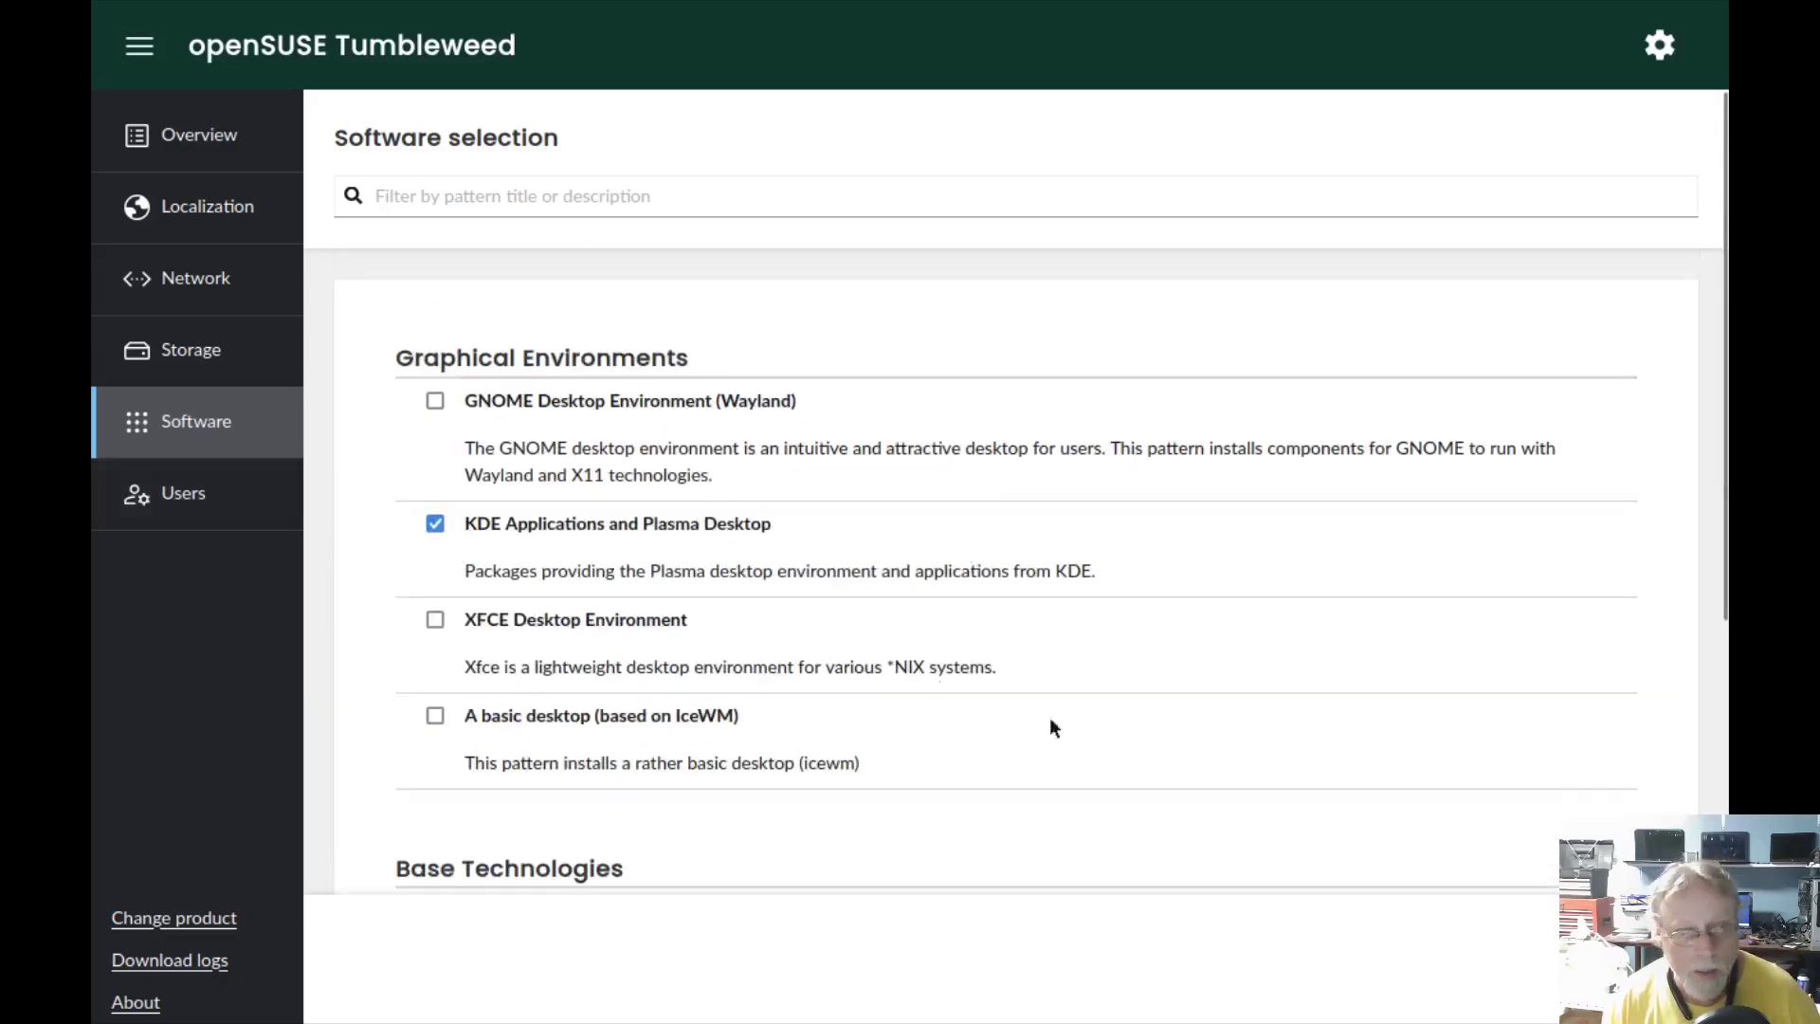
key(Escape)
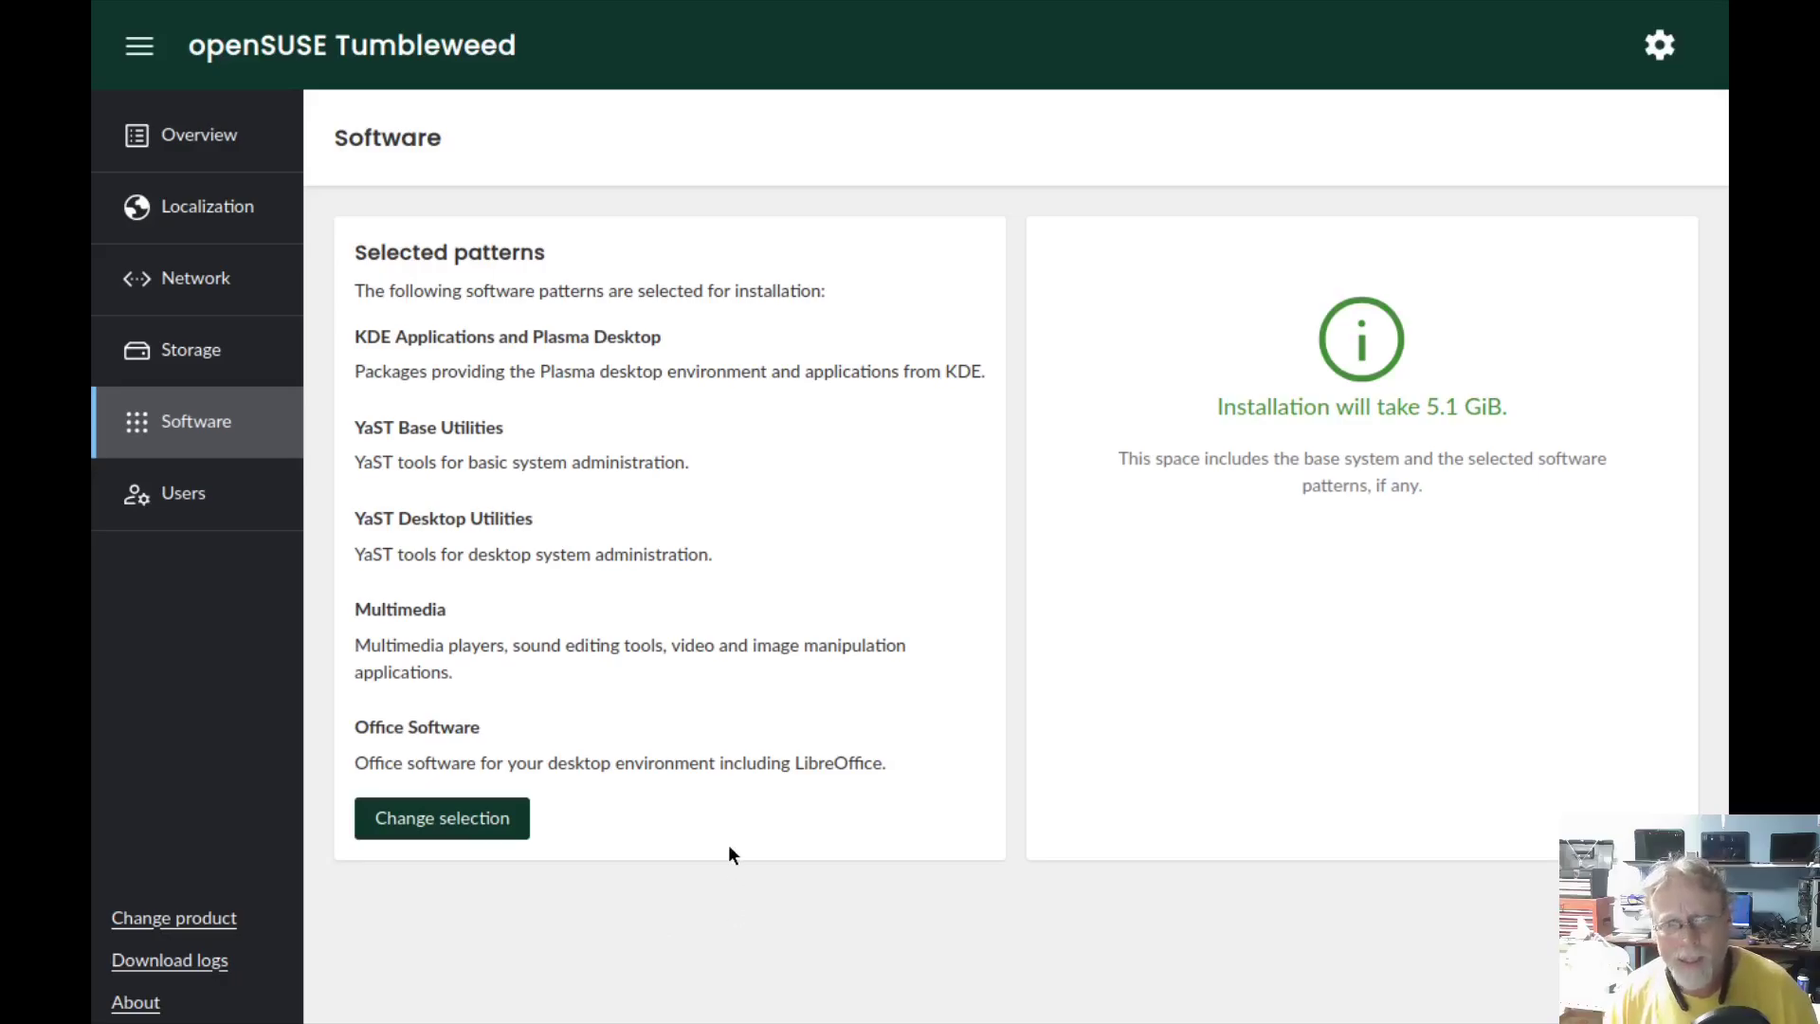
- Reopen the software patterns list, tick the basic IceWM desktop pattern, and return to the summary
click(465, 822)
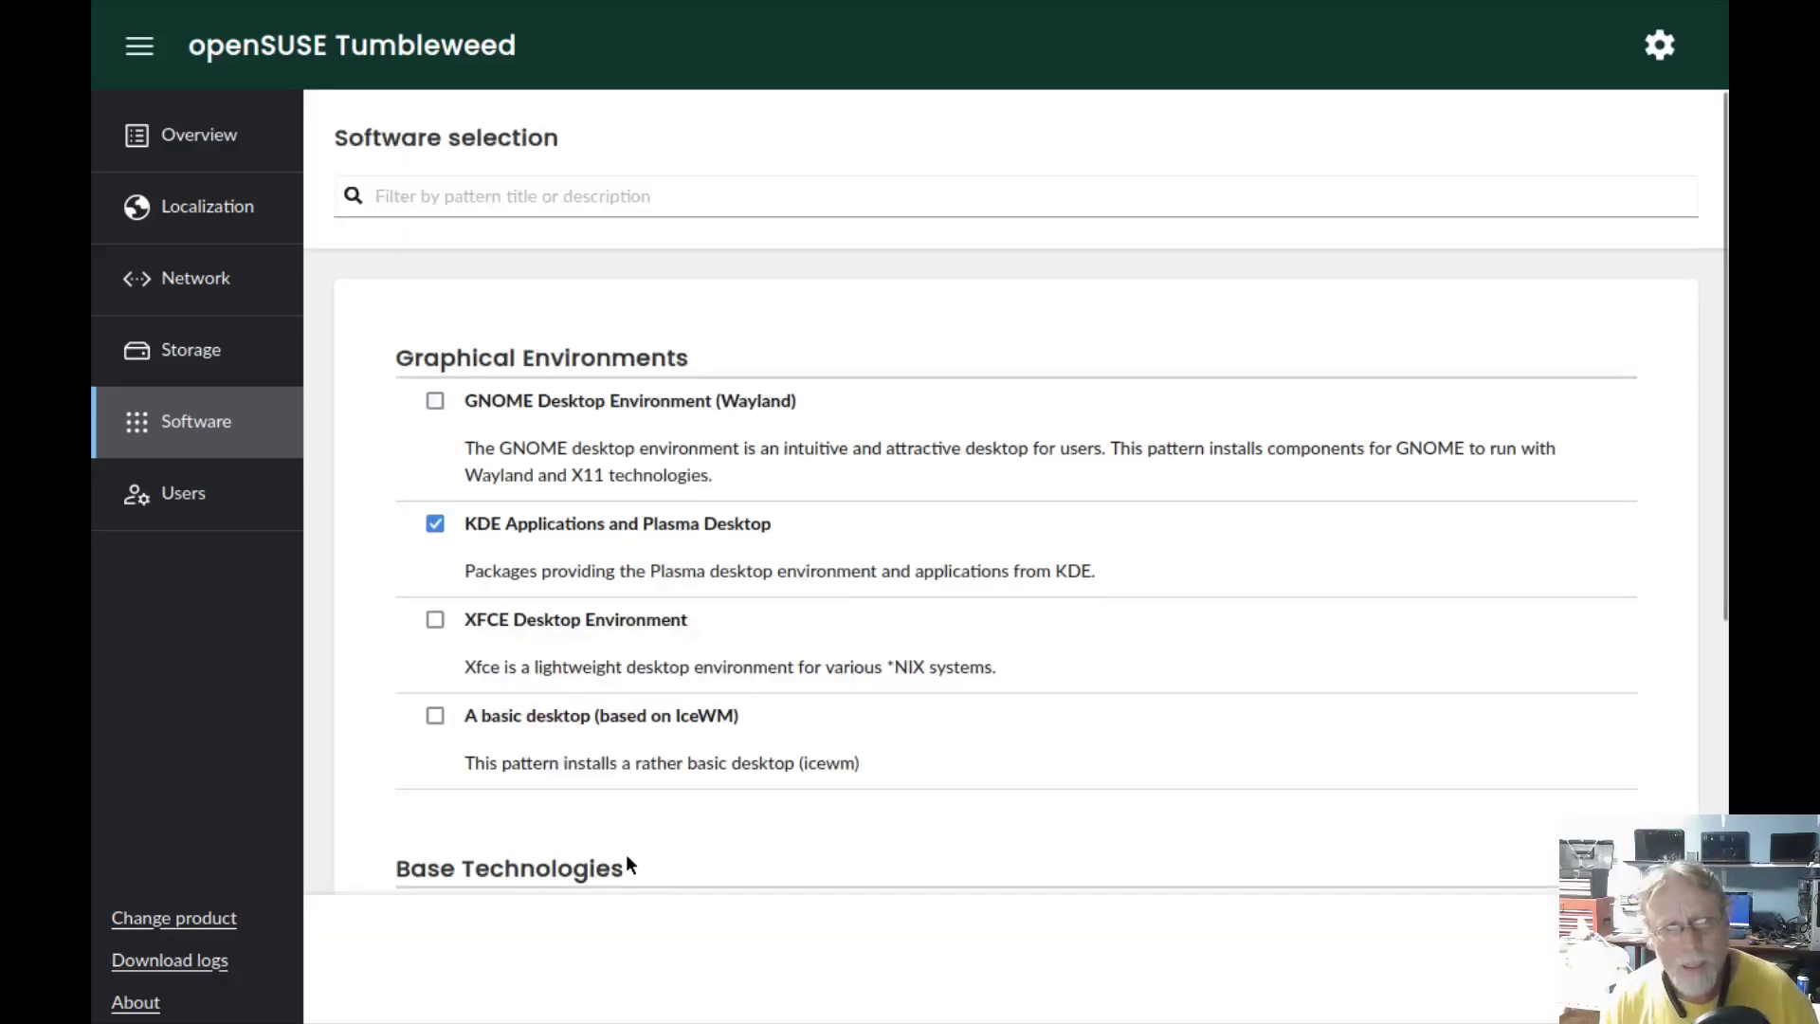
click(433, 716)
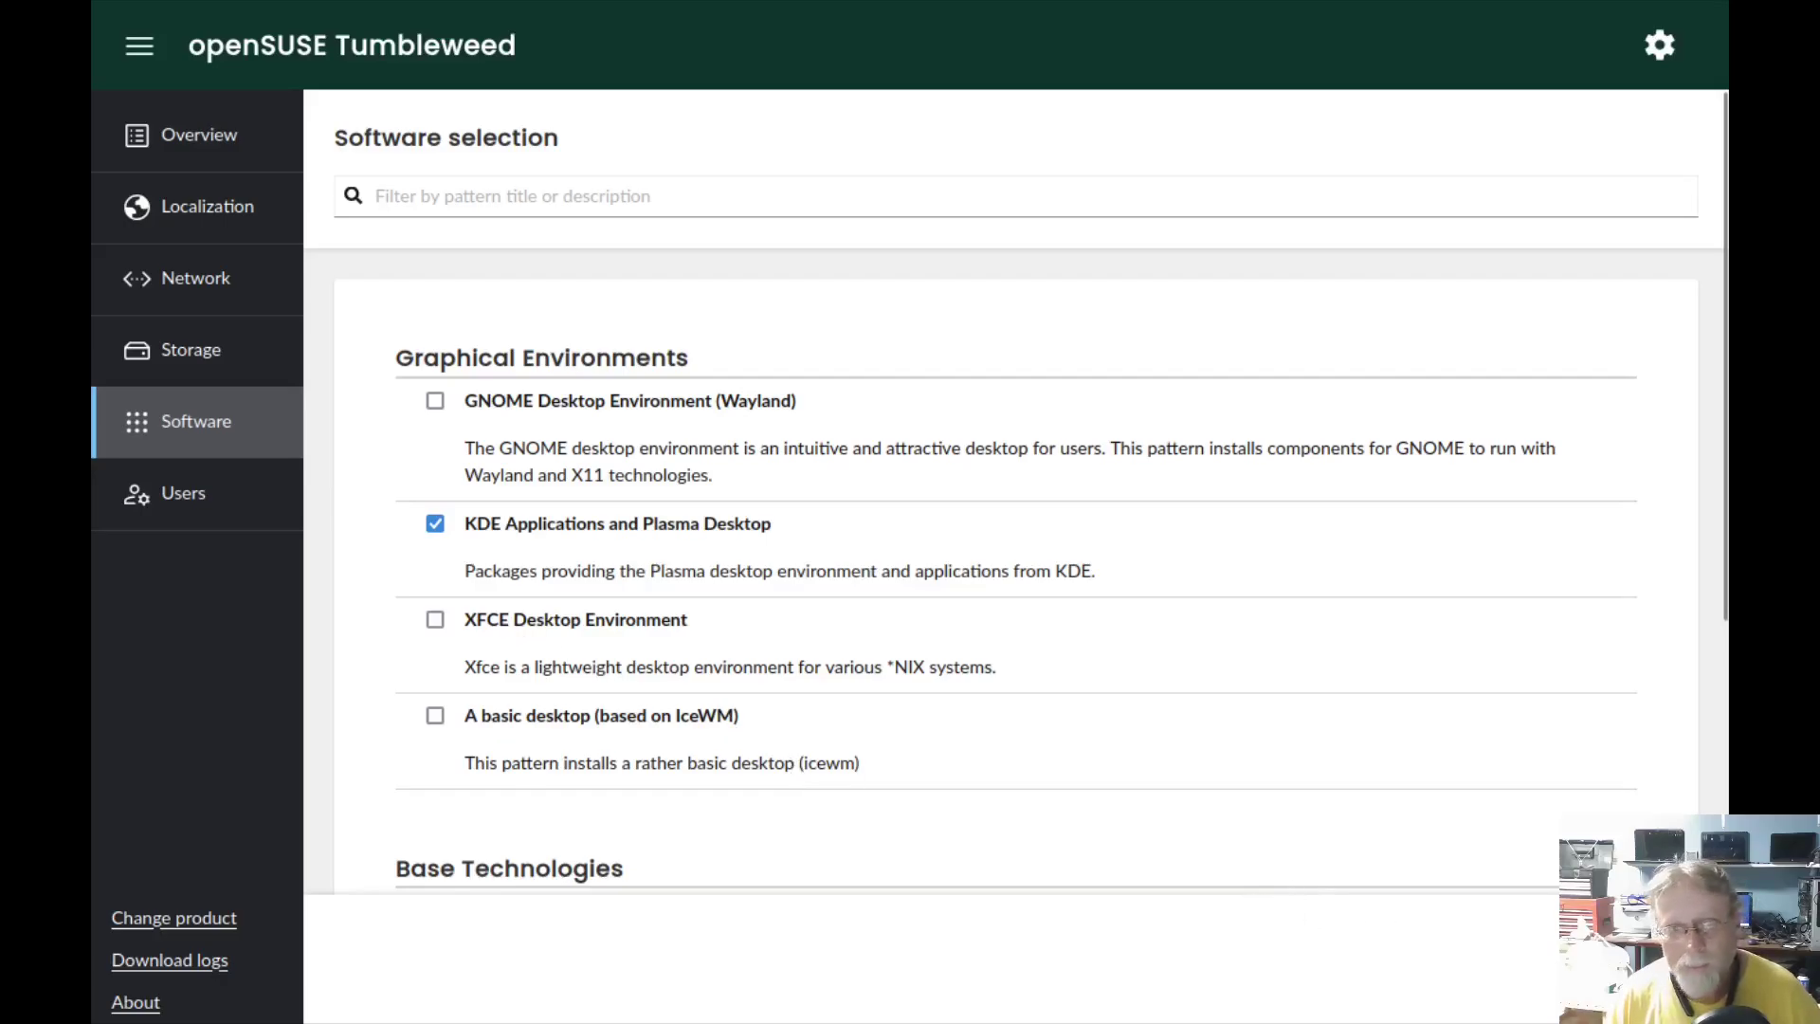
key(Escape)
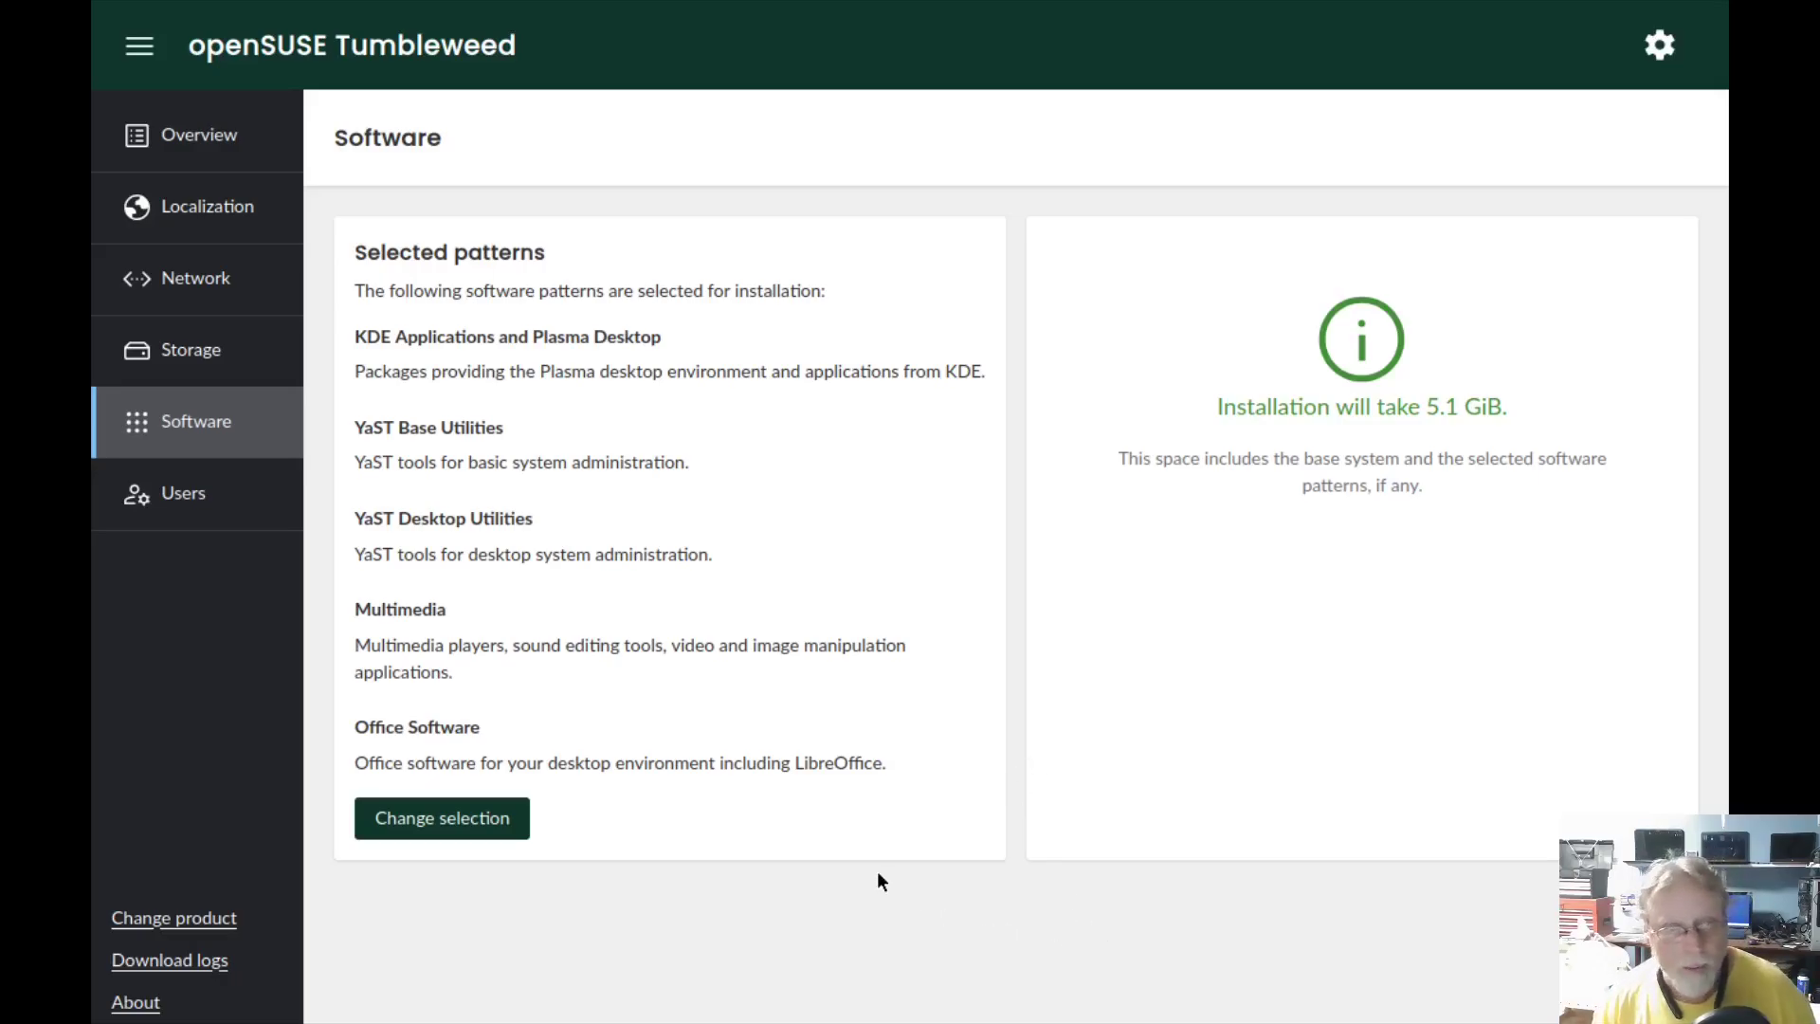
- Visit the Users page, then check the Overview: /dev/vda 40 GiB, 5.1 GiB software, ready to install
click(210, 494)
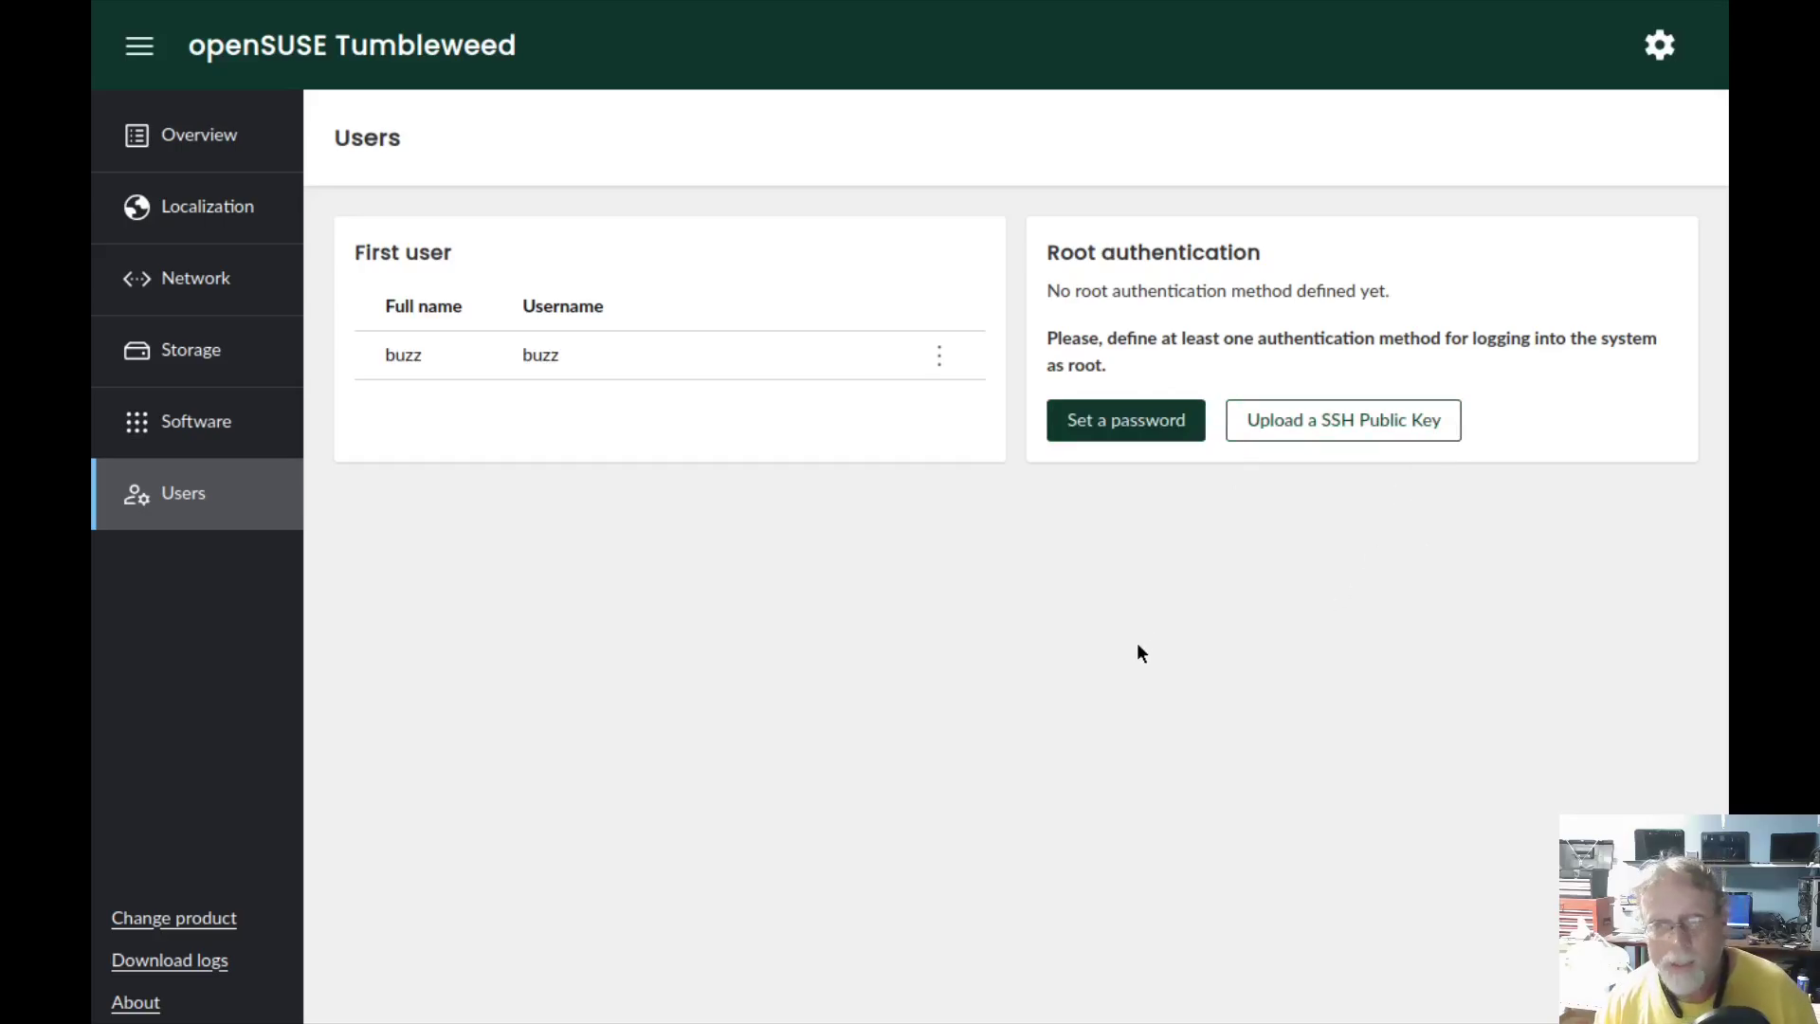
click(204, 137)
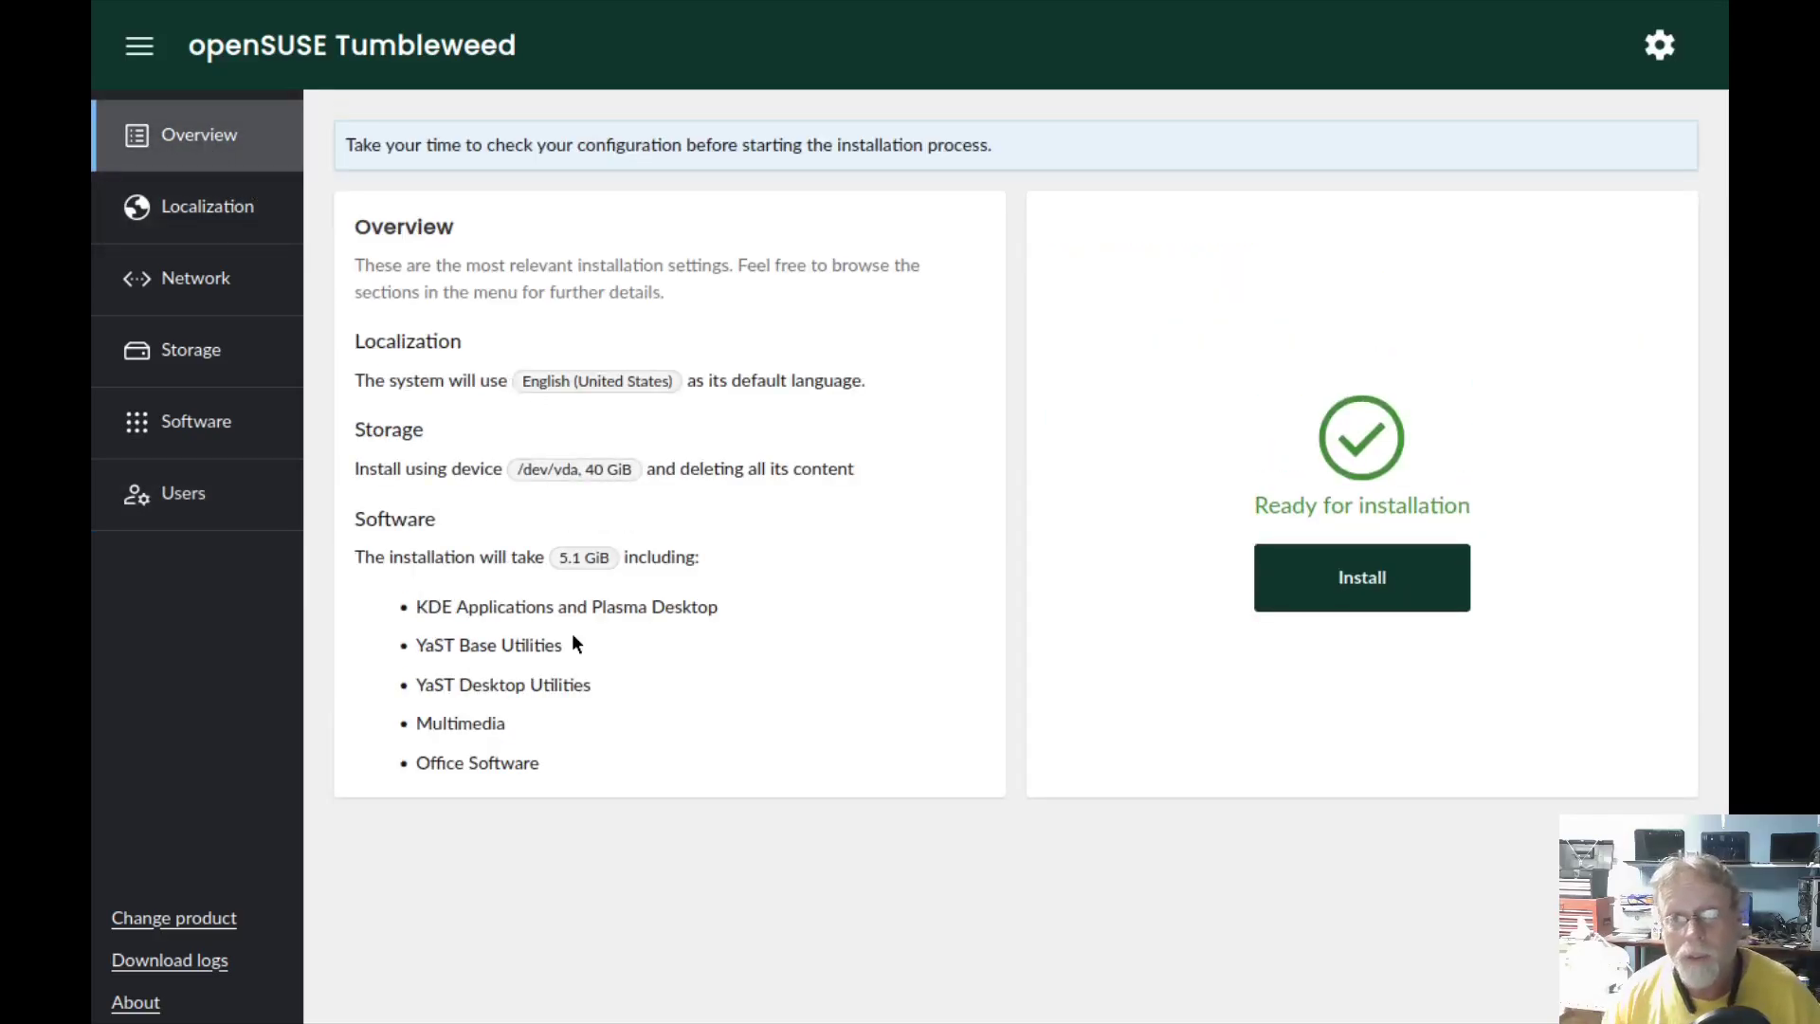
- Start the installation, confirm the disk may be repartitioned, and wait for it to complete
click(1363, 577)
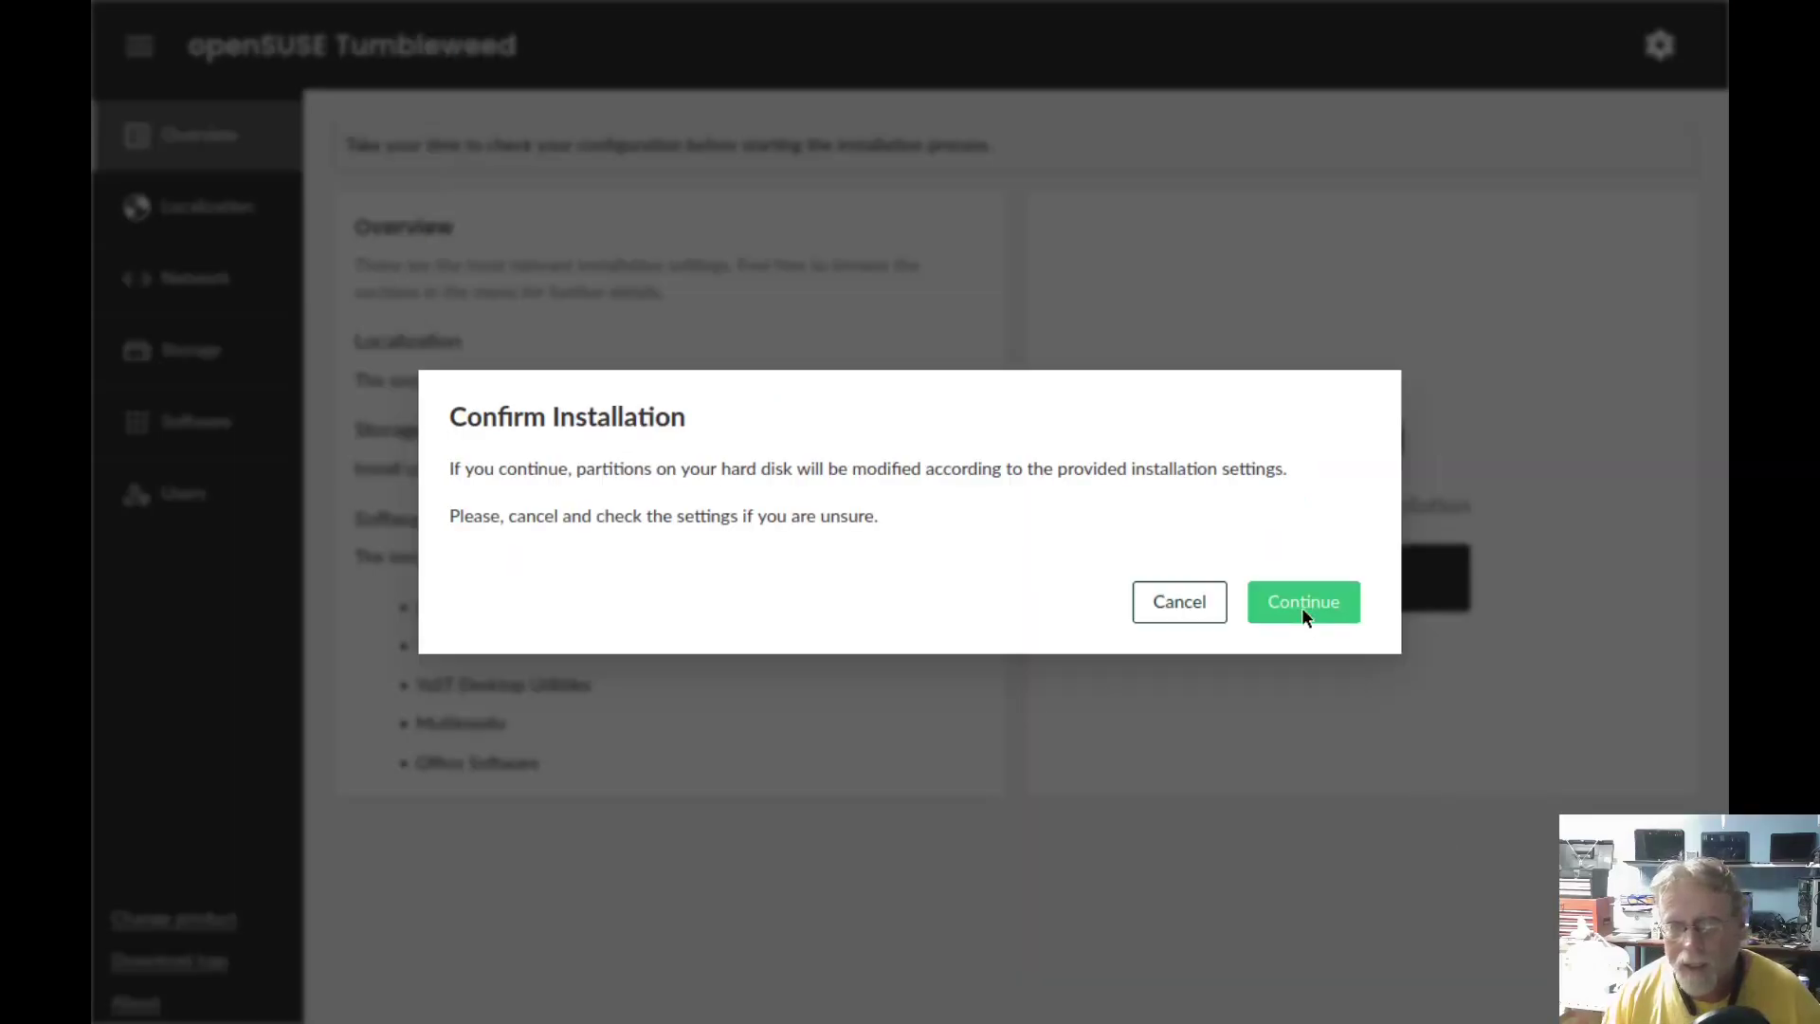
click(1303, 603)
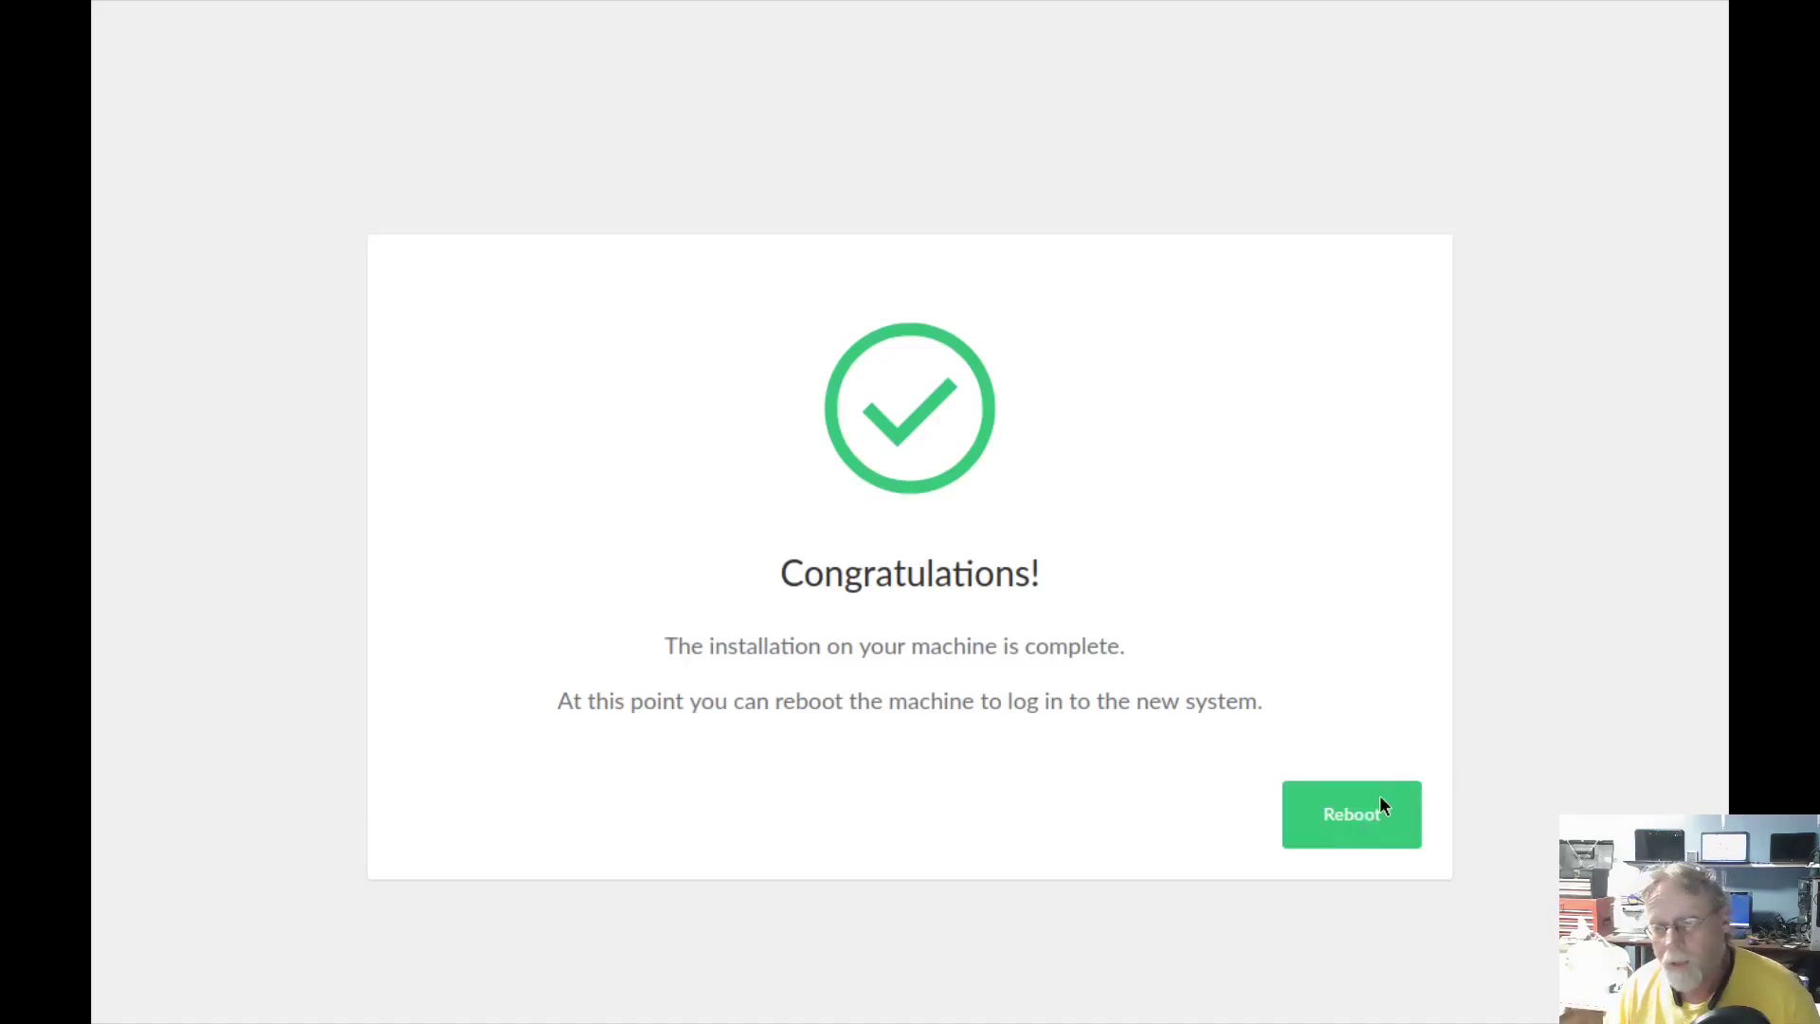
- Reboot into the new Tumbleweed, make the VM display fullscreen, and dismiss the Welcome window for good
click(1379, 801)
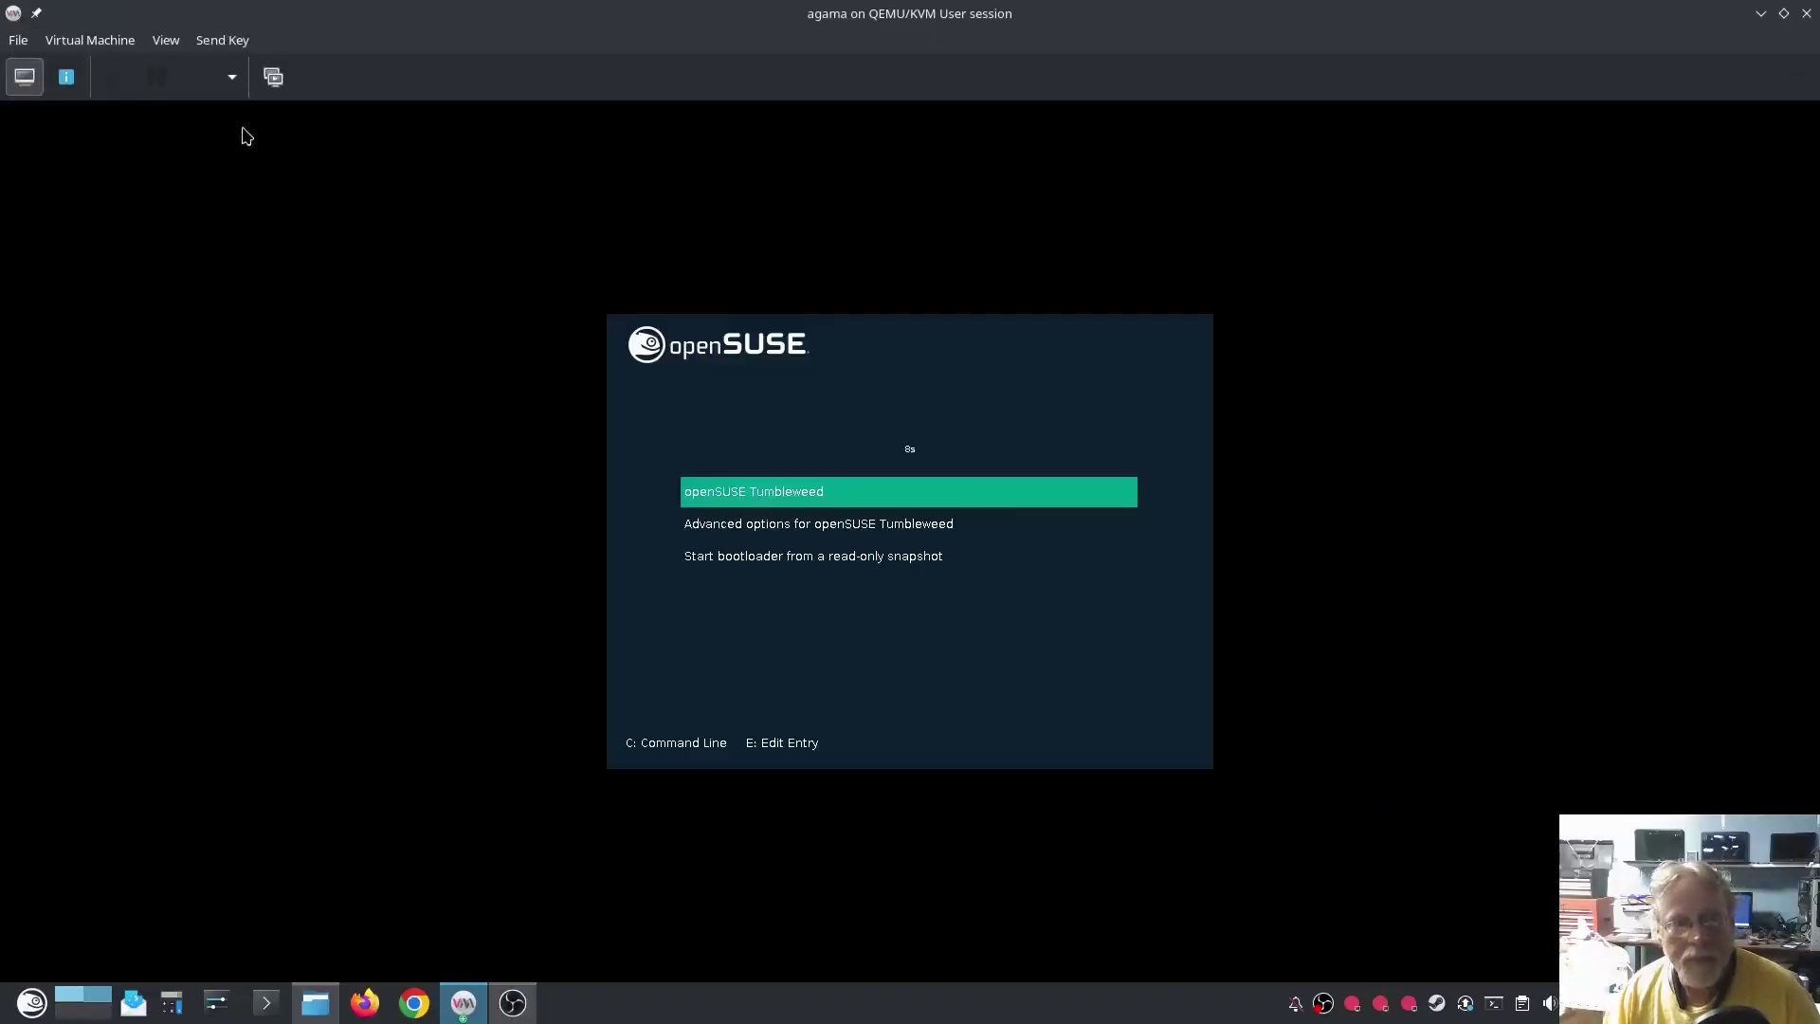
click(166, 40)
click(202, 144)
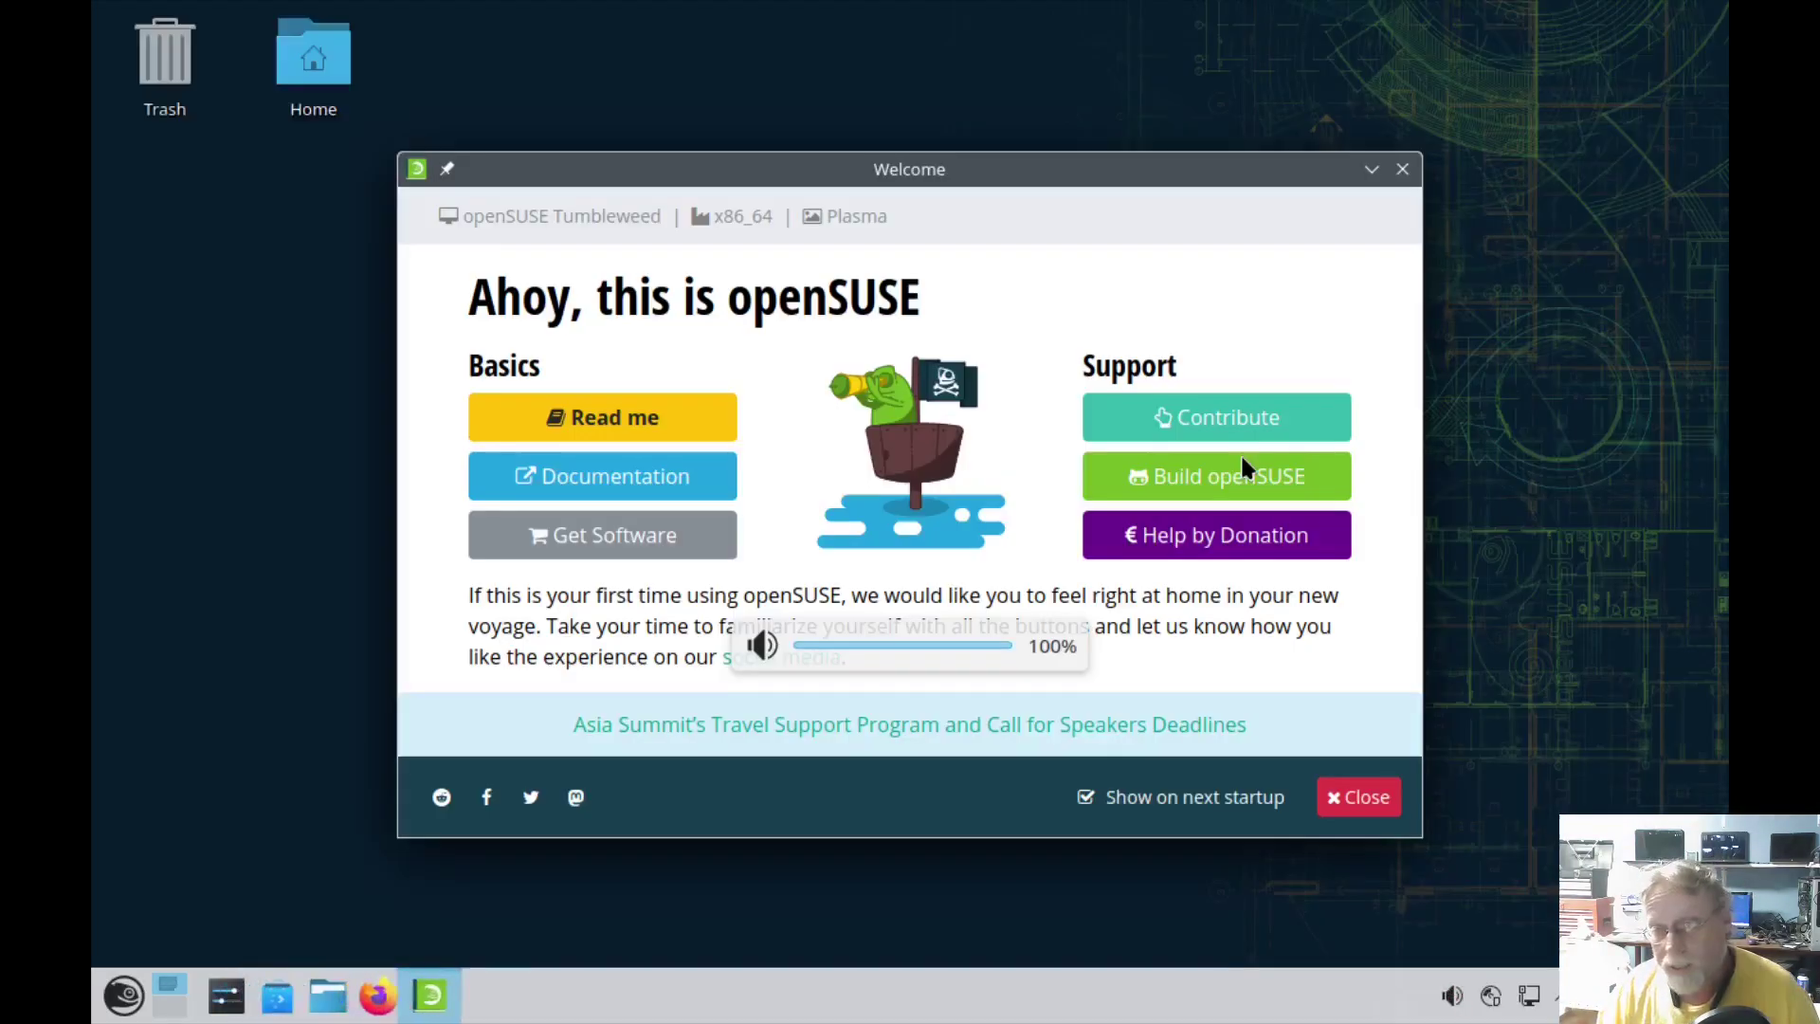
click(1161, 804)
click(1356, 799)
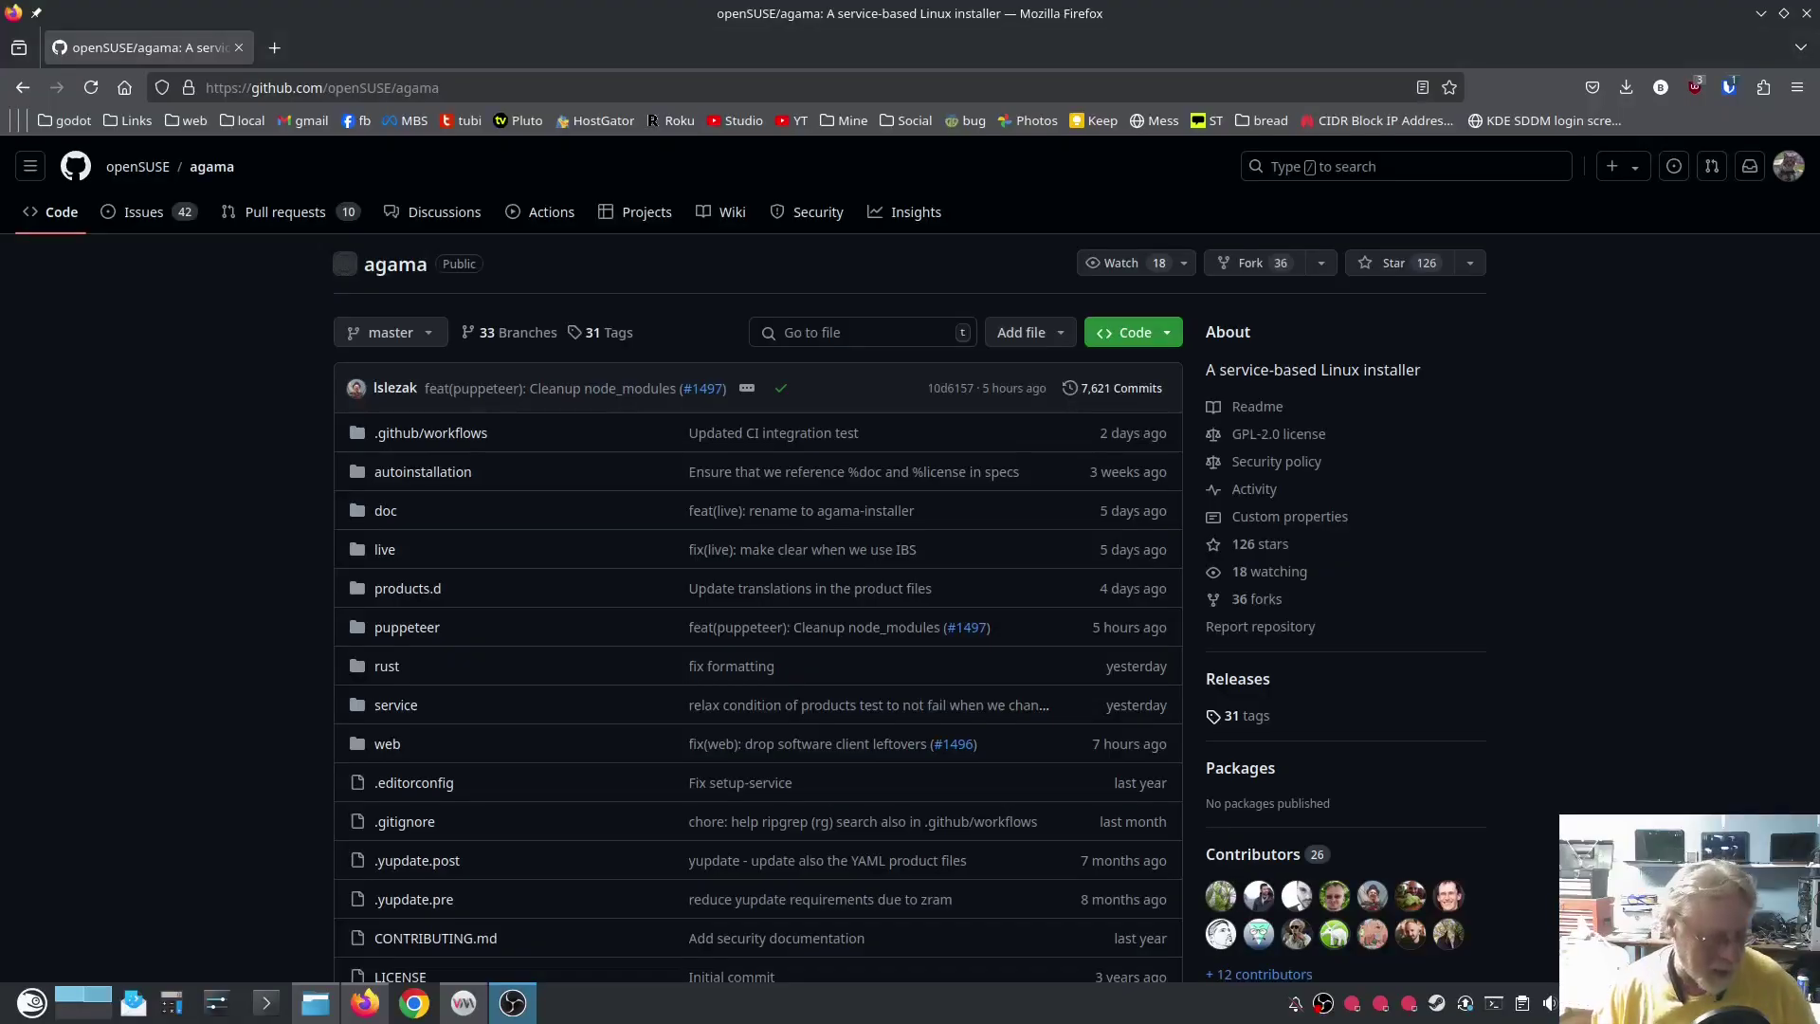
- Scroll the openSUSE/agama README down to the Running Agama section with its ISO download link
scroll(1536, 610, down, 5)
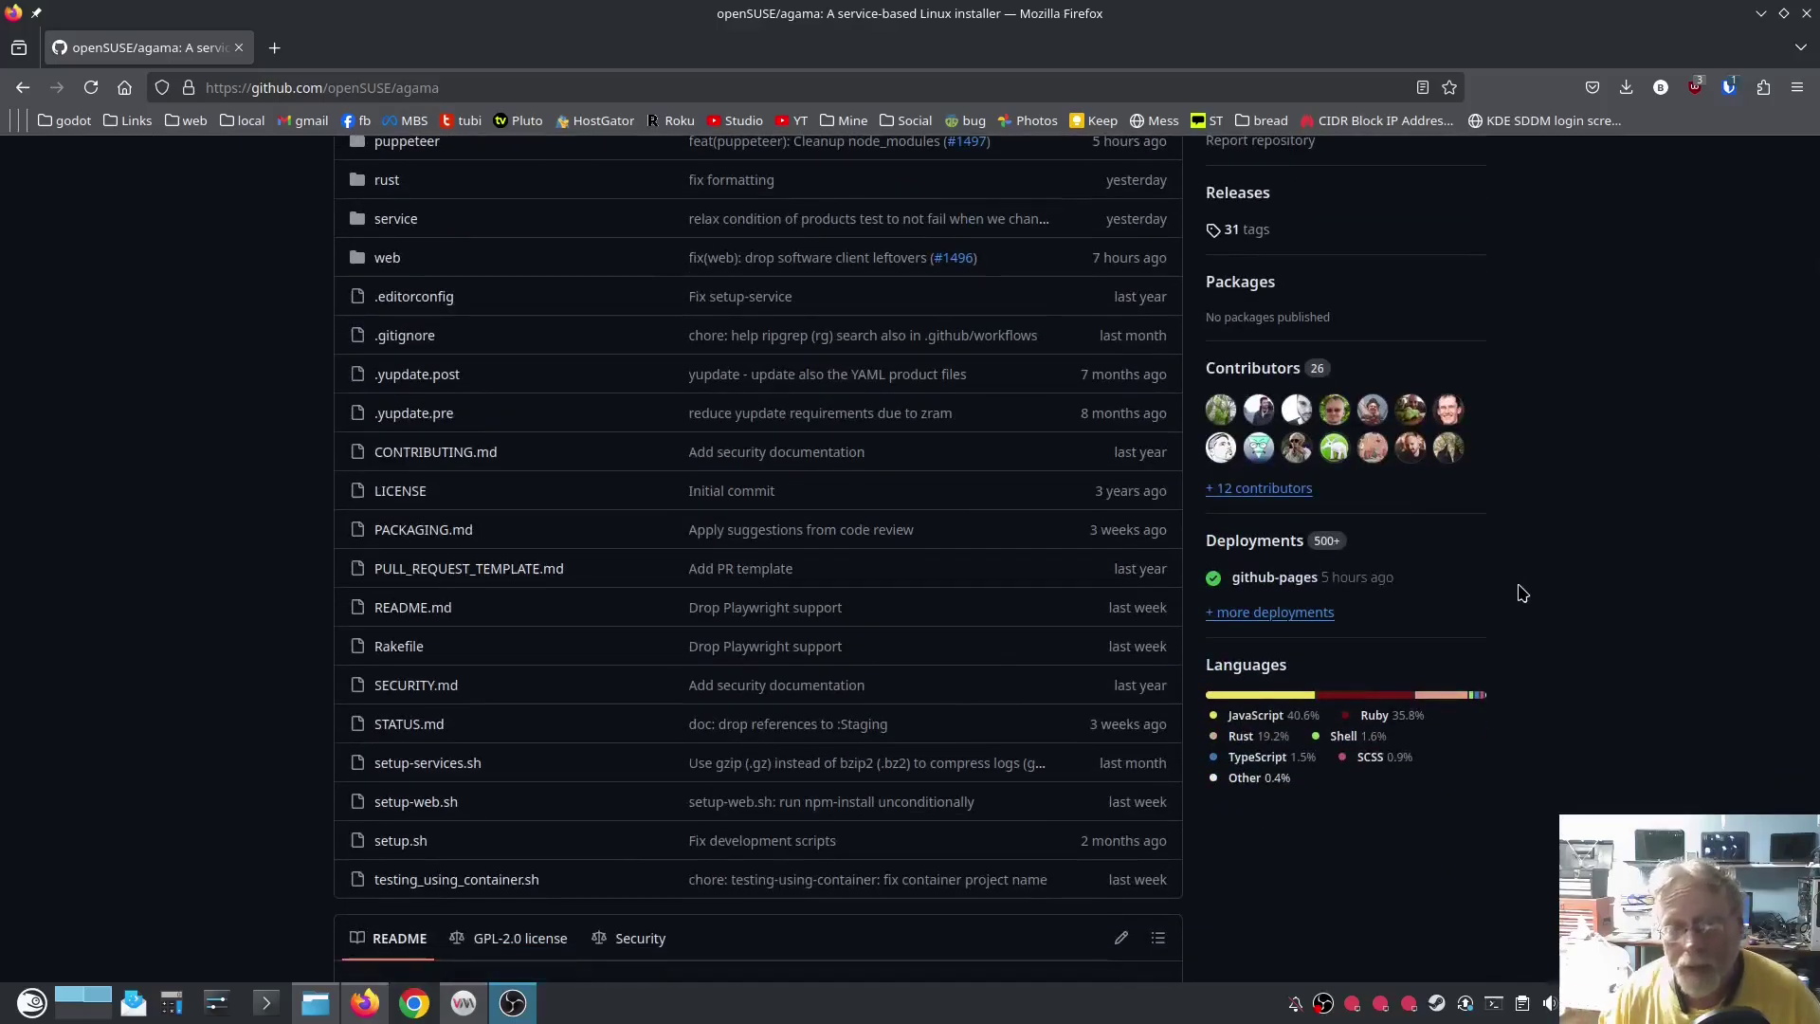
scroll(1579, 787, down, 8)
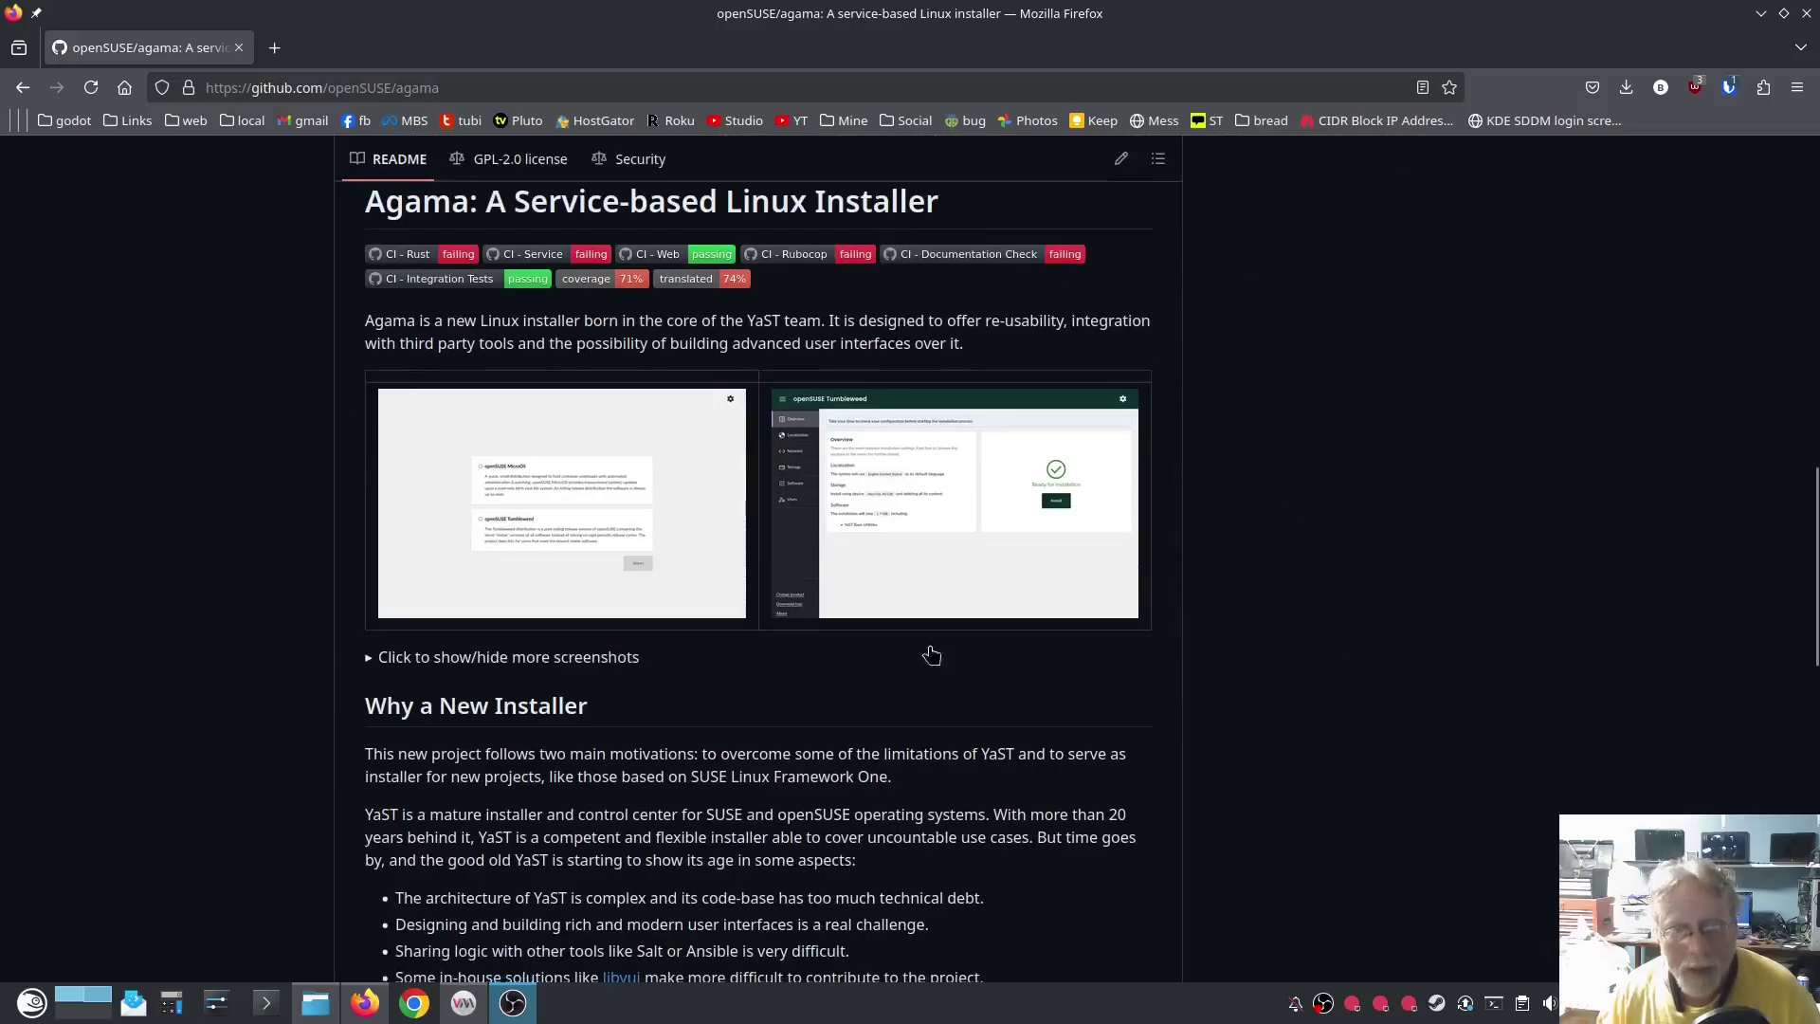
scroll(739, 621, down, 3)
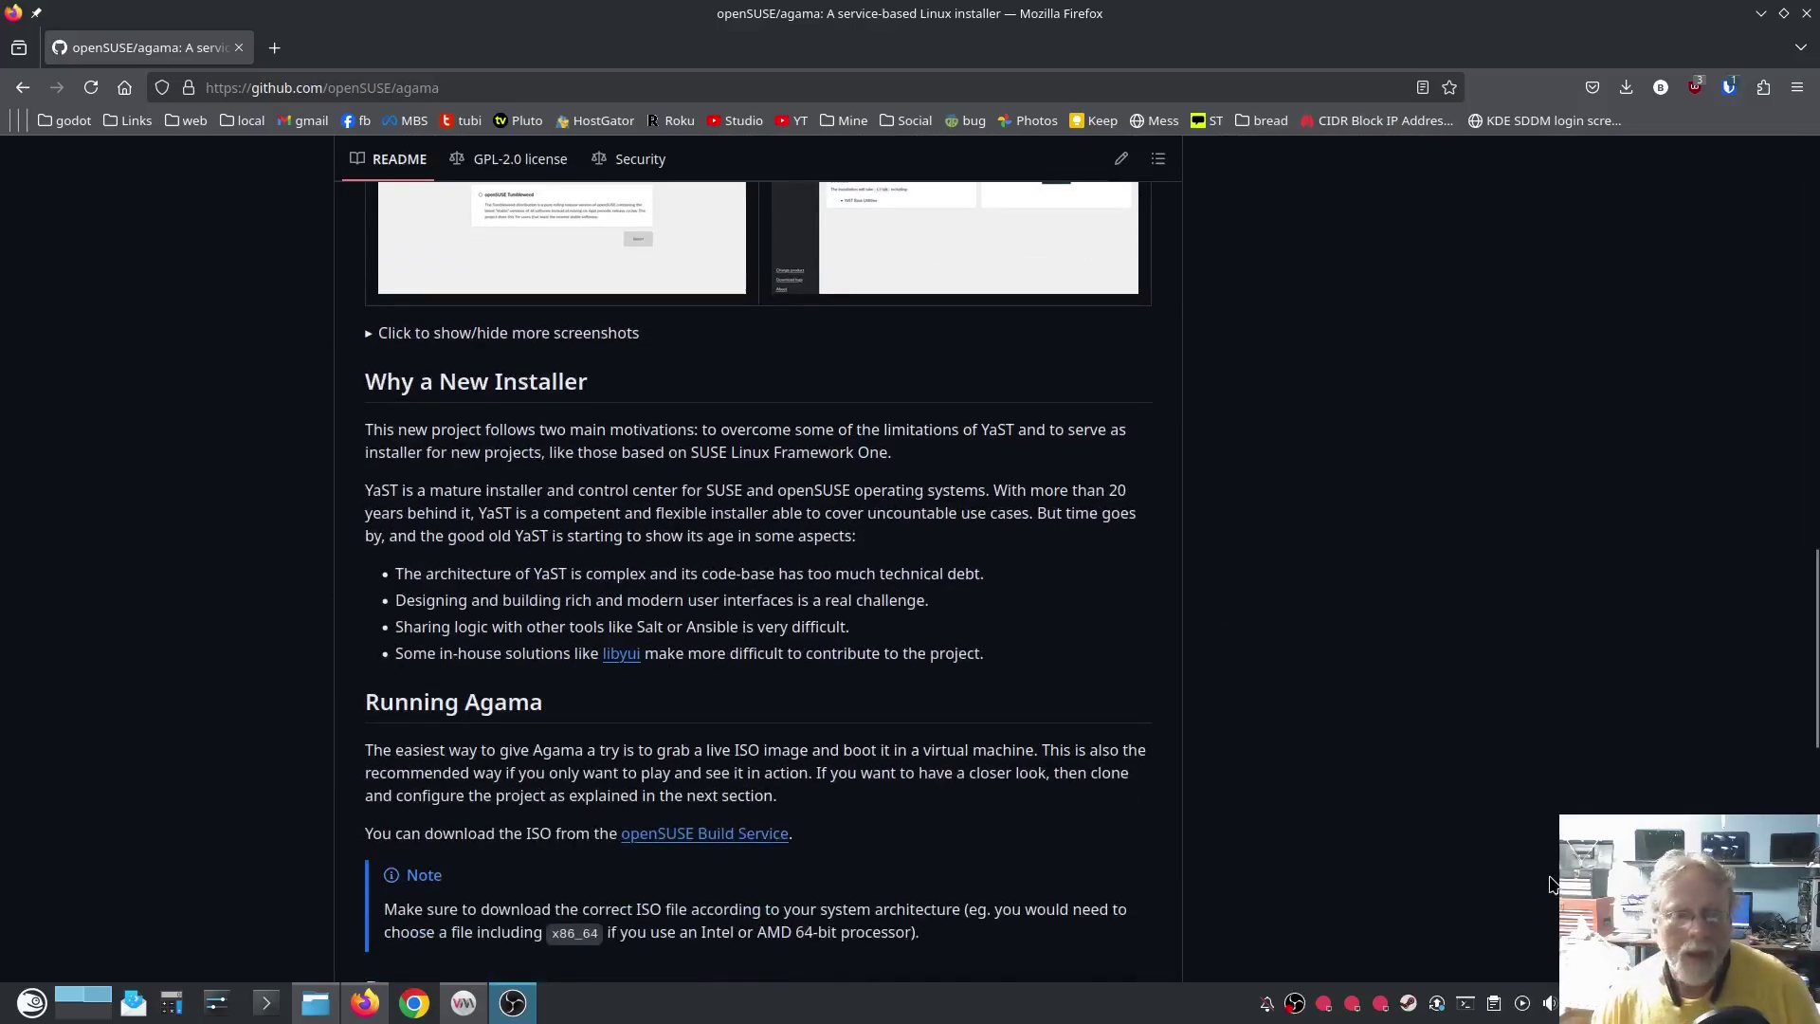
scroll(1182, 613, down, 3)
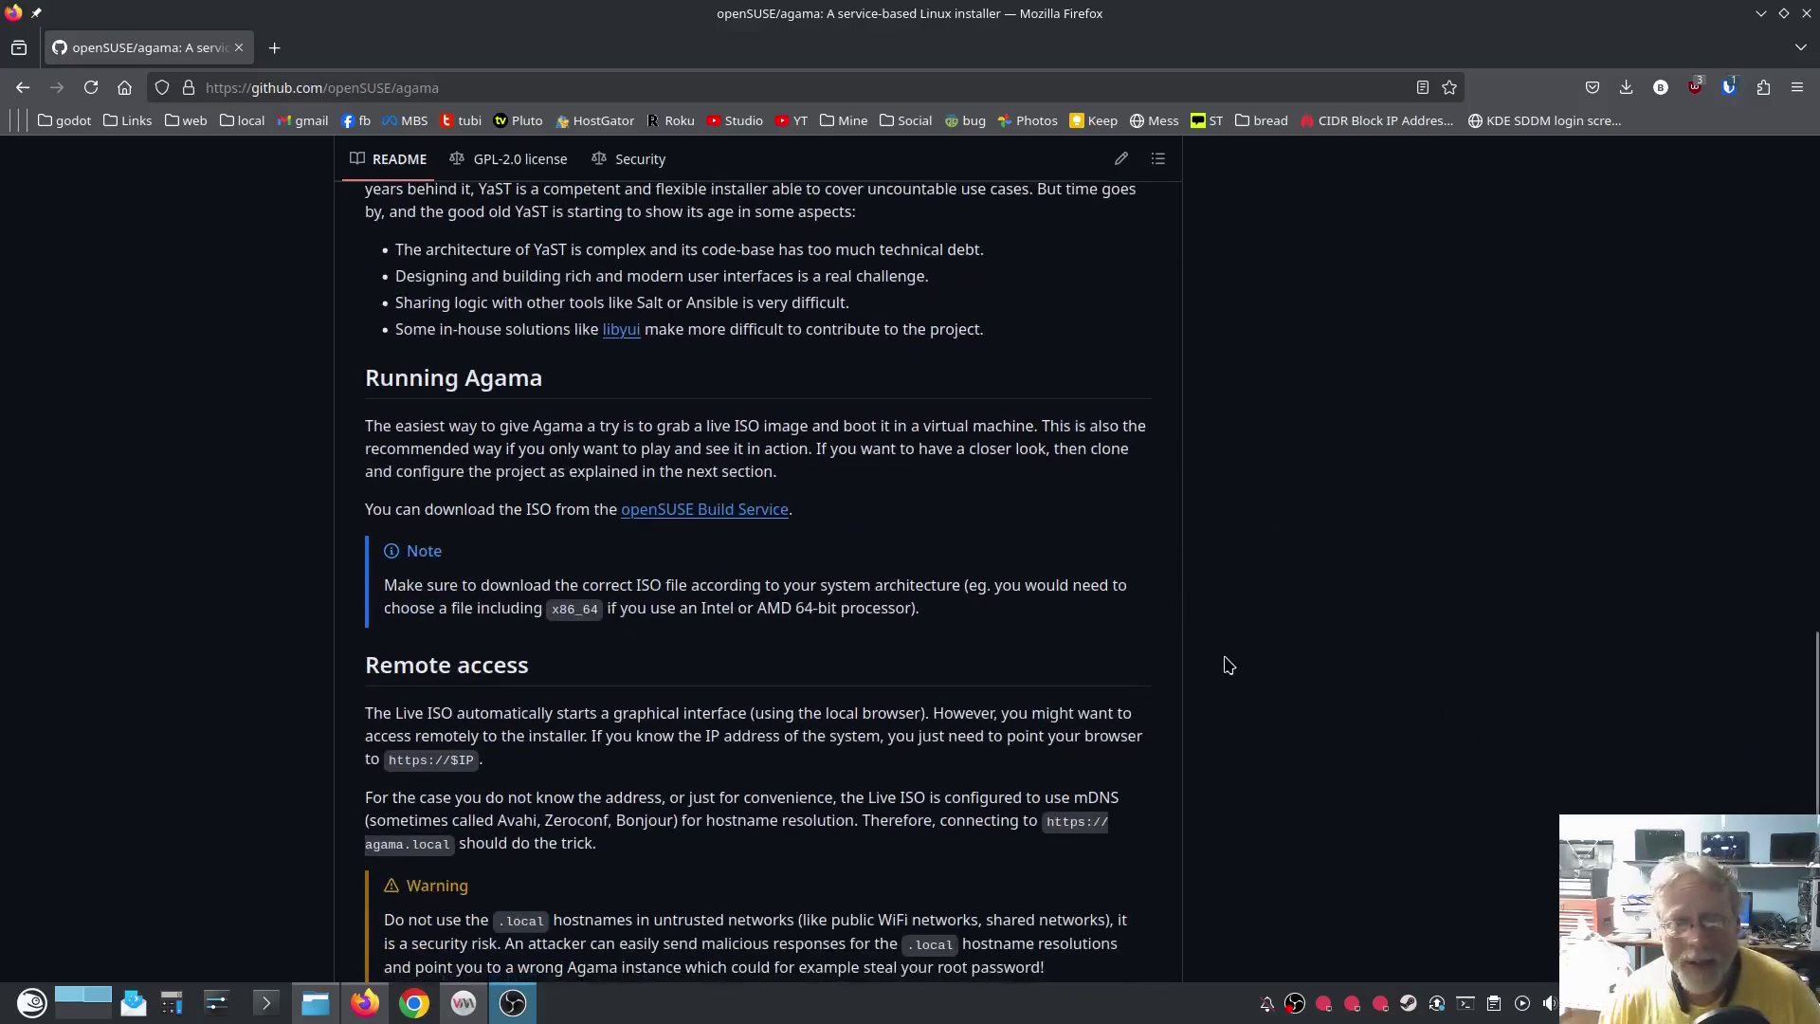
scroll(1228, 665, up, 3)
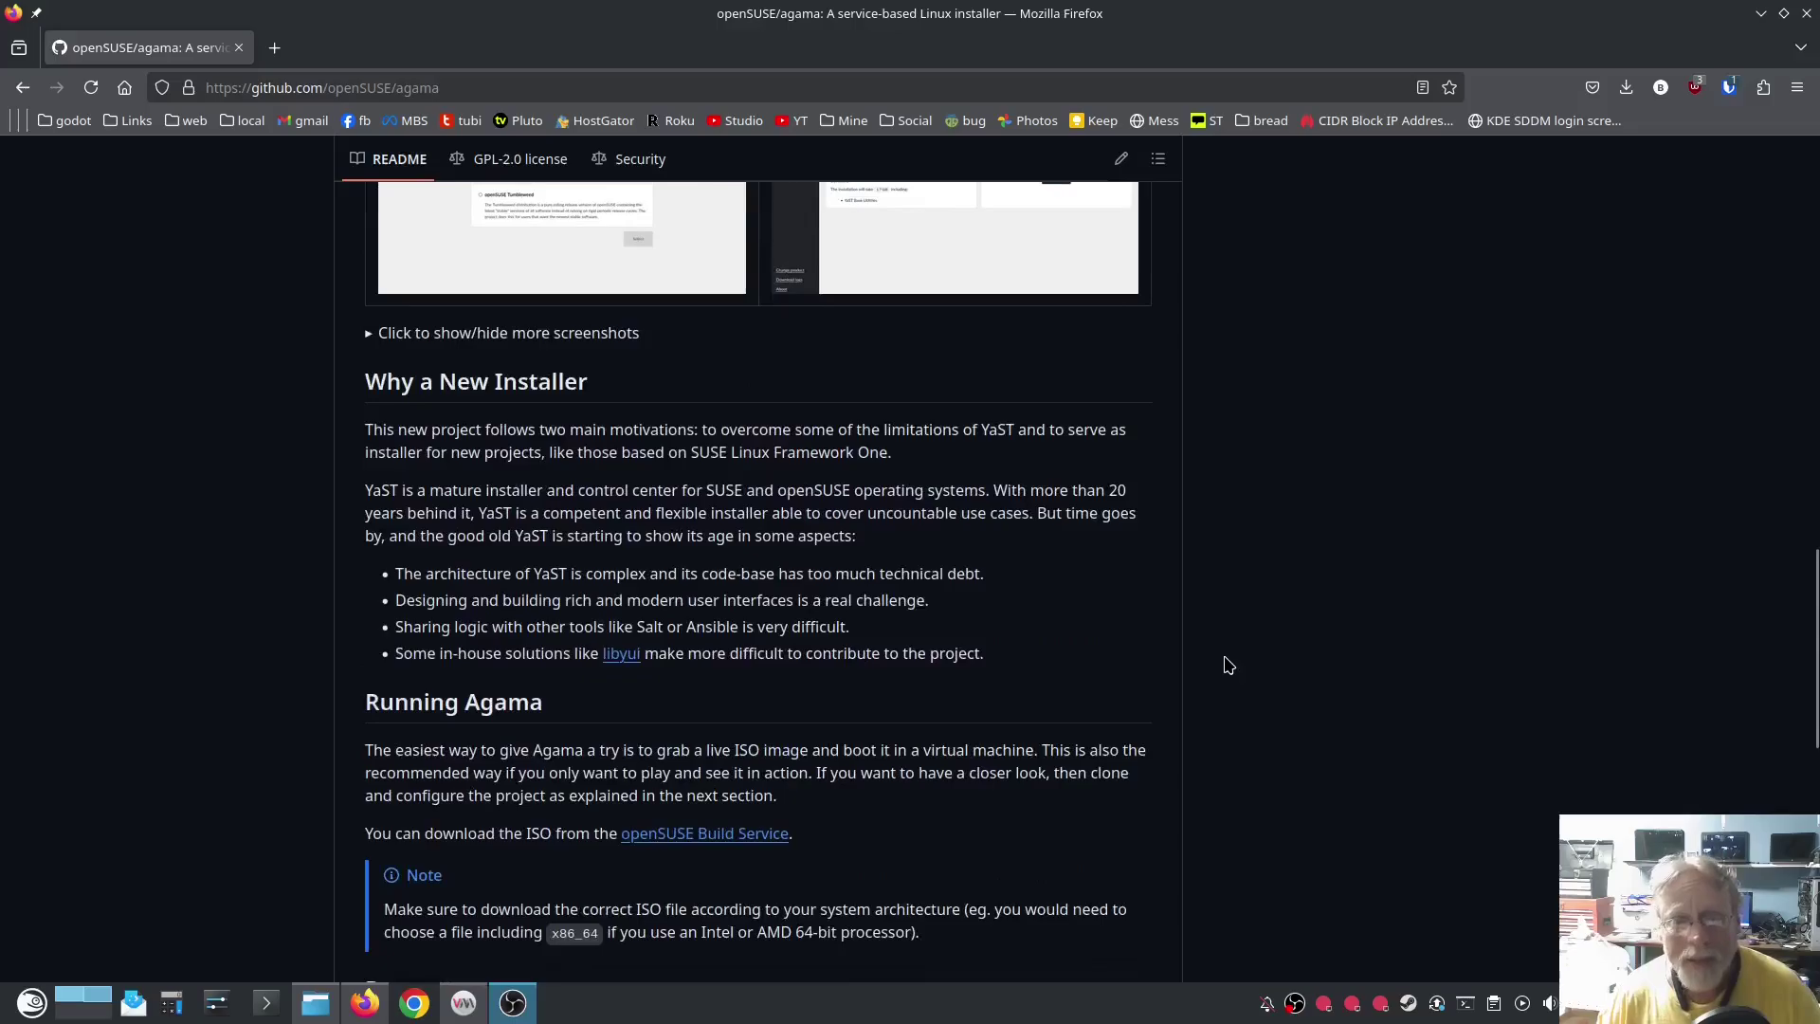
scroll(1228, 665, up, 2)
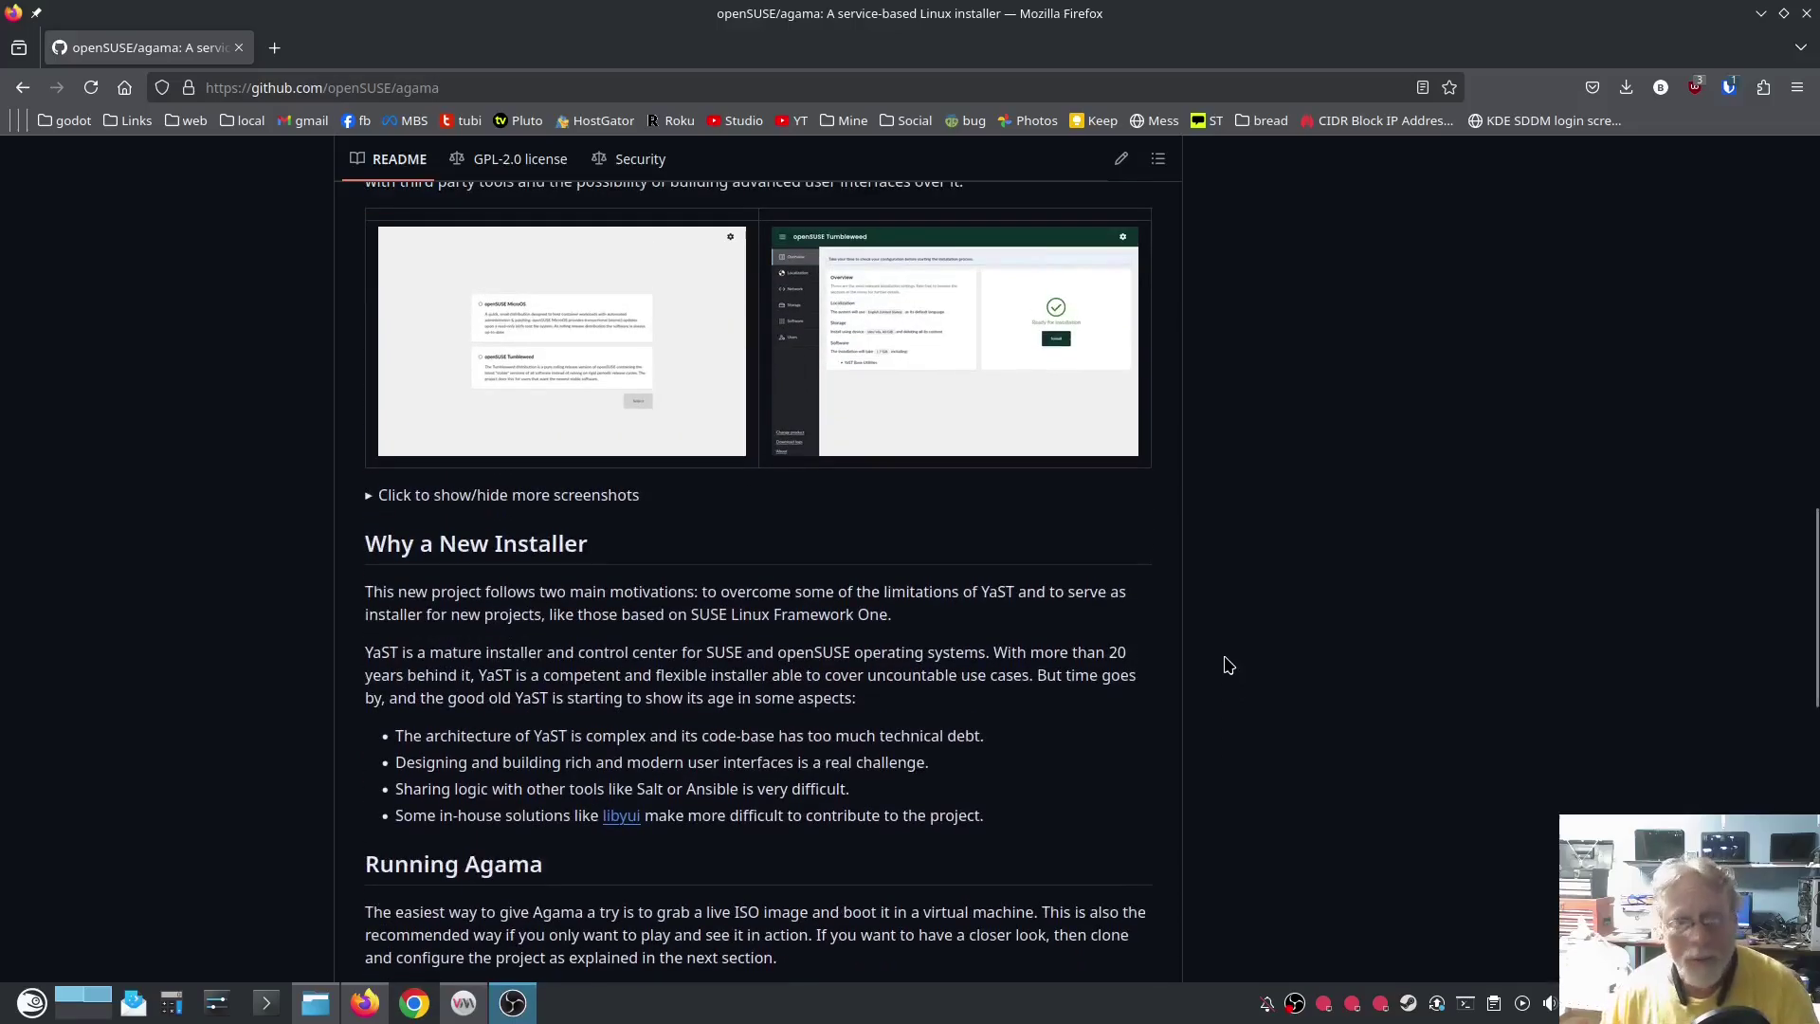
scroll(1229, 666, up, 9)
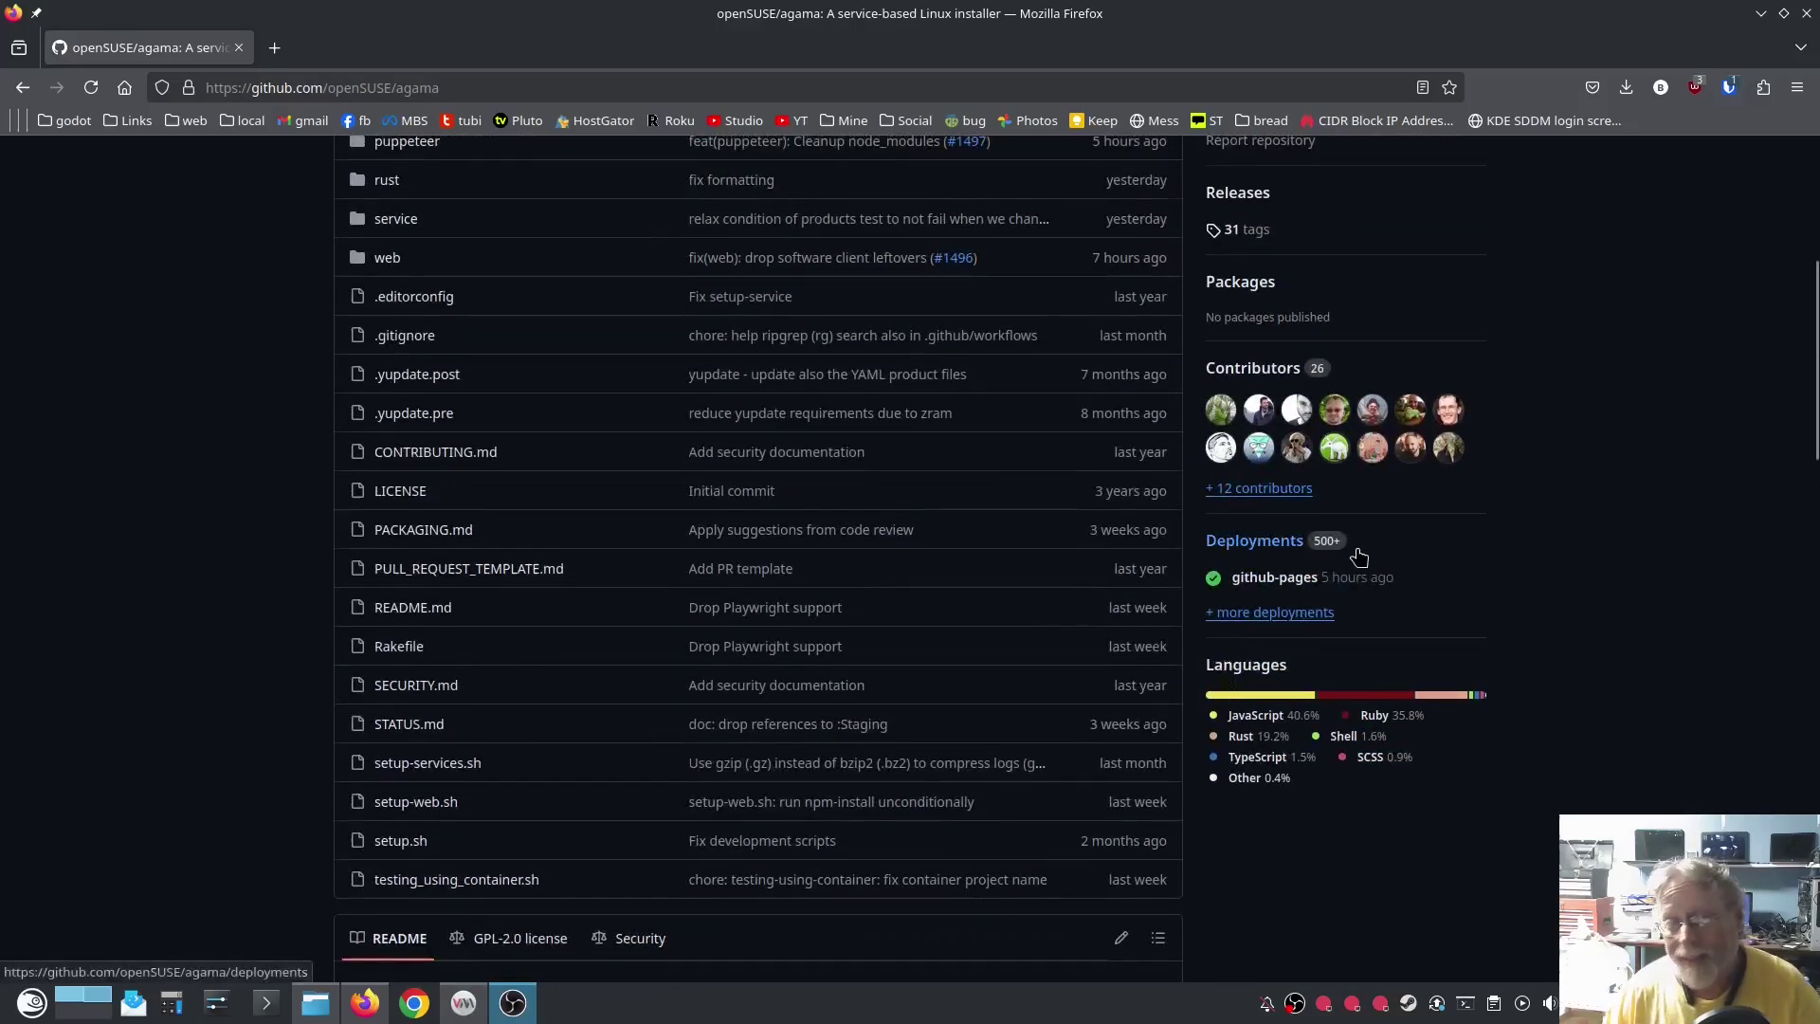
scroll(1352, 601, up, 5)
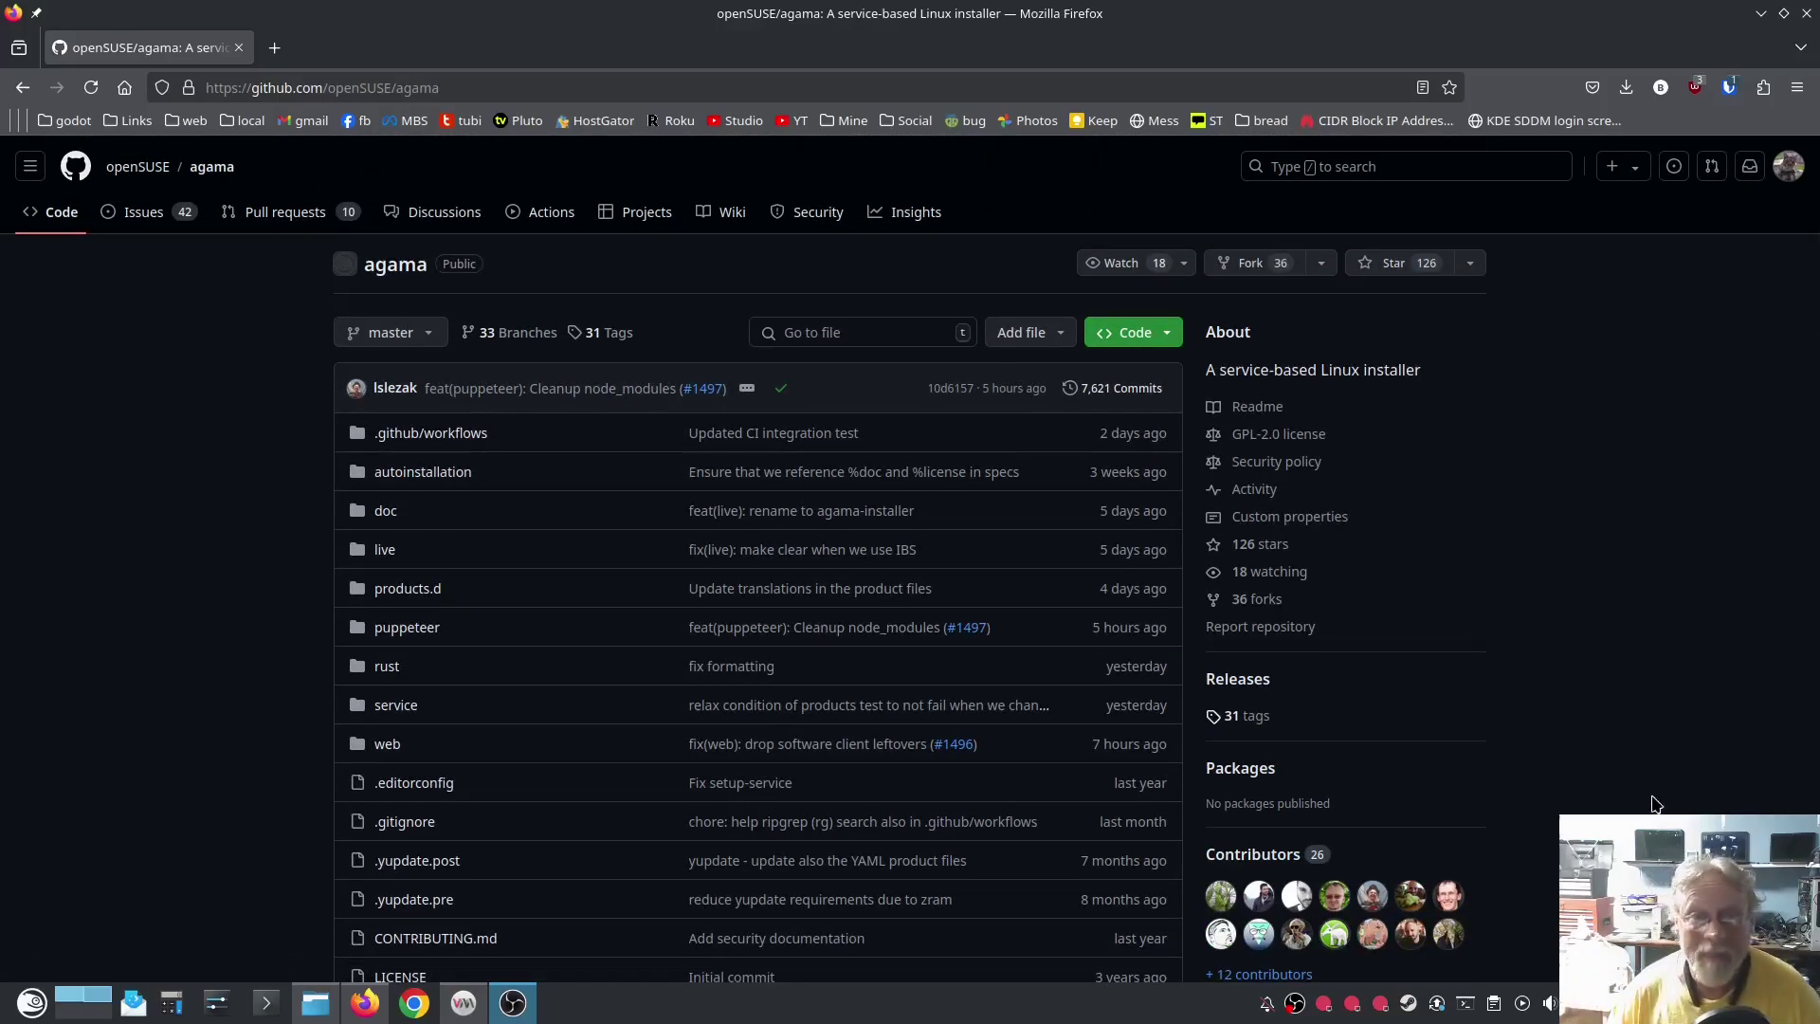
scroll(1506, 729, down, 15)
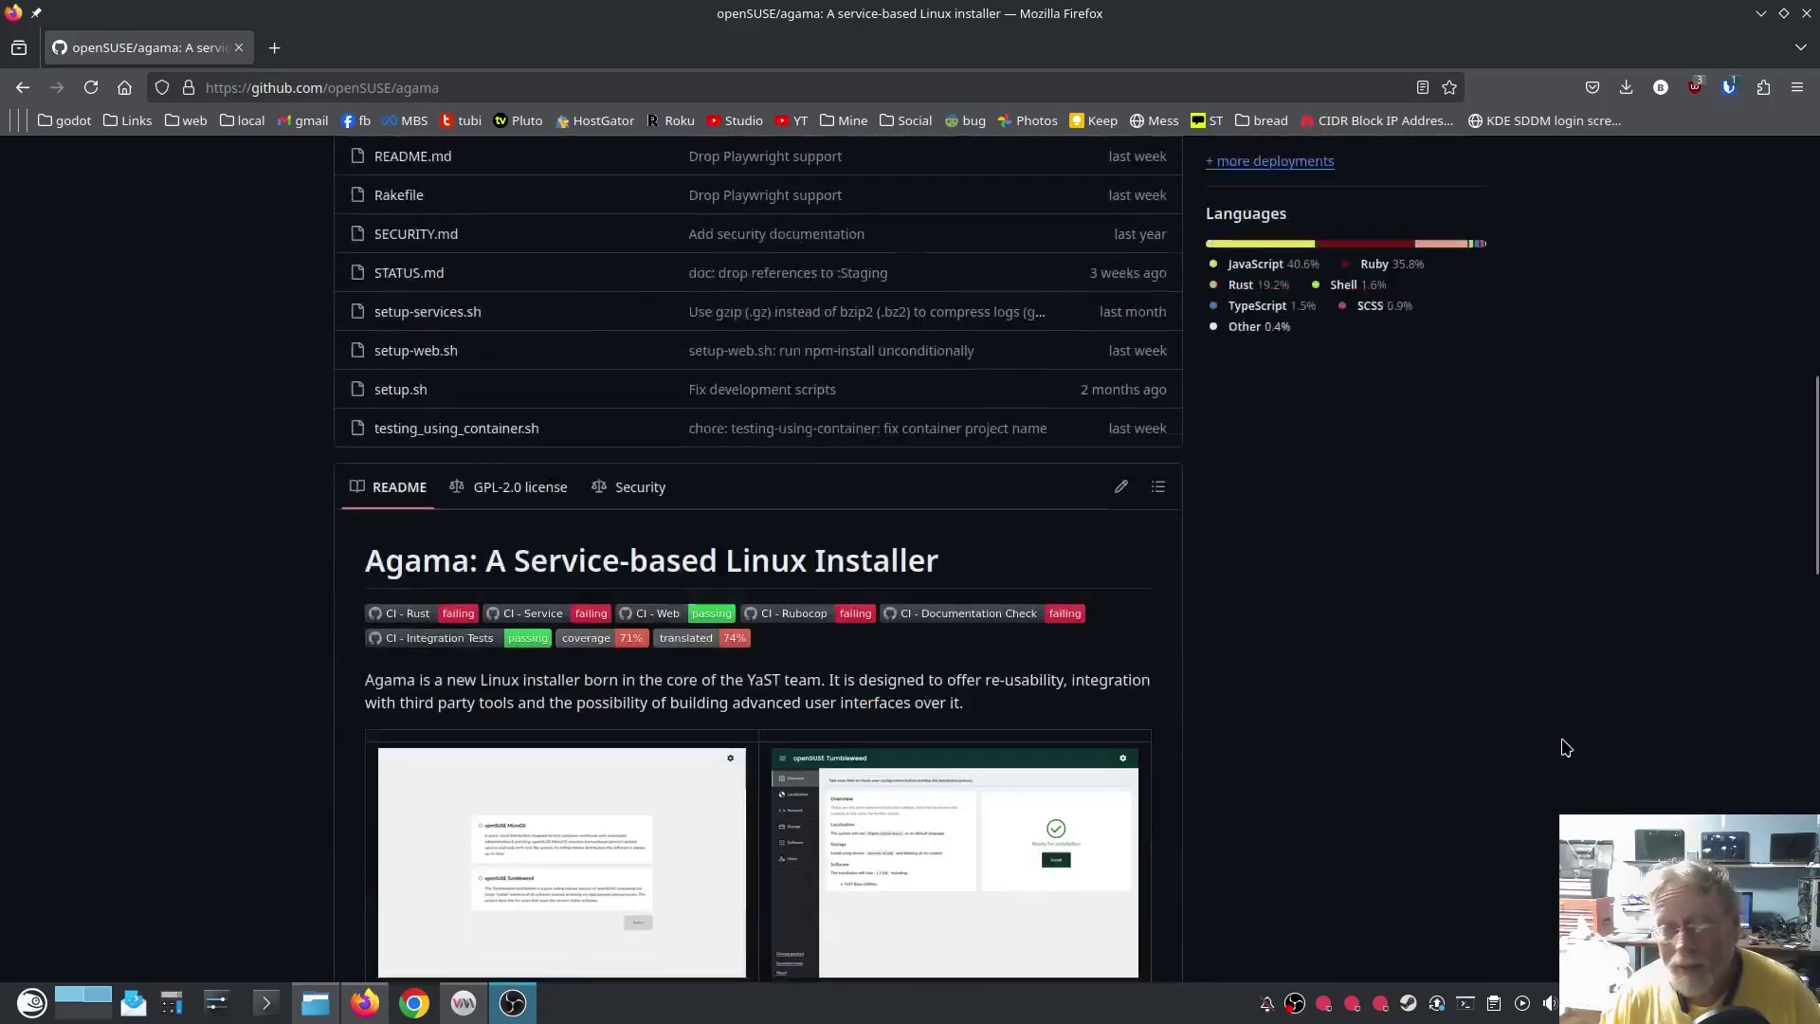
scroll(1495, 727, down, 5)
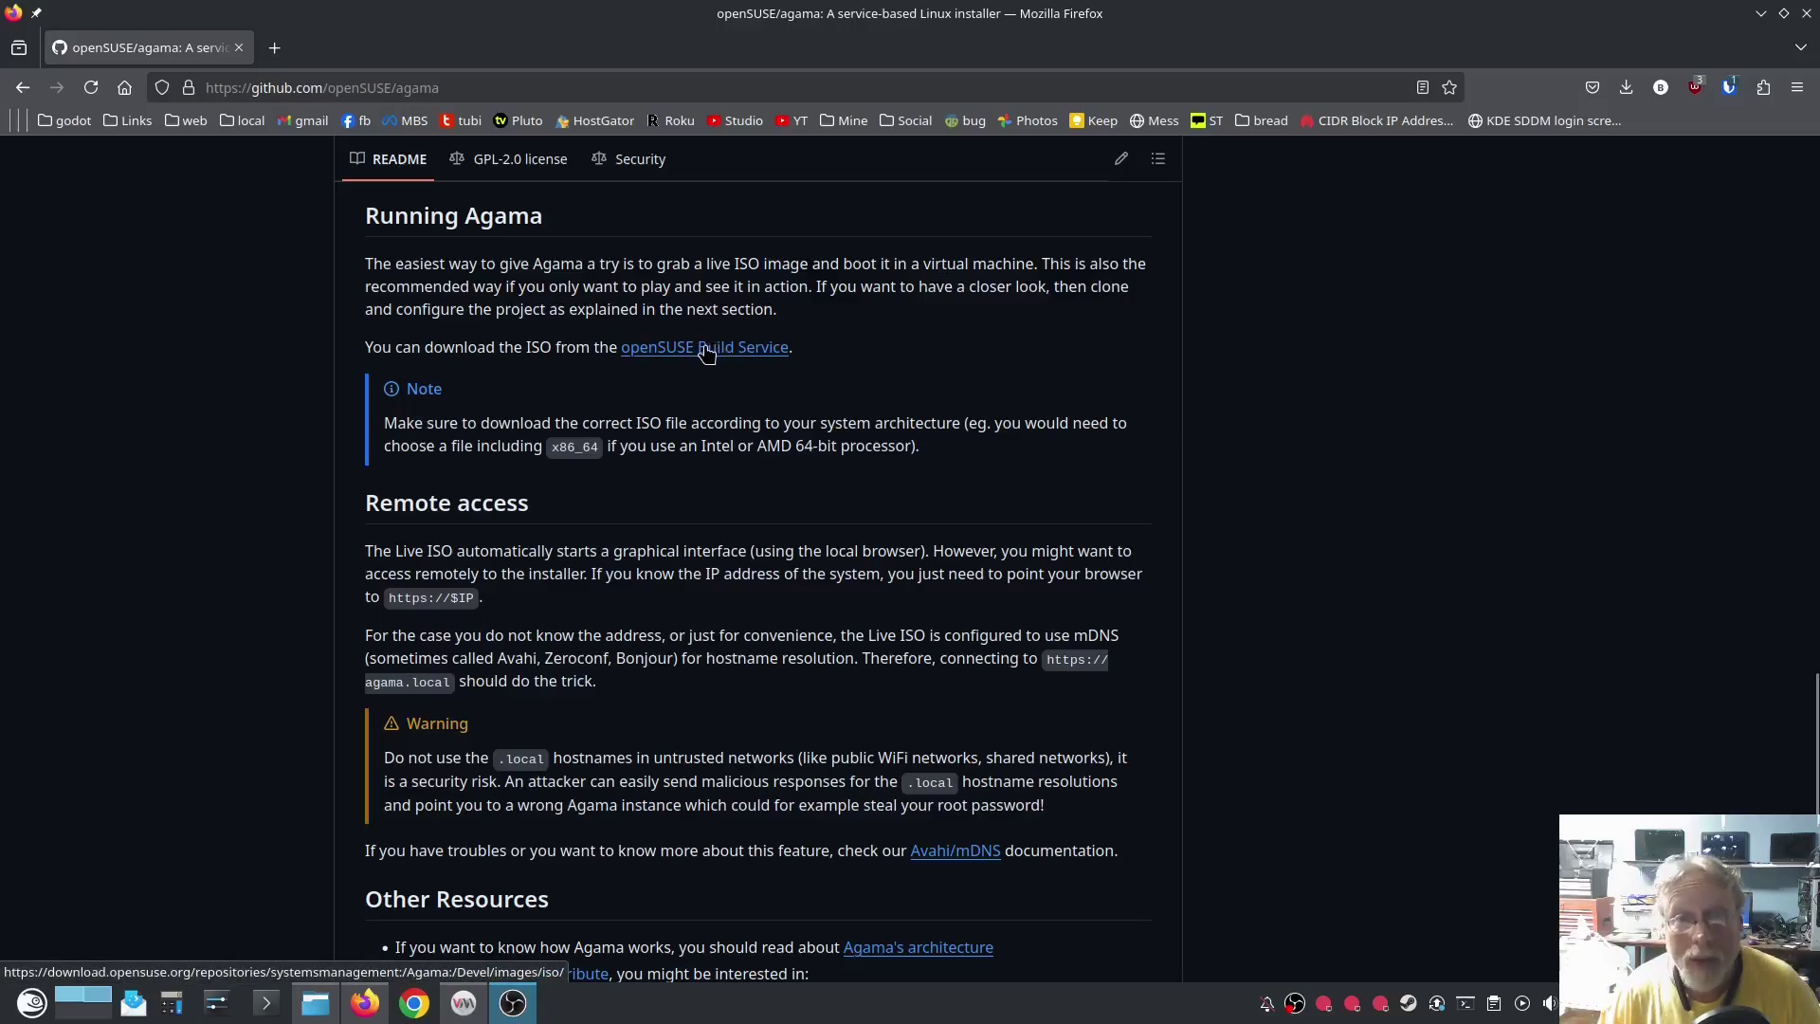
right_click(712, 351)
click(872, 376)
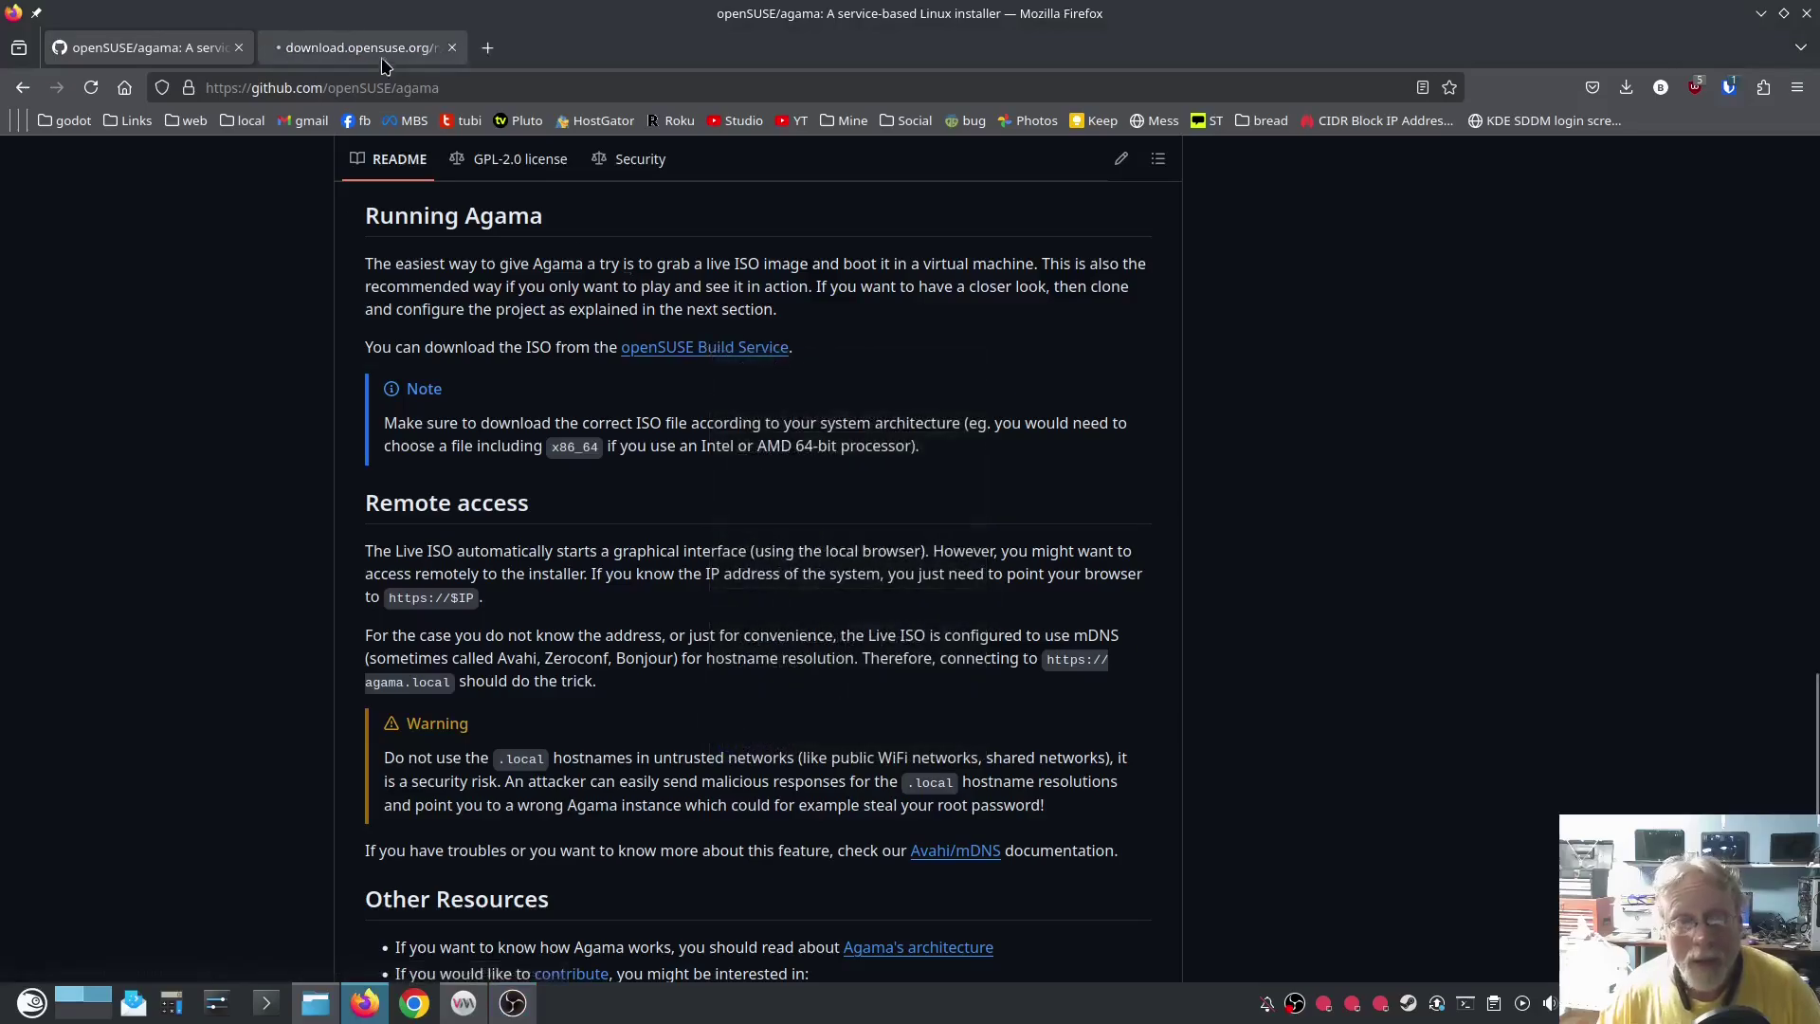
scroll(1497, 777, down, 3)
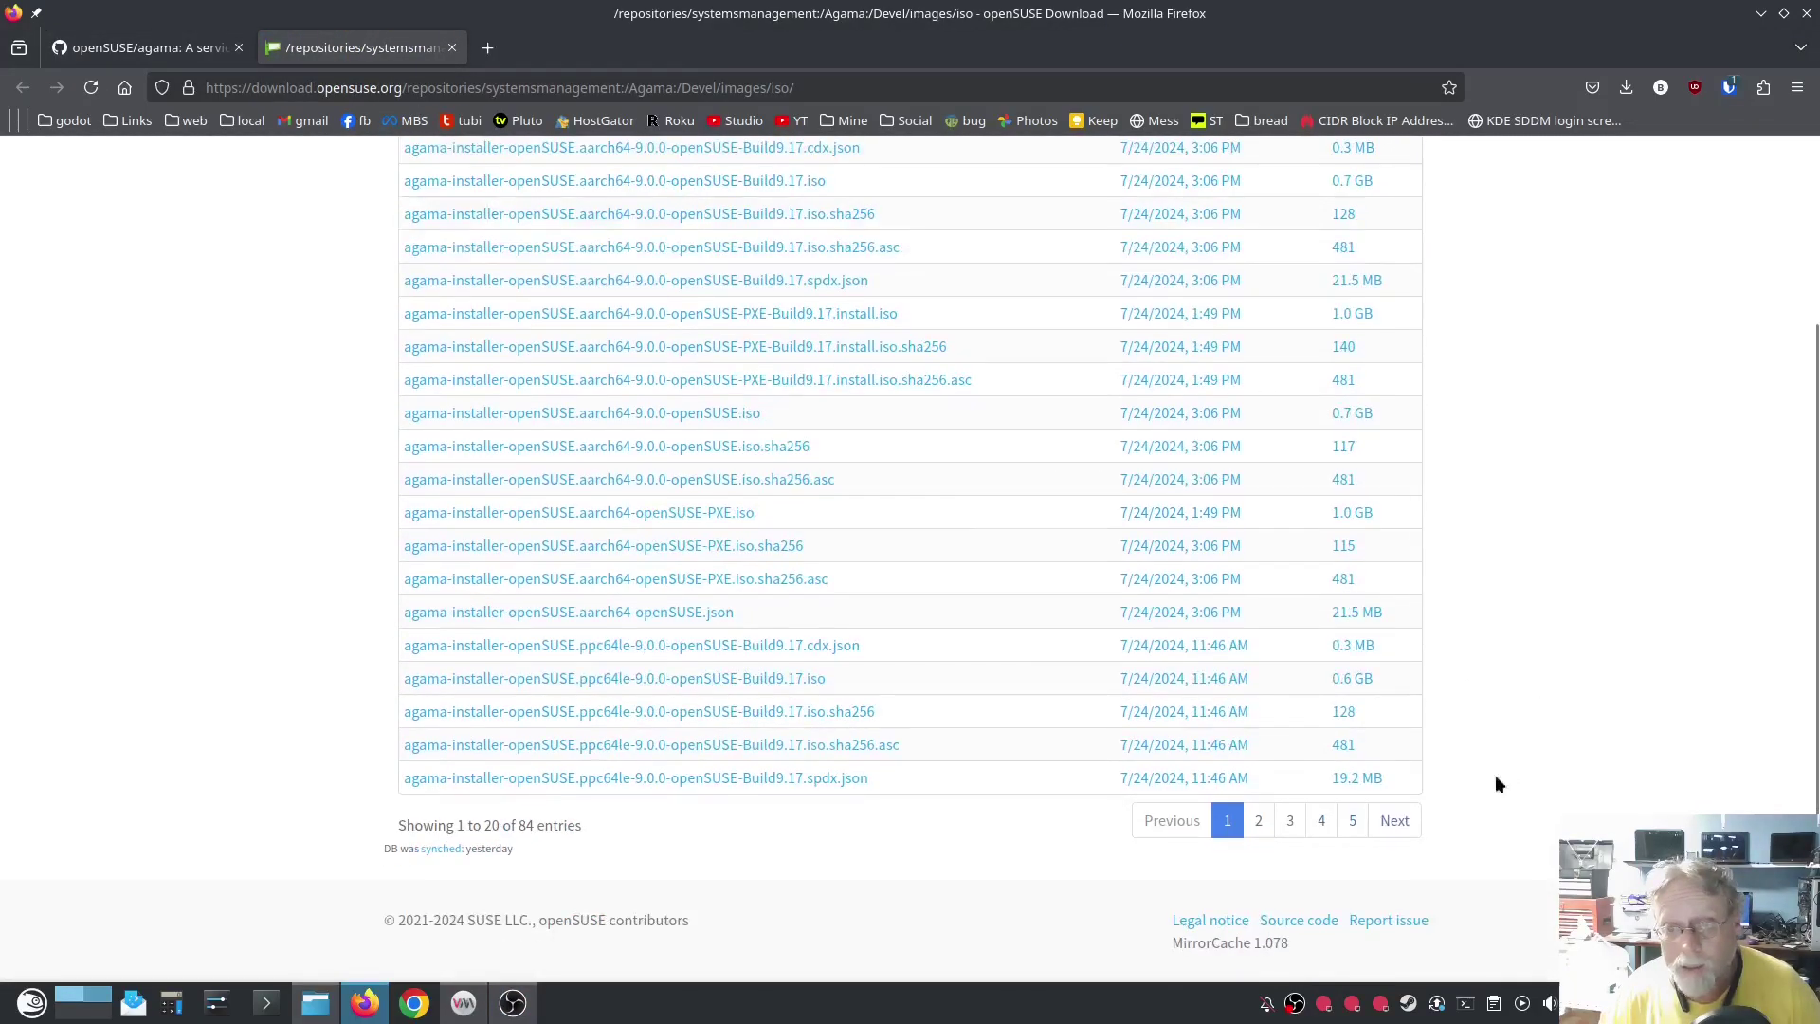
click(1393, 821)
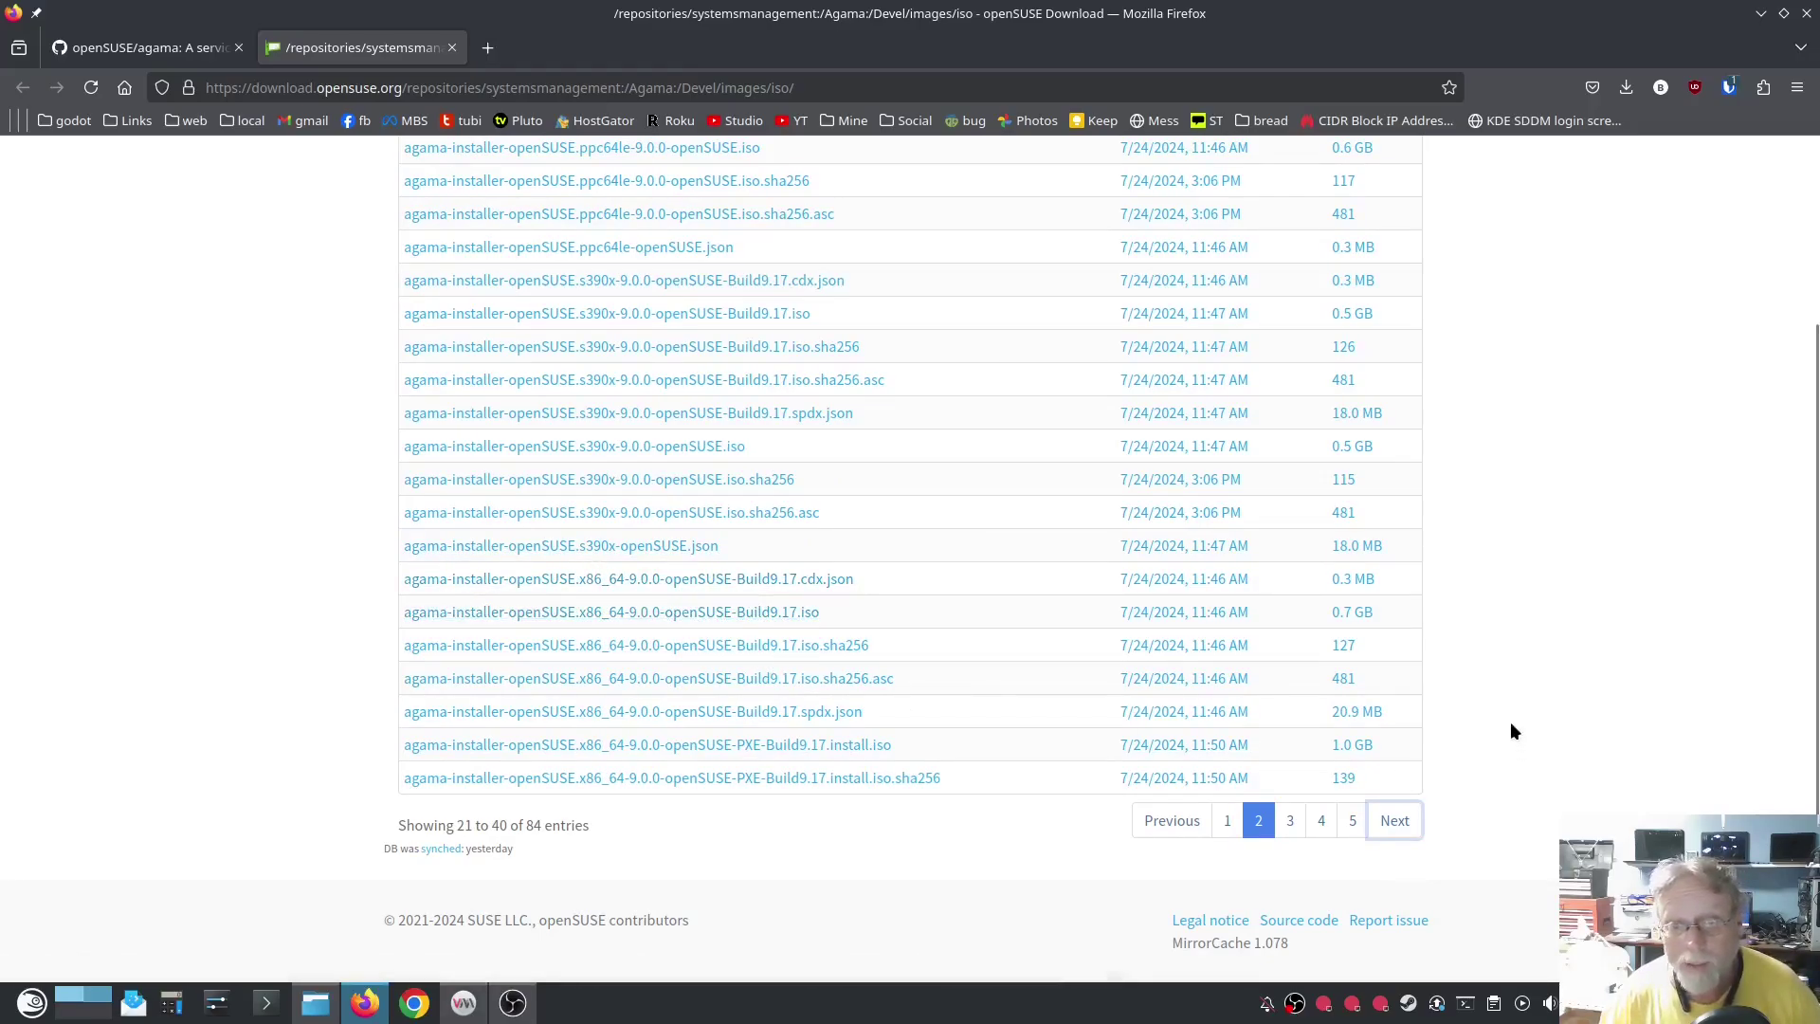
click(452, 48)
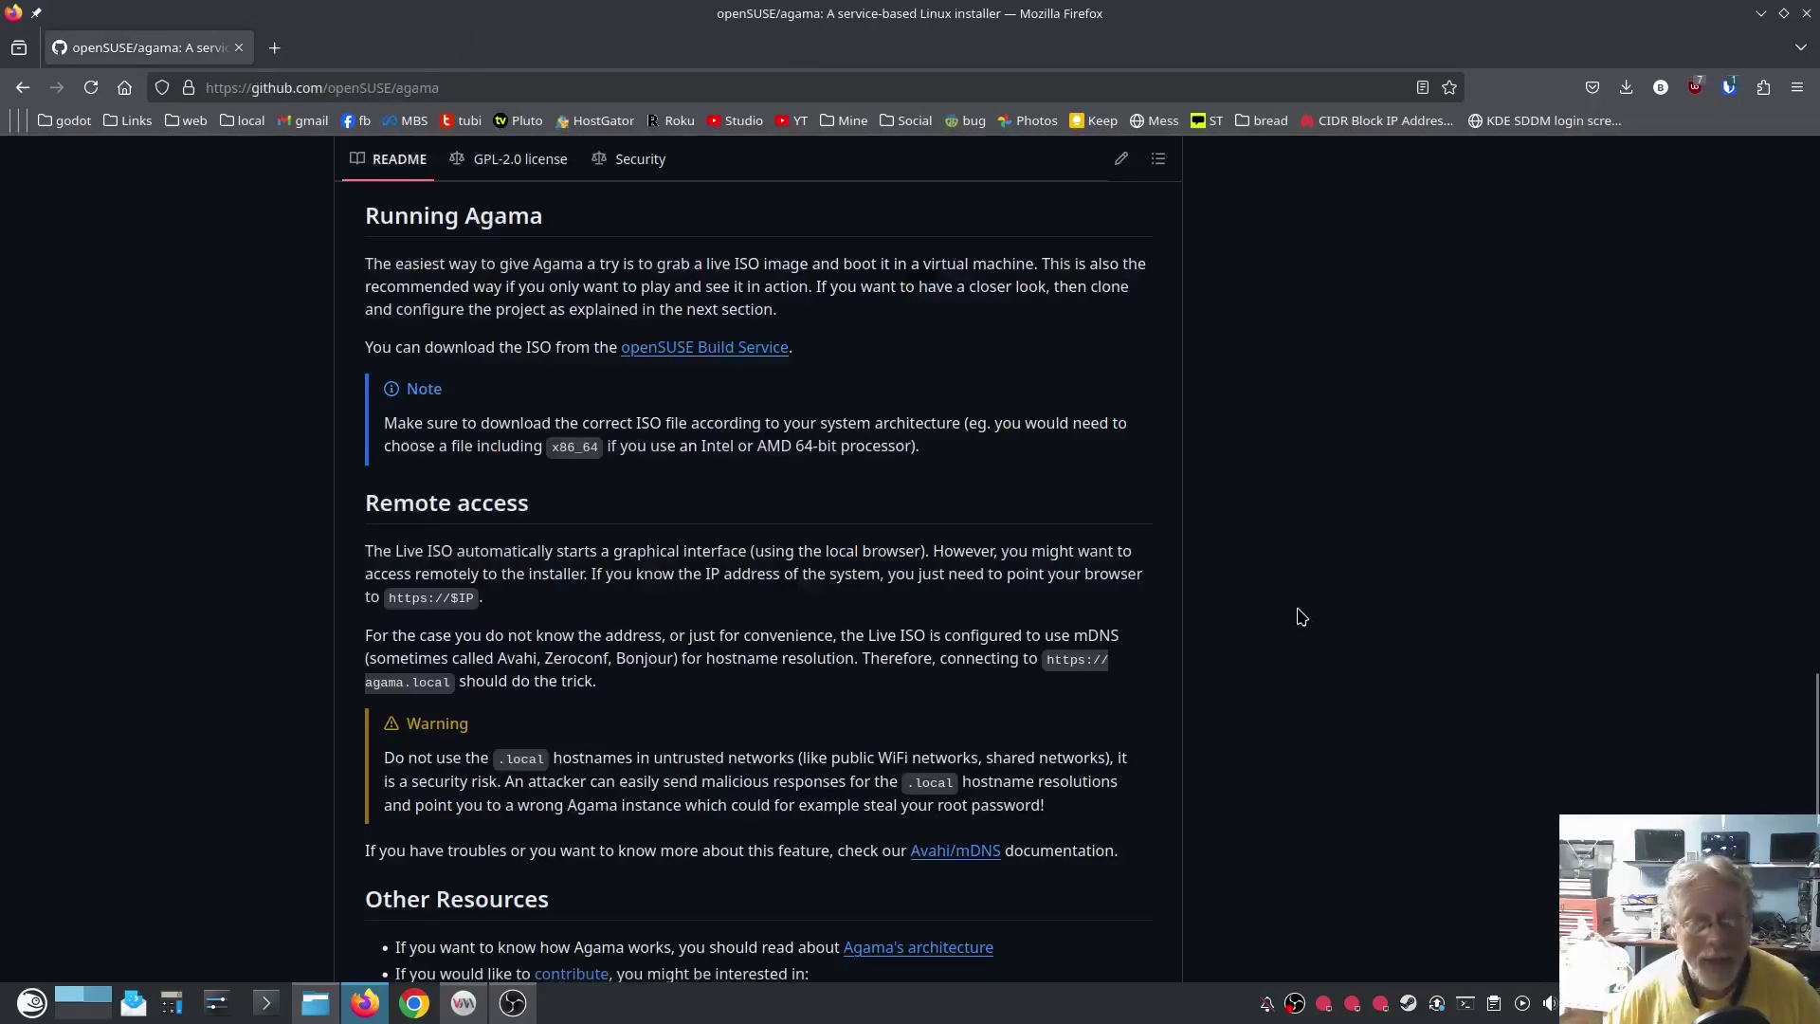
- Go back to the top of the openSUSE/agama repository page and open its Discussions
scroll(1327, 595, down, 3)
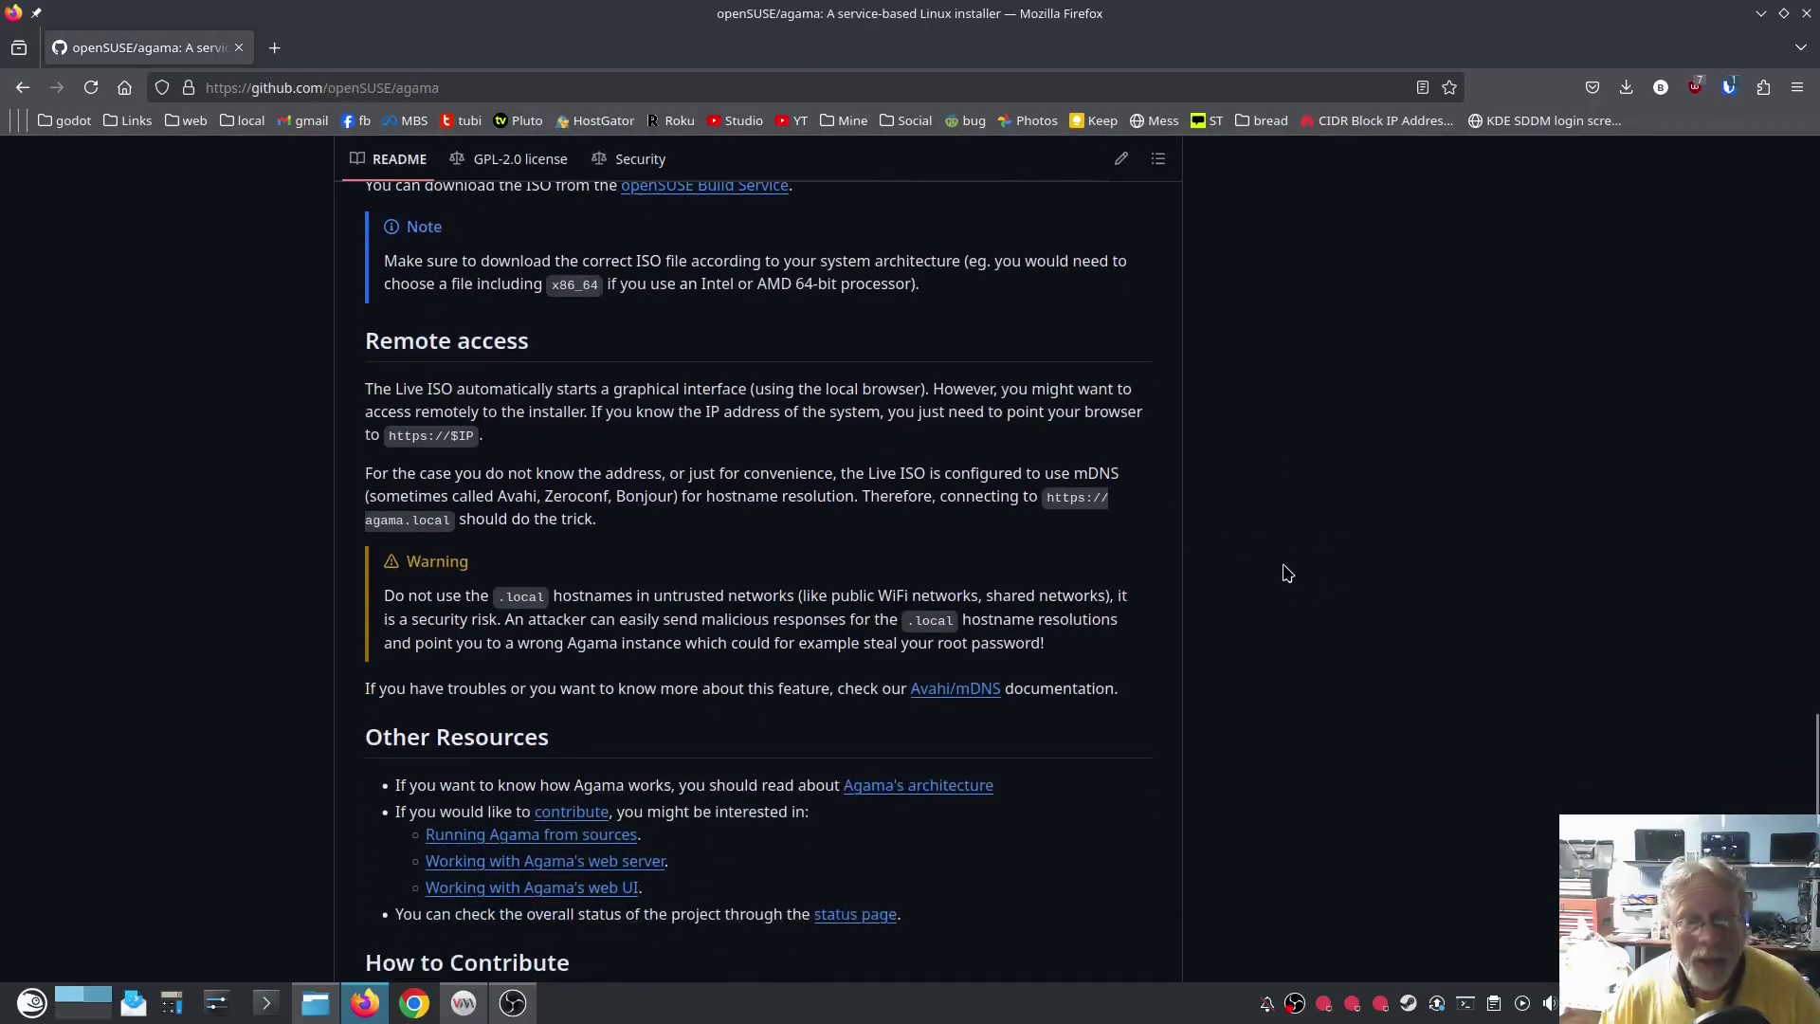
scroll(1286, 573, down, 5)
scroll(1286, 572, up, 5)
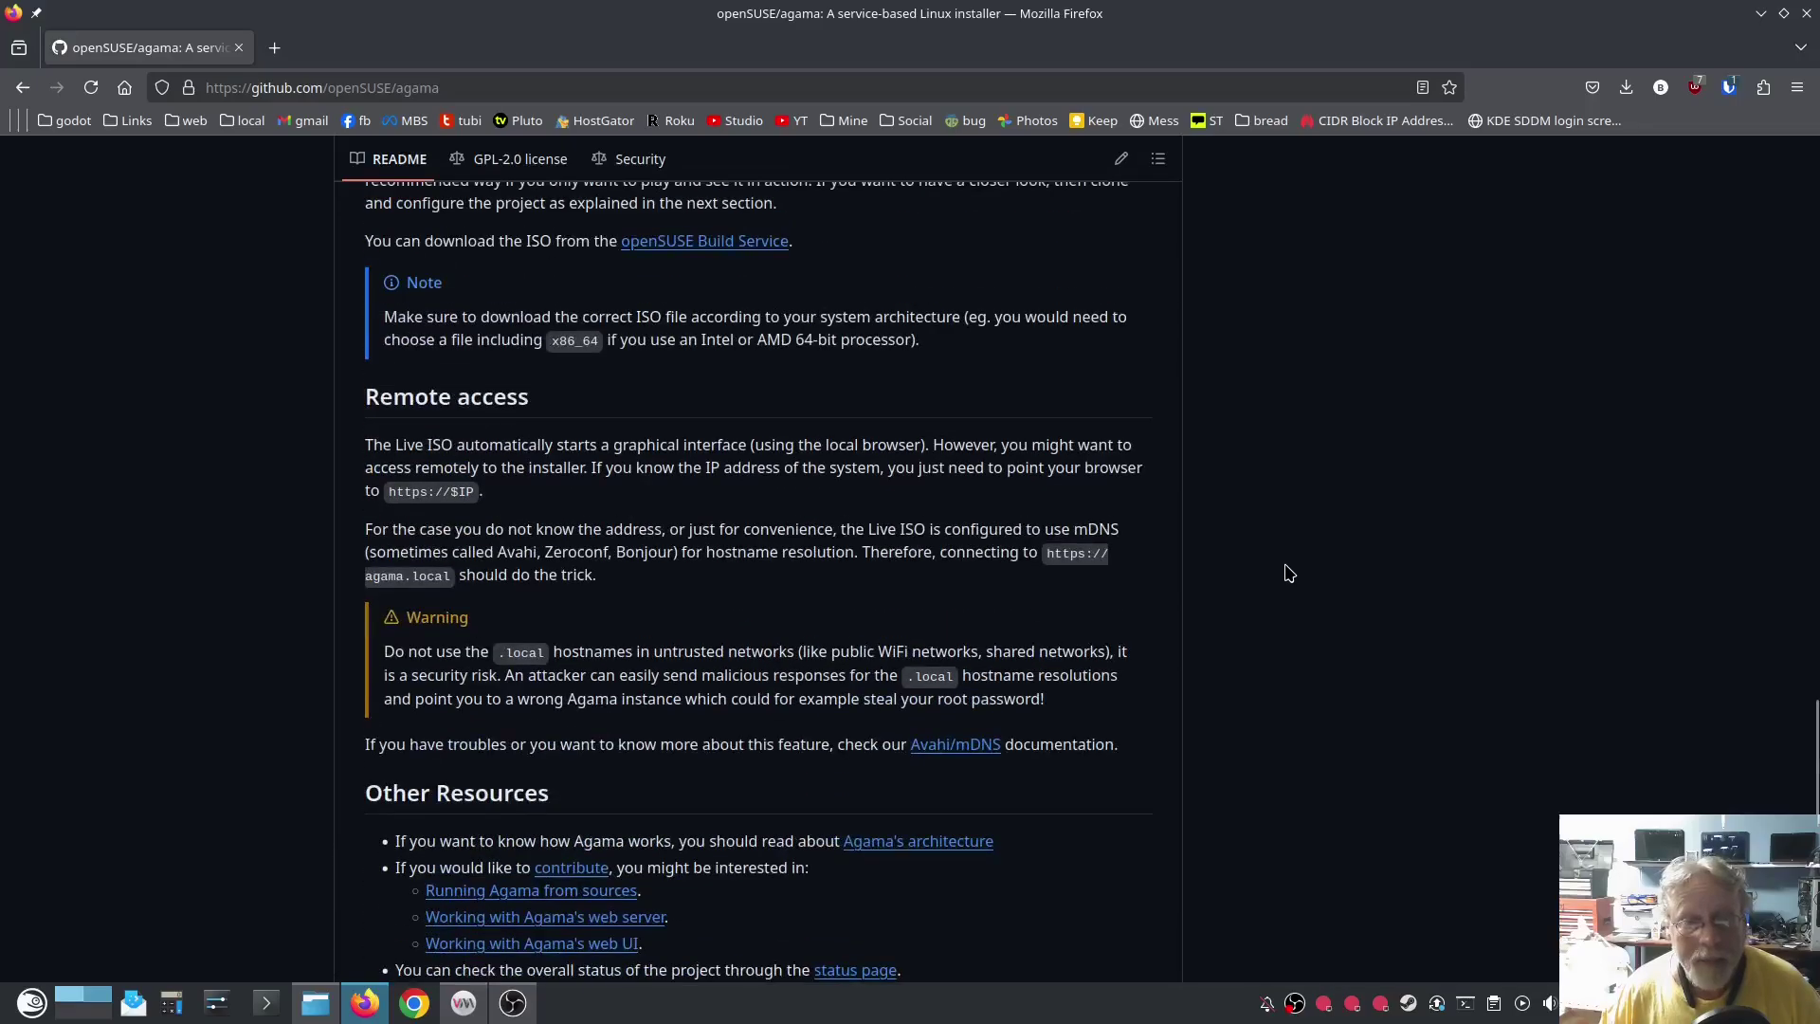
scroll(1289, 572, up, 5)
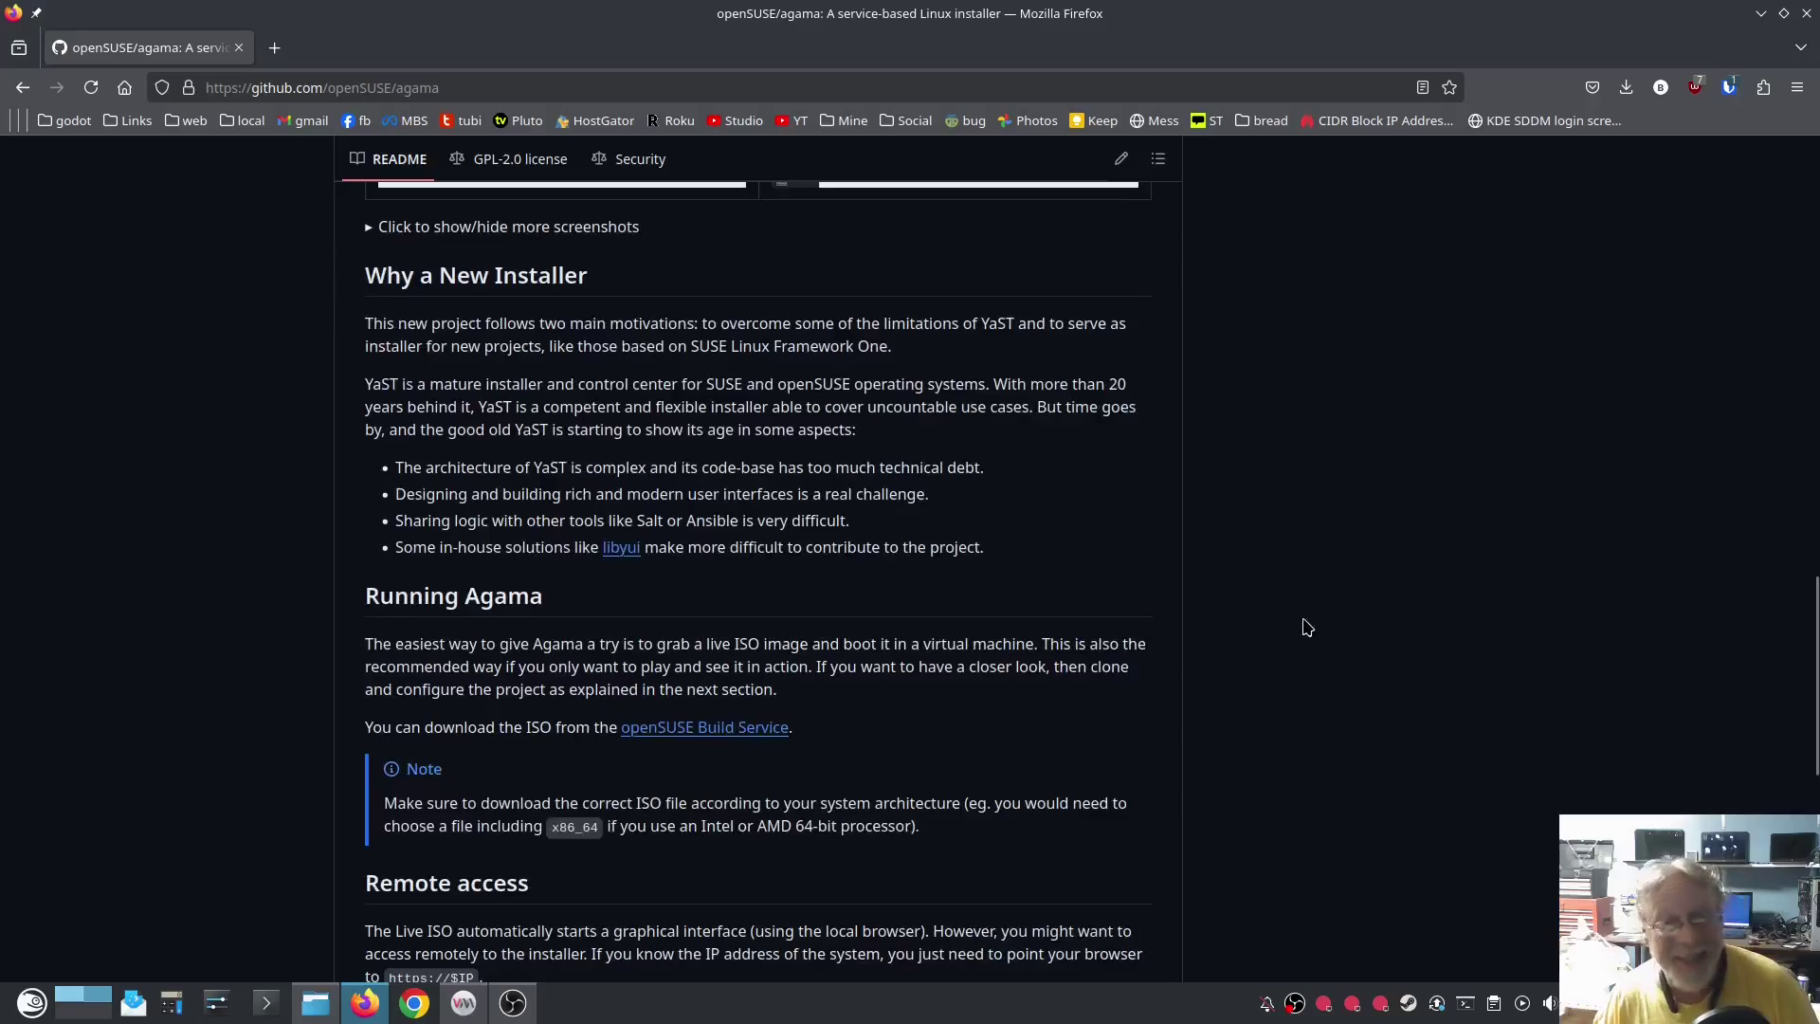
scroll(1326, 625, up, 15)
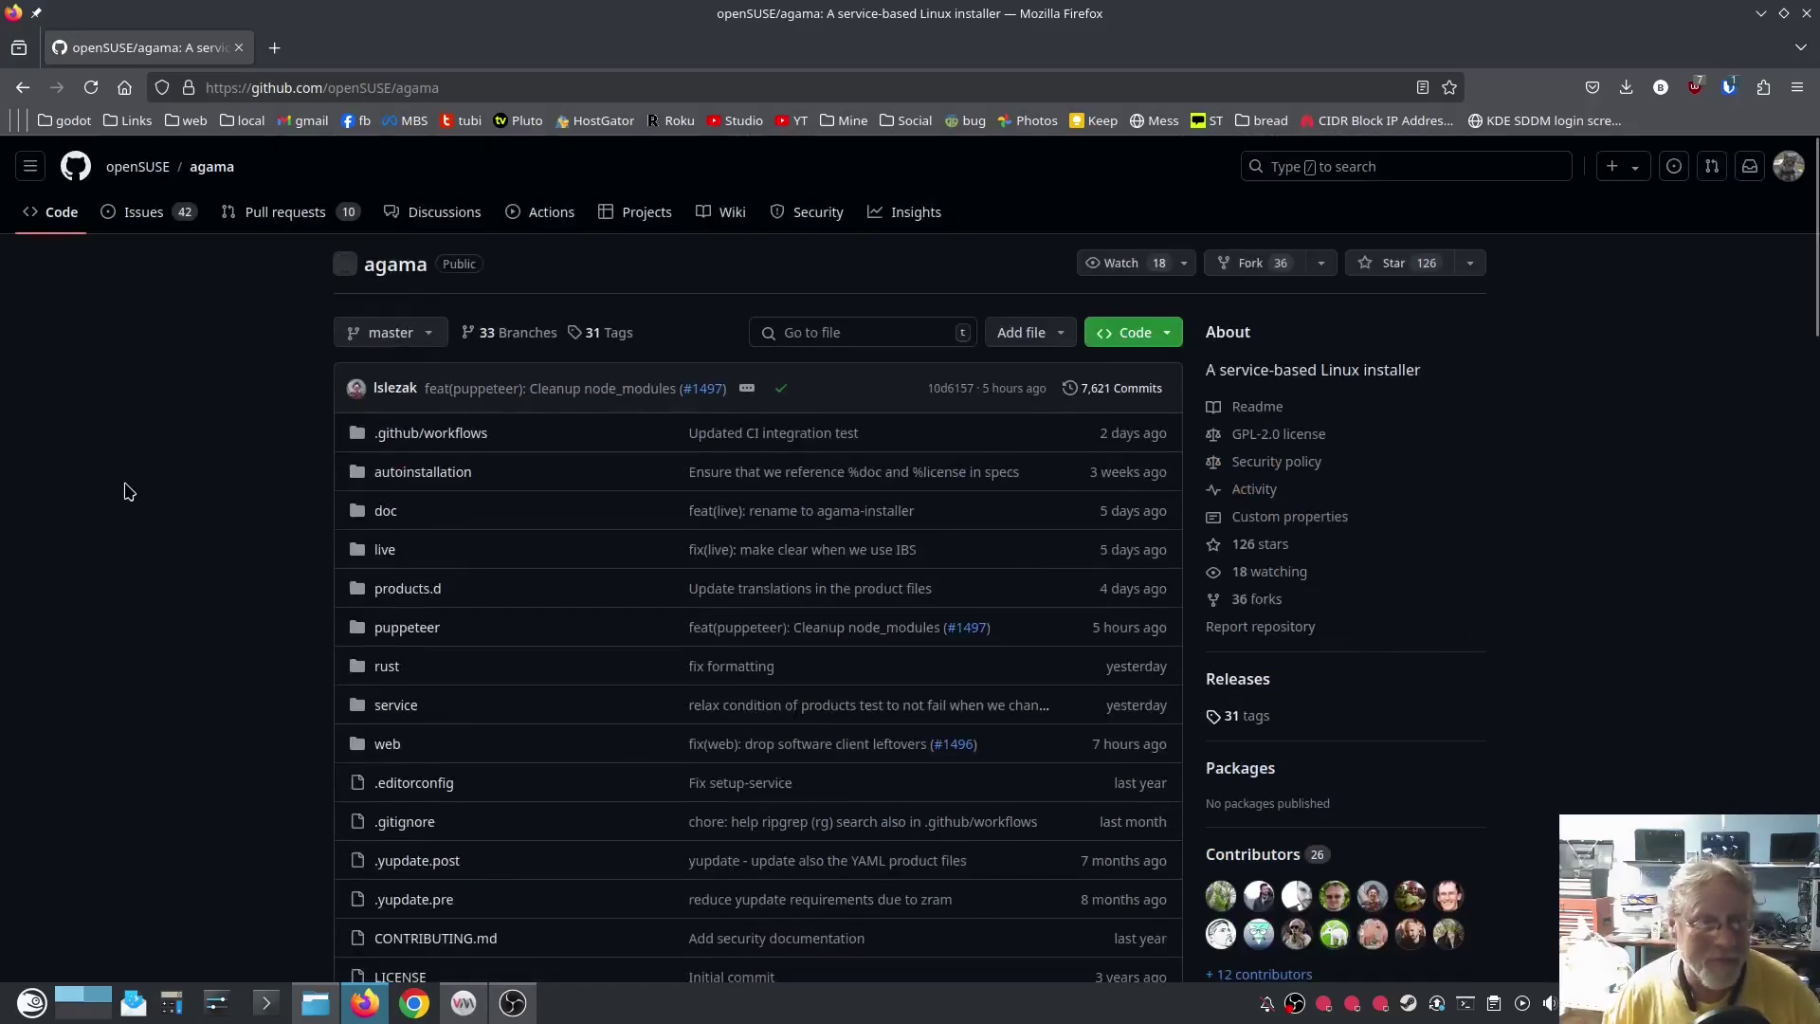
click(438, 212)
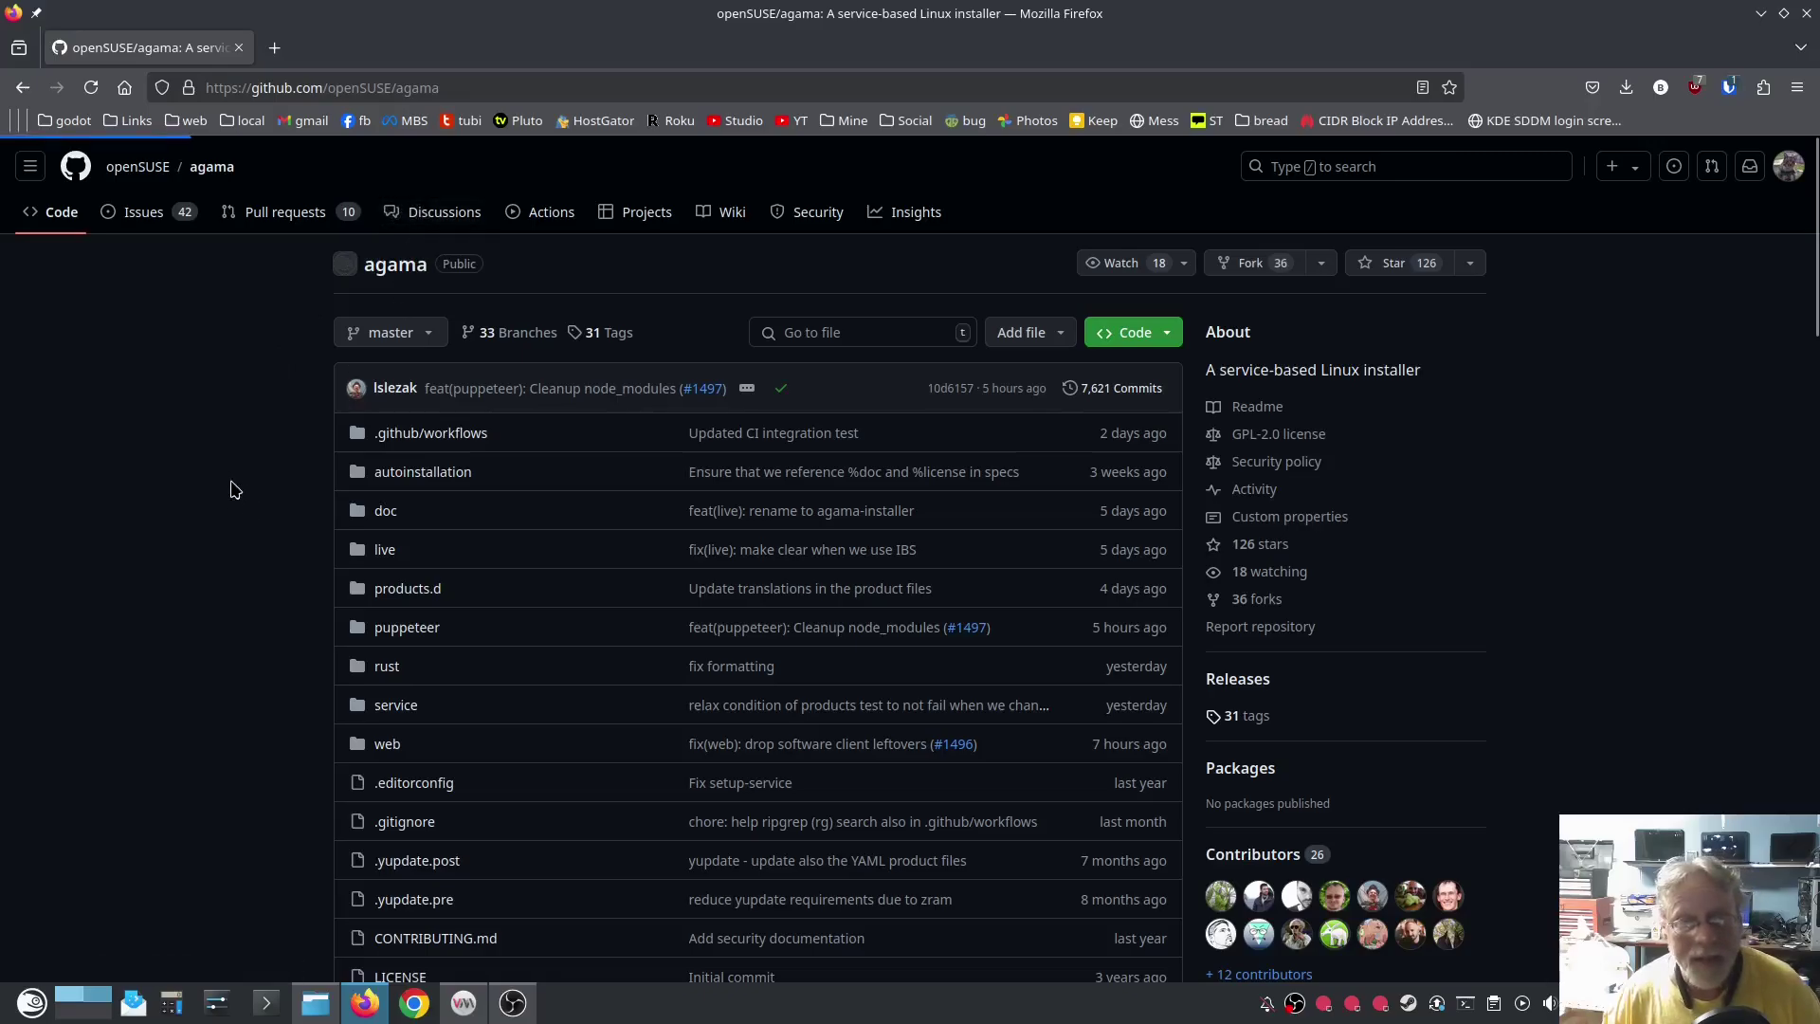